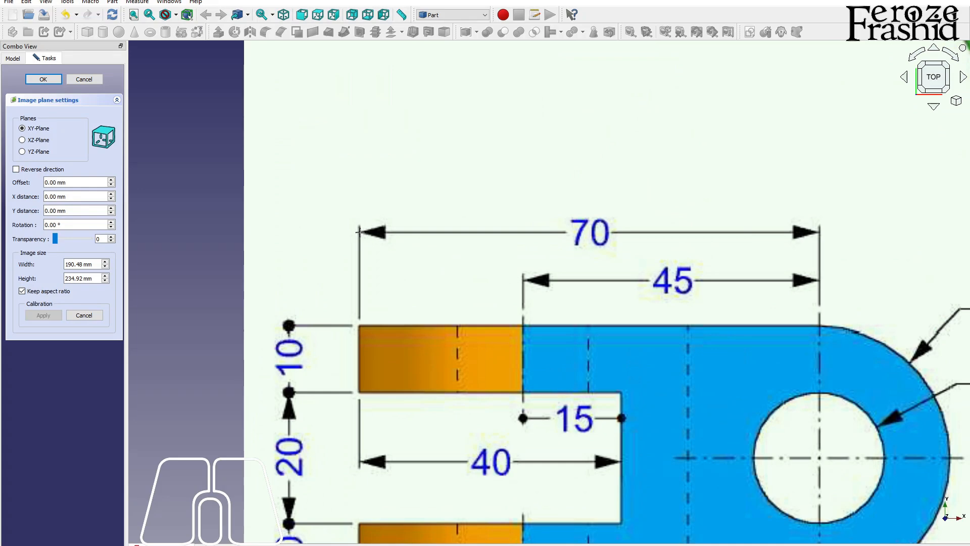
# Calibrate the reference image scale by measuring between the ends of the top view's overall dimension line and setting the distance to 70 mm
pyautogui.click(359, 232)
pyautogui.scroll(-3, 359, 233)
pyautogui.scroll(3, 606, 240)
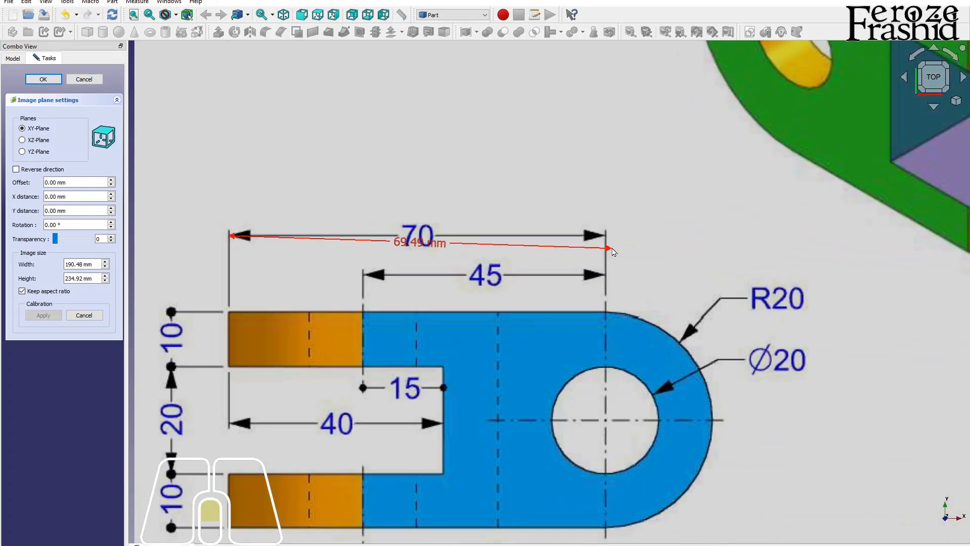
pyautogui.click(604, 235)
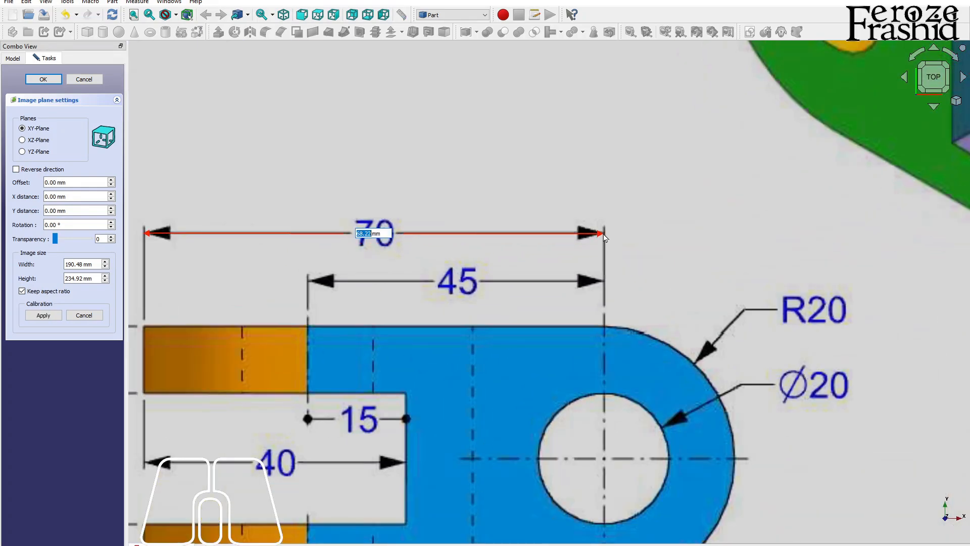
pyautogui.write('70')
pyautogui.press('Return')
# Set the reference image's transparency to 50 and accept the image plane settings
pyautogui.click(97, 239)
pyautogui.write('5')
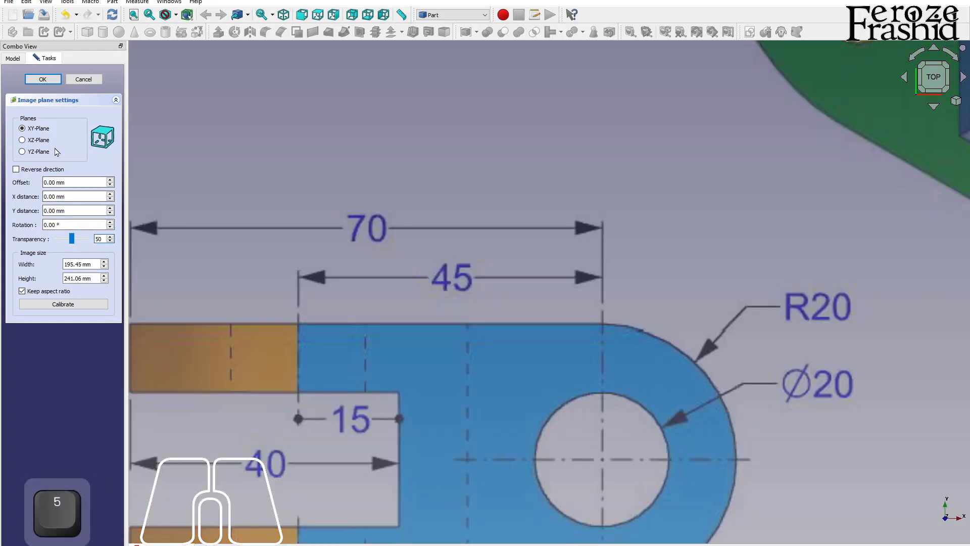
pyautogui.click(42, 80)
# Move the reference image with a 0.25 mm translation increment so the green view's hole centre sits on the origin
pyautogui.scroll(-4, 338, 234)
pyautogui.scroll(-2, 372, 251)
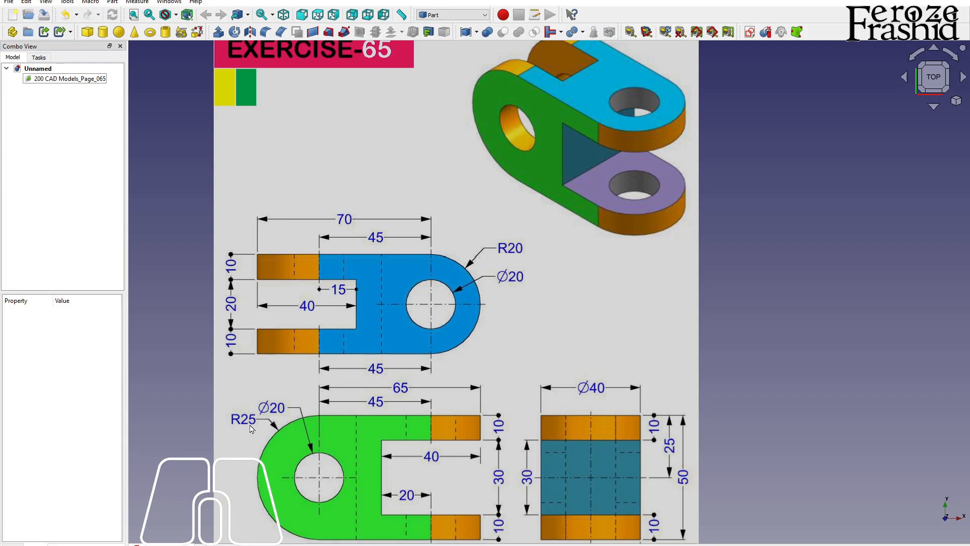
pyautogui.scroll(-1, 374, 233)
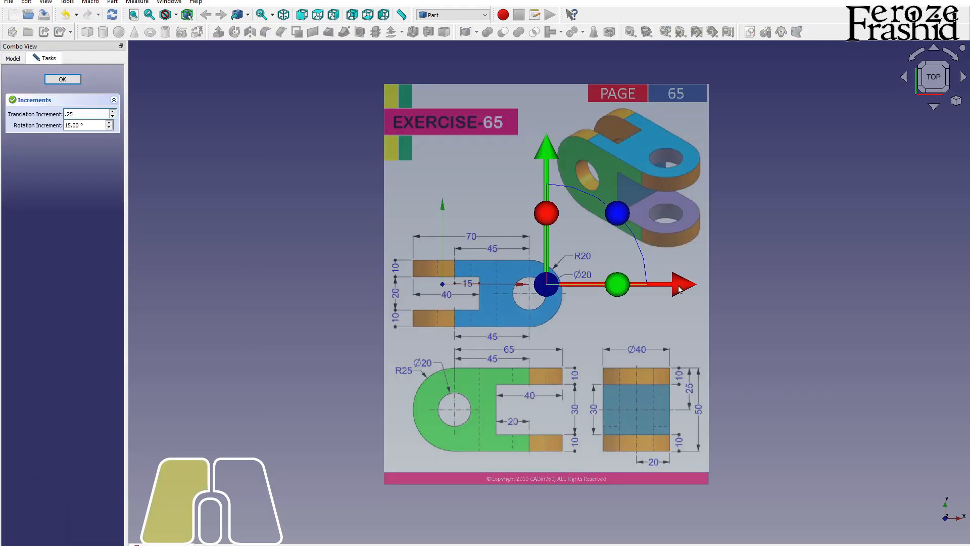
pyautogui.moveTo(679, 295)
pyautogui.mouseDown()
pyautogui.moveTo(712, 295)
pyautogui.moveTo(713, 287)
pyautogui.moveTo(667, 283)
pyautogui.mouseUp()
pyautogui.moveTo(536, 149); pyautogui.dragTo(537, 30)
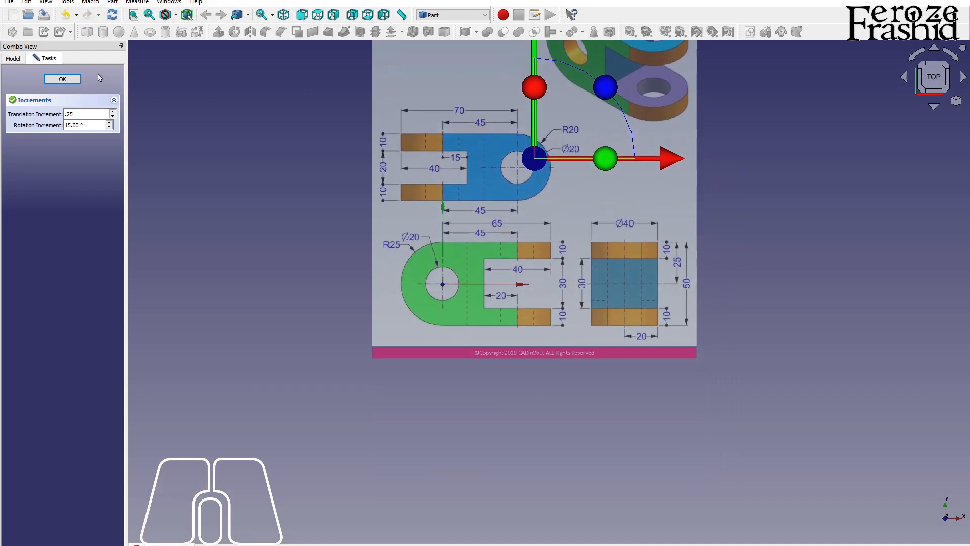
pyautogui.click(64, 80)
pyautogui.scroll(-3, 451, 401)
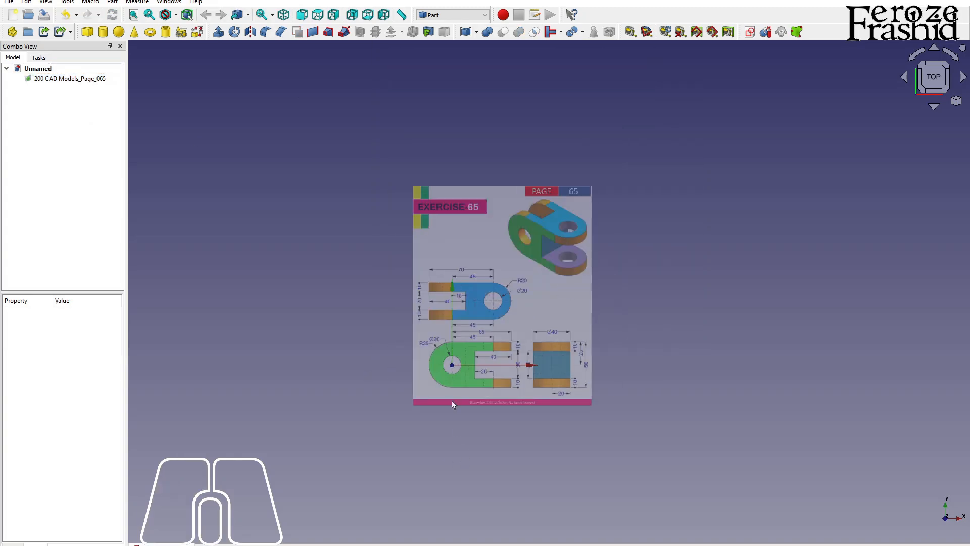
pyautogui.scroll(3, 457, 373)
pyautogui.scroll(2, 386, 365)
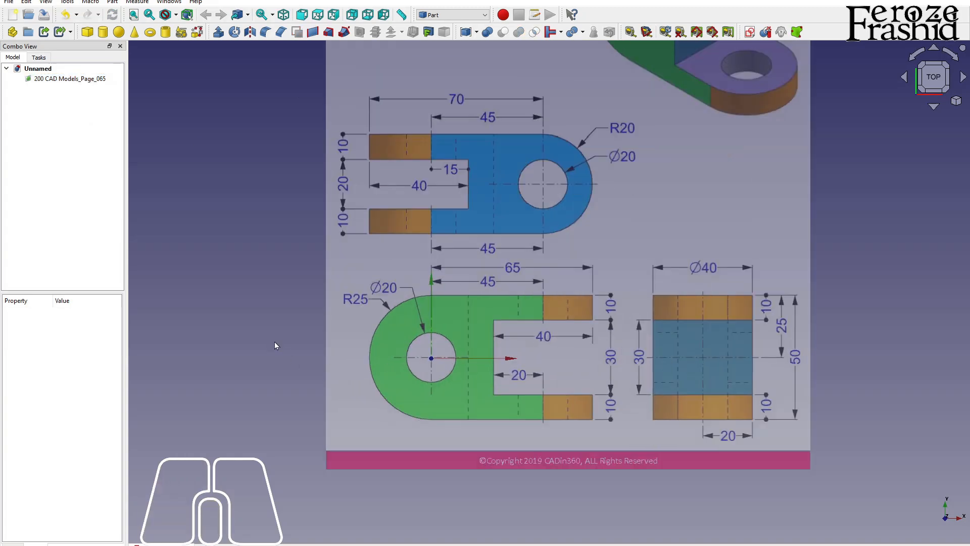
pyautogui.press('a')
pyautogui.press('c')
pyautogui.scroll(-2, 314, 406)
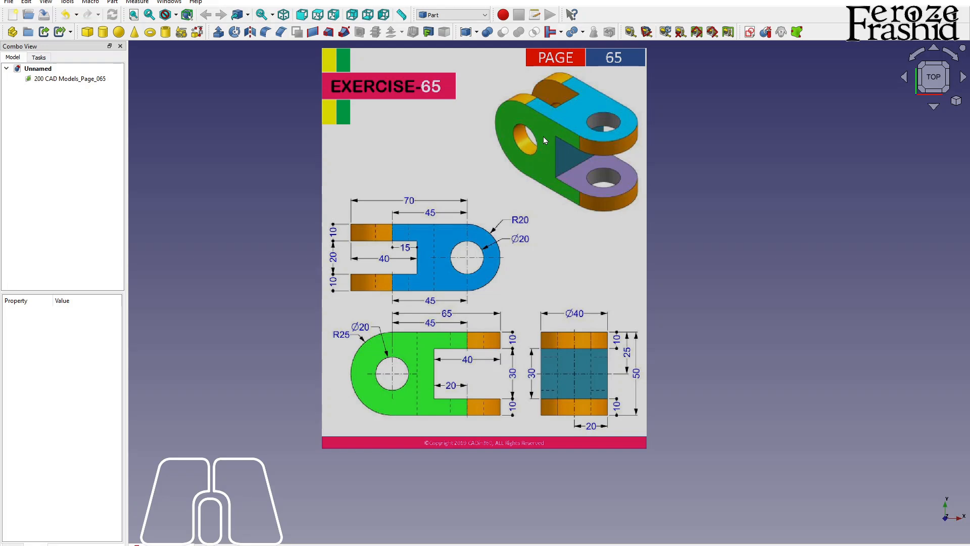
# Reorient the 200 CAD Models_Page_065 reference image onto the XZ plane
pyautogui.click(750, 32)
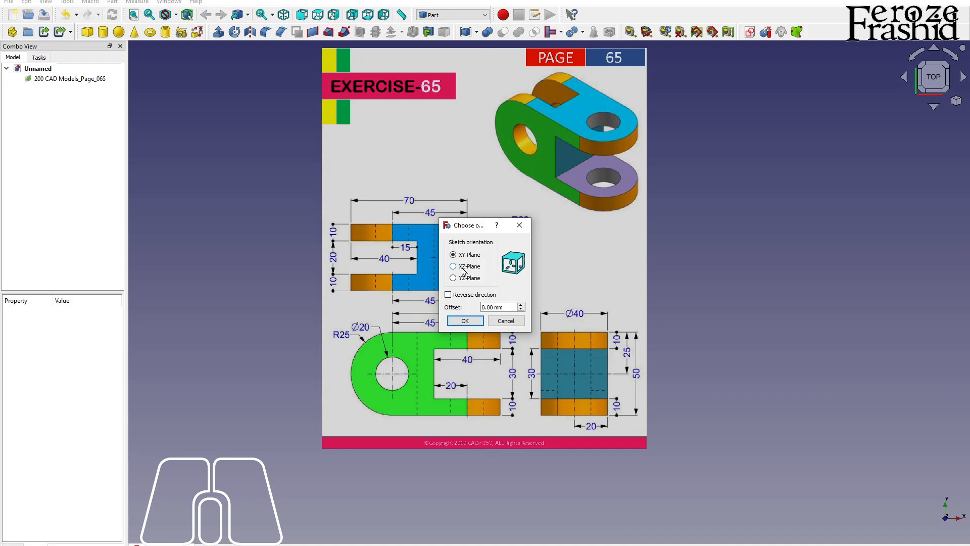
pyautogui.click(465, 320)
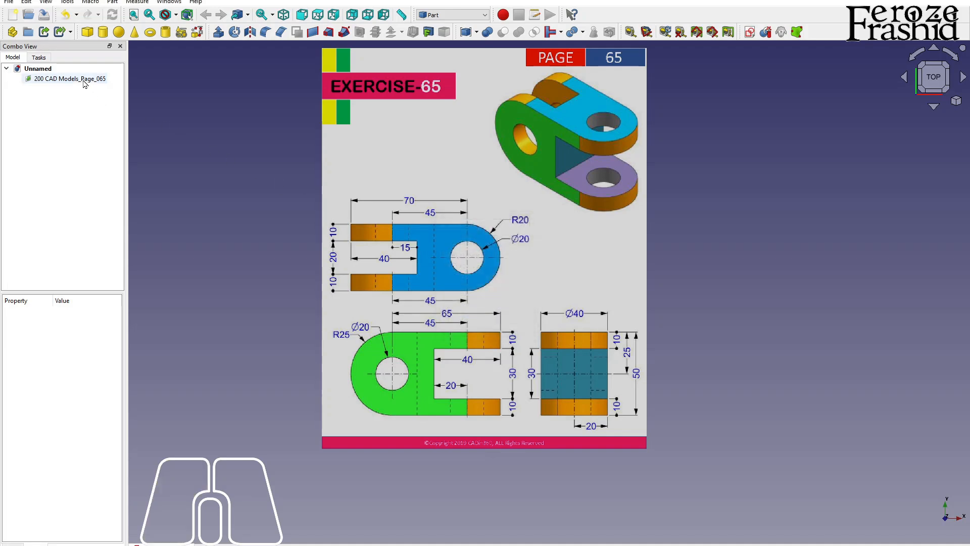
pyautogui.click(22, 140)
pyautogui.click(42, 79)
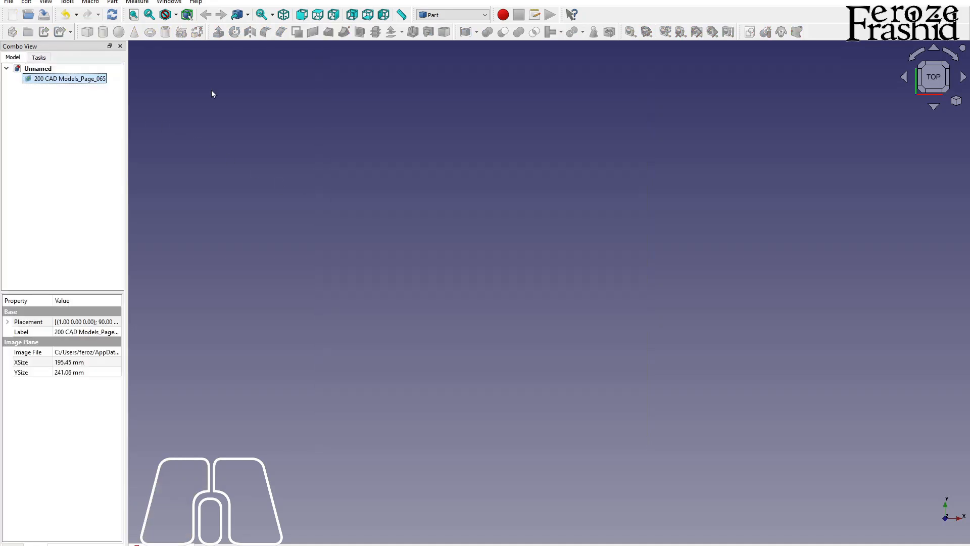
# Create a new sketch on the XZ plane, independent of the reference image
pyautogui.click(750, 32)
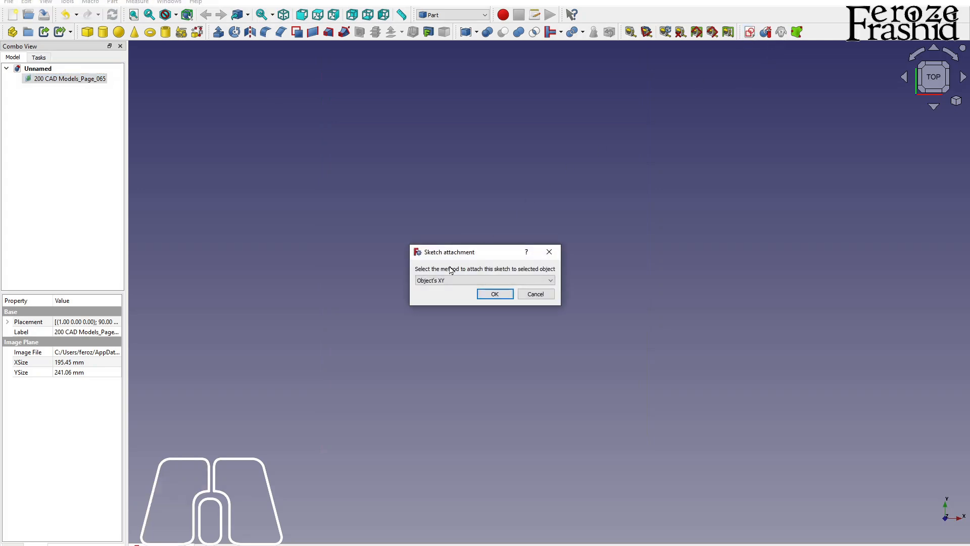
pyautogui.click(552, 295)
pyautogui.click(692, 223)
pyautogui.click(749, 32)
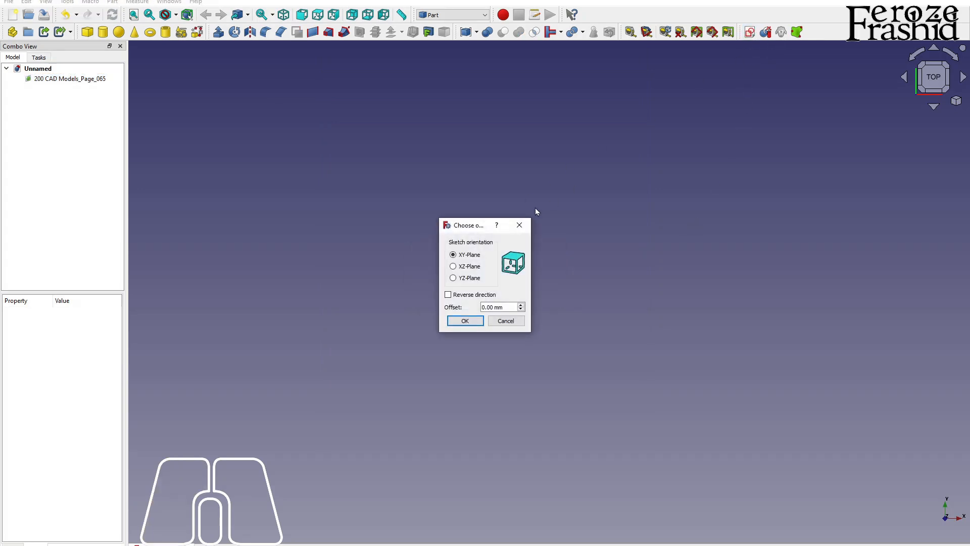
pyautogui.click(477, 267)
pyautogui.click(470, 321)
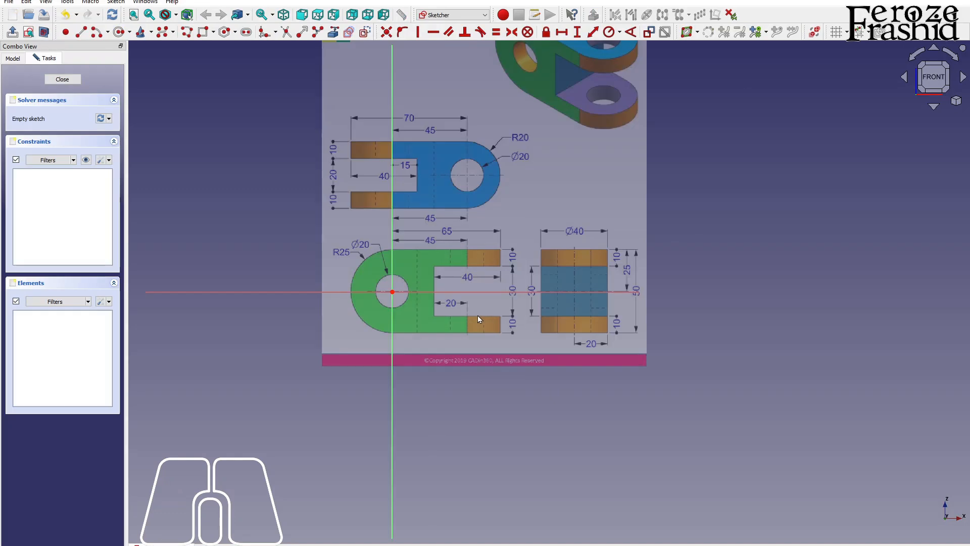
# Trace the green view's closed outline with a polyline, including the two arms, the rectangular slot and a tangent arc around the rounded end
pyautogui.click(186, 32)
pyautogui.click(392, 248)
pyautogui.click(499, 248)
pyautogui.click(500, 266)
pyautogui.click(434, 266)
pyautogui.click(435, 315)
pyautogui.click(500, 315)
pyautogui.click(500, 332)
pyautogui.click(392, 332)
pyautogui.press('m')
pyautogui.click(392, 249)
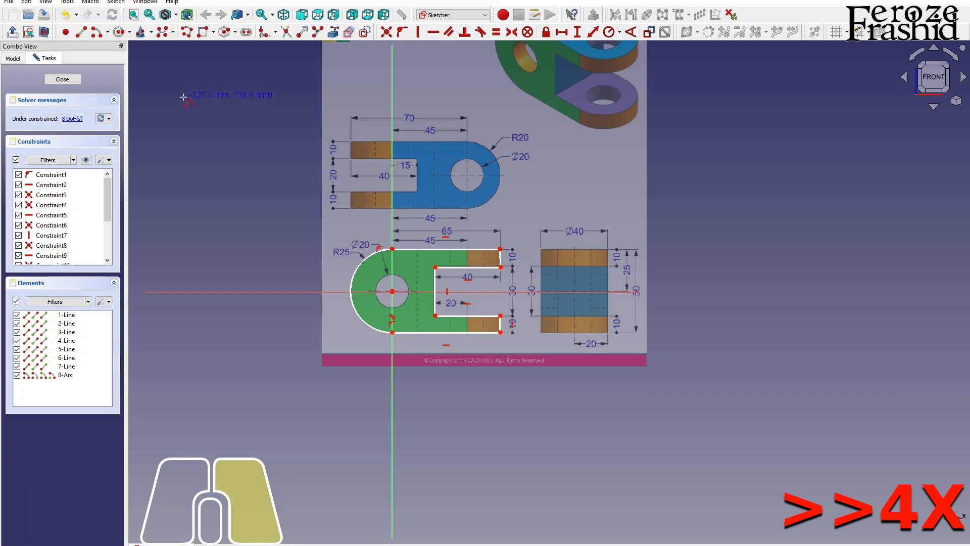
# Sketch a circle centred on the origin over the green view's hole
pyautogui.click(392, 291)
pyautogui.click(402, 277)
pyautogui.rightClick(403, 278)
# Make the outer arc's centre coincident with the hole circle's centre, and test the result by moving the profile's upper edge
pyautogui.scroll(6, 401, 296)
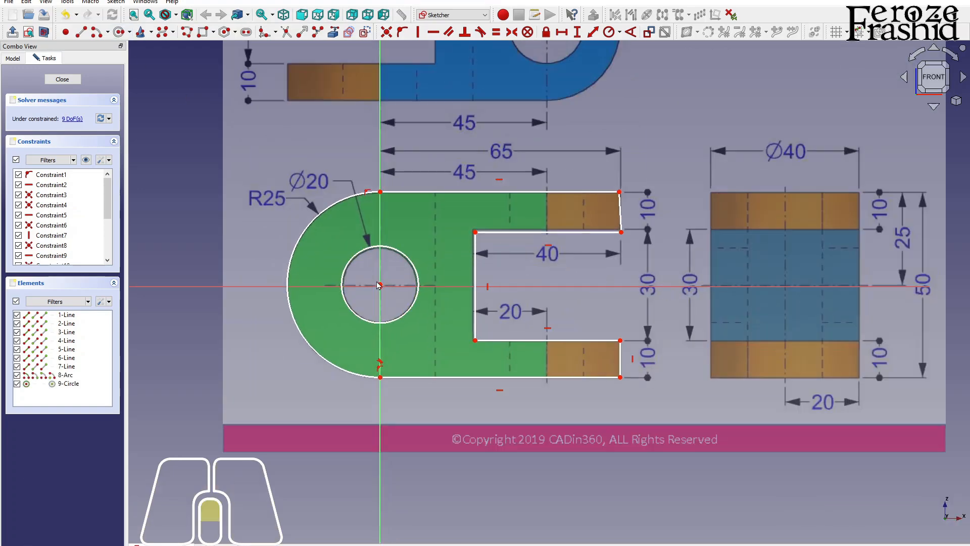
pyautogui.moveTo(367, 279); pyautogui.dragTo(394, 302)
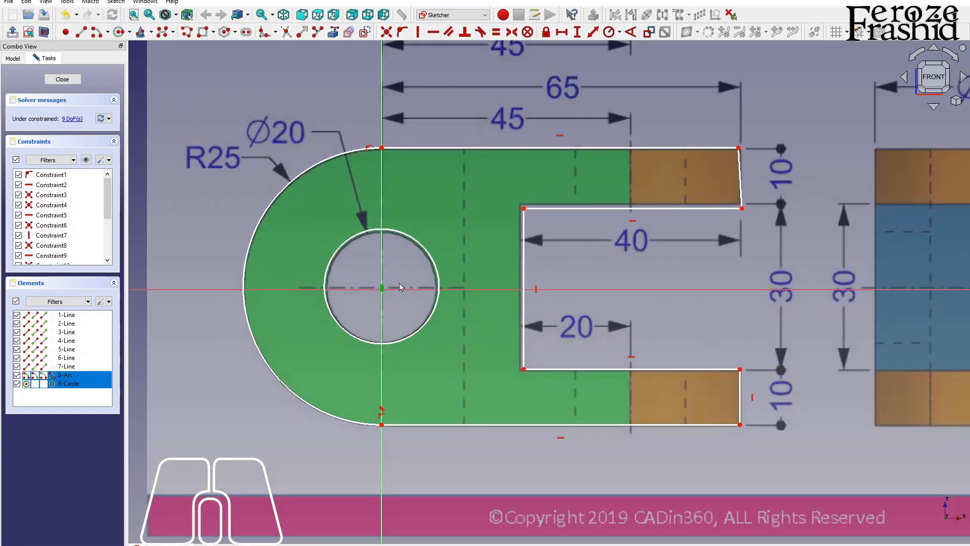
pyautogui.click(386, 33)
pyautogui.scroll(-3, 410, 267)
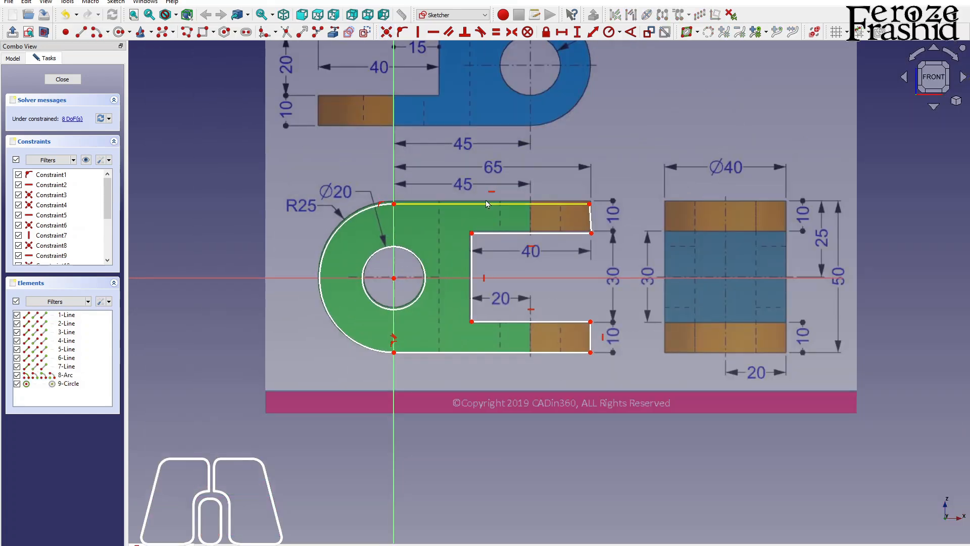
pyautogui.moveTo(483, 206); pyautogui.dragTo(478, 204)
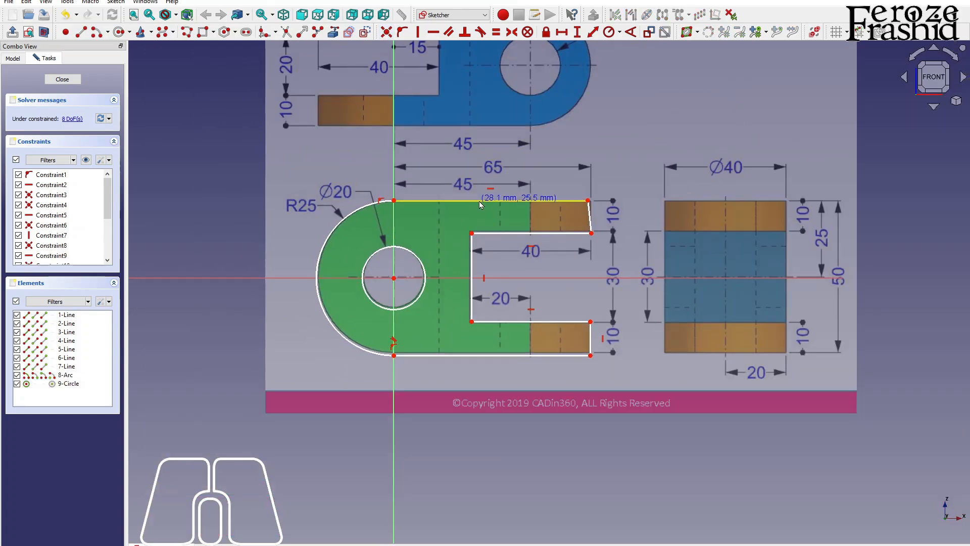
# Constrain the upper arm's end edge to be vertical and align the inner end corners of both arms vertically
pyautogui.click(590, 254)
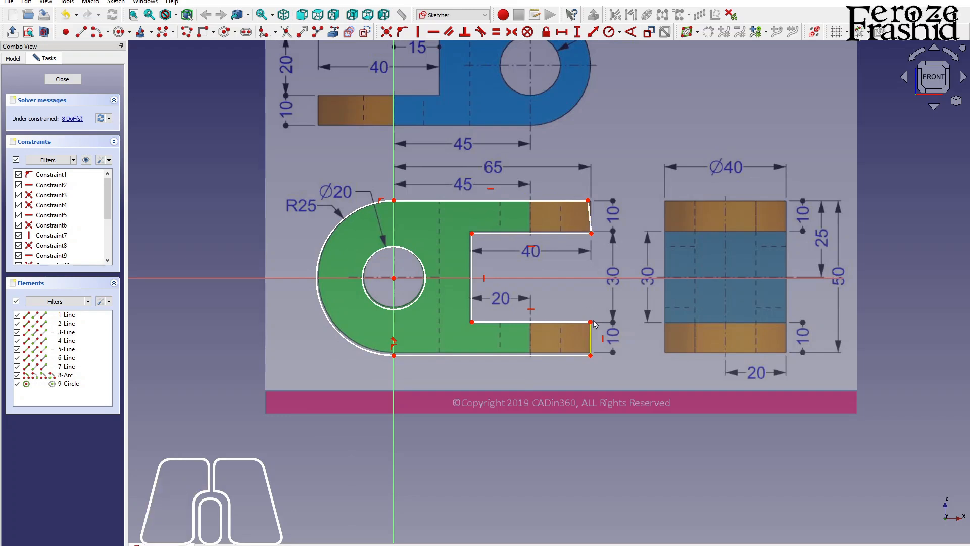
pyautogui.click(590, 220)
pyautogui.click(418, 33)
pyautogui.moveTo(590, 224); pyautogui.dragTo(591, 226)
pyautogui.click(590, 233)
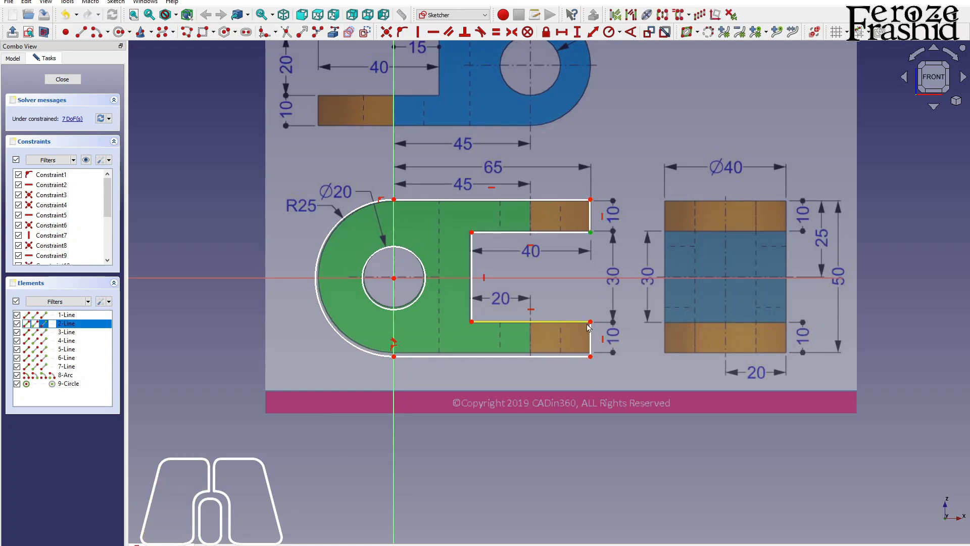
pyautogui.click(590, 321)
pyautogui.click(433, 33)
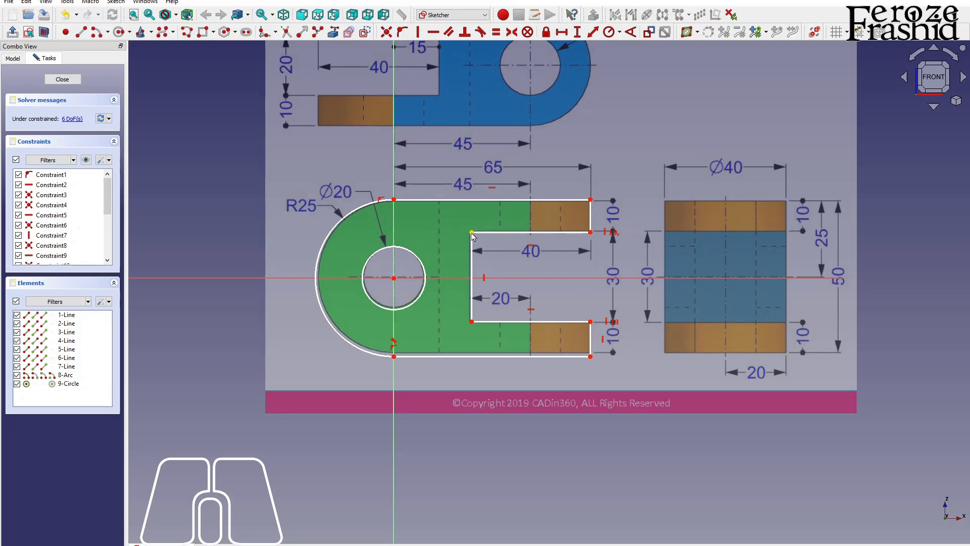
# Constrain the hole circle's radius to 10 mm and the outer arc's radius to 25 mm
pyautogui.click(424, 271)
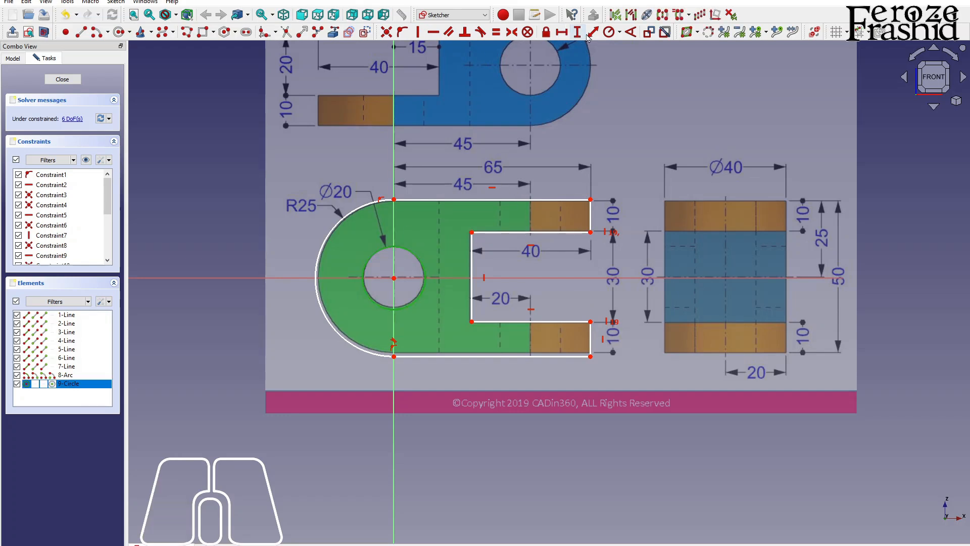
pyautogui.click(608, 32)
pyautogui.write('10mm')
pyautogui.press('Return')
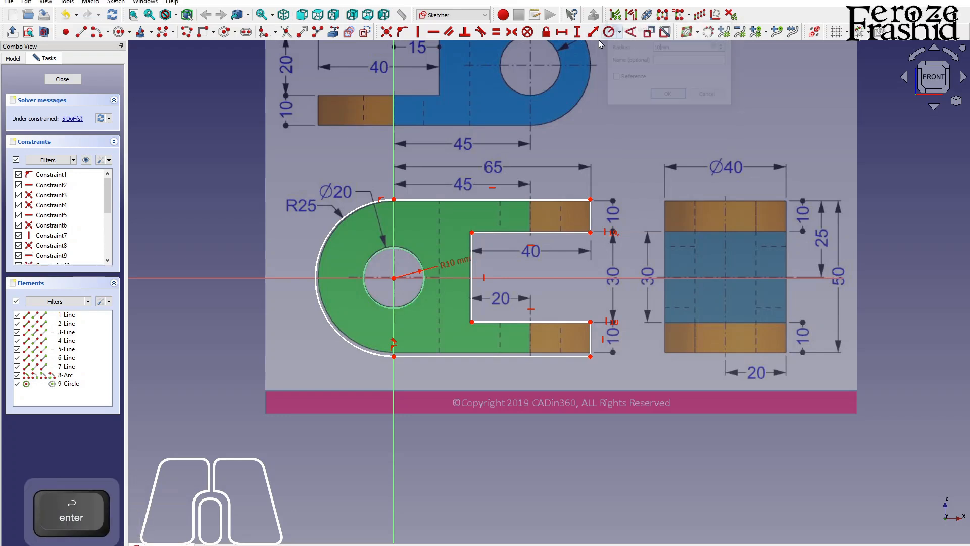
pyautogui.click(360, 211)
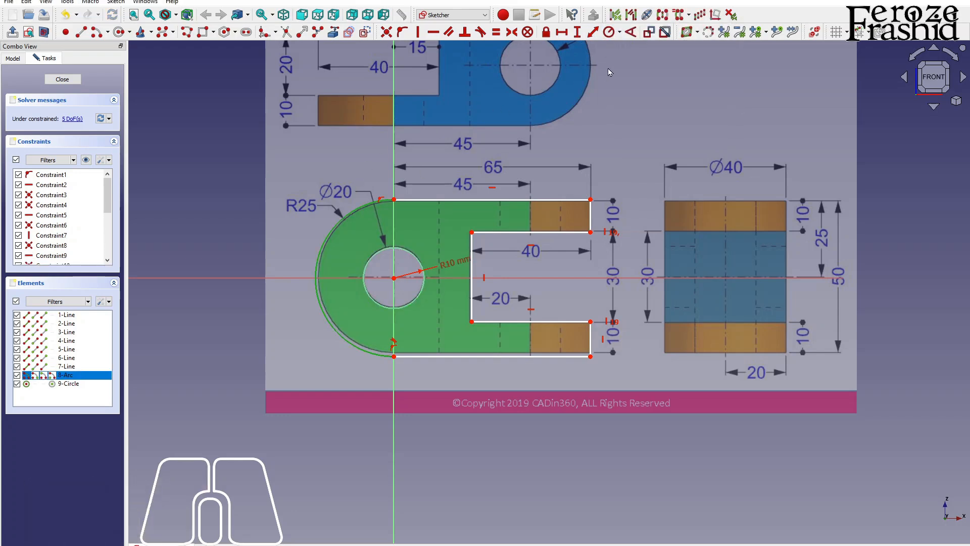
pyautogui.click(608, 32)
pyautogui.write('25')
pyautogui.press('Return')
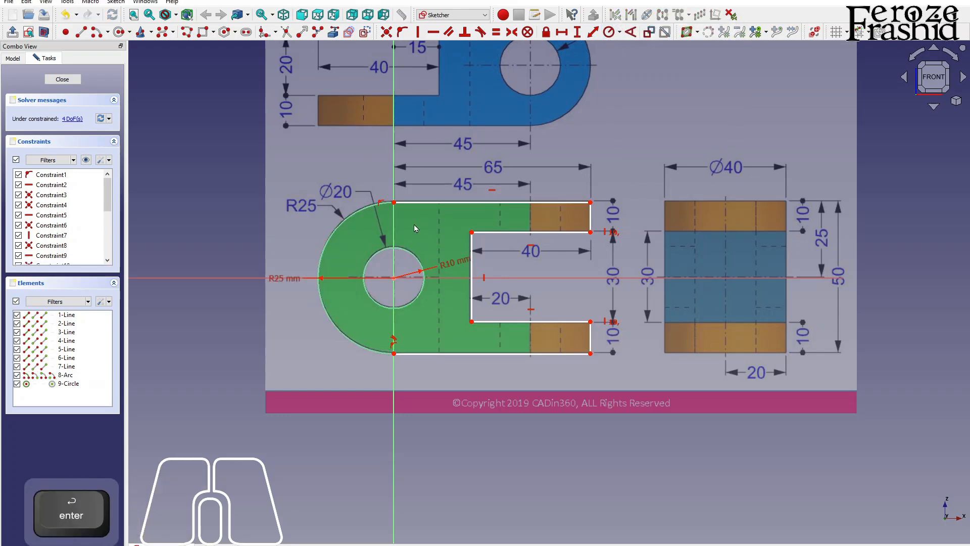
# Constrain the horizontal length of the profile's upper outer edge to 65 mm
pyautogui.click(411, 202)
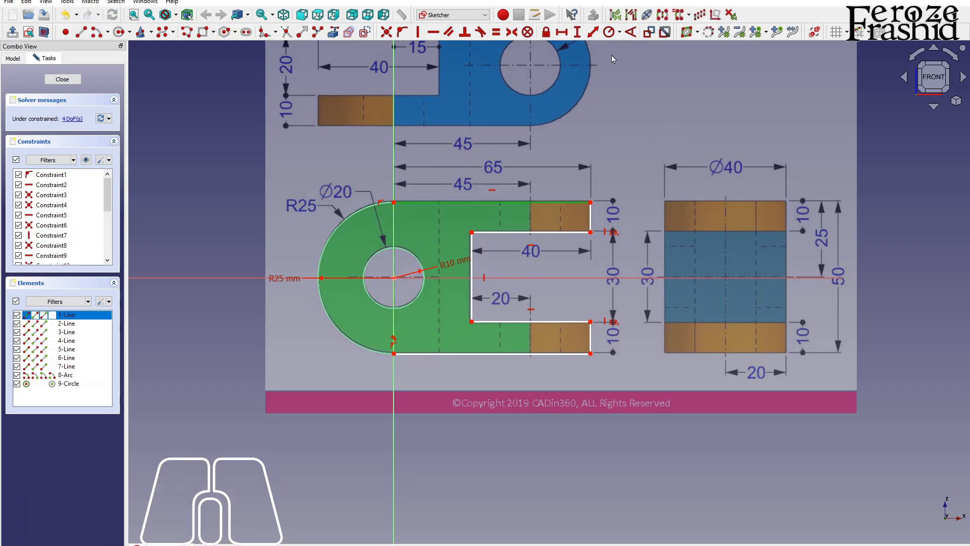
pyautogui.click(561, 32)
pyautogui.press('Return')
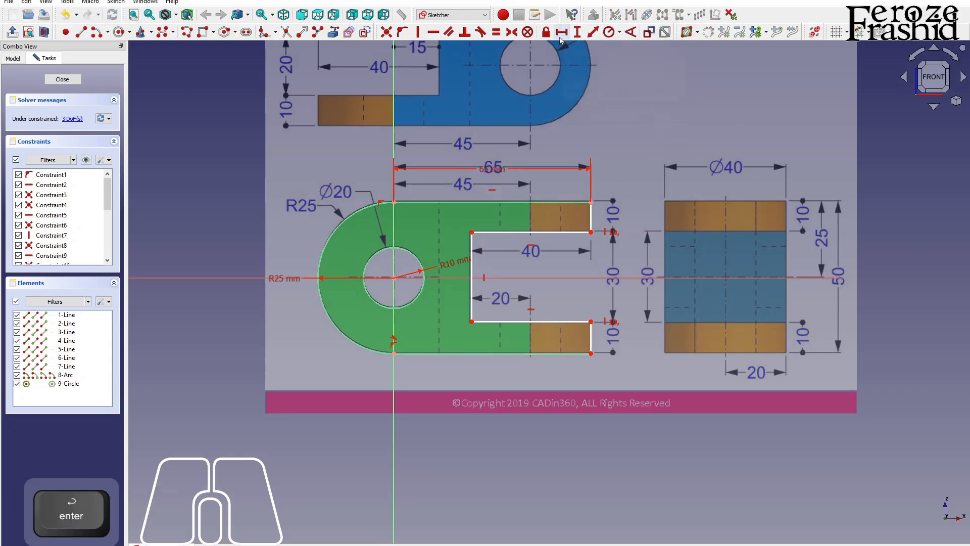
pyautogui.click(559, 203)
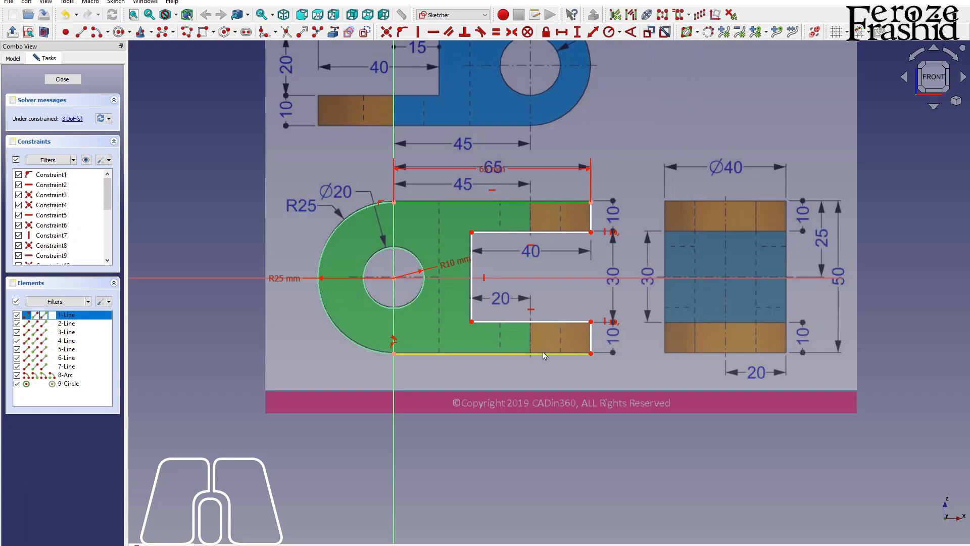
pyautogui.click(582, 371)
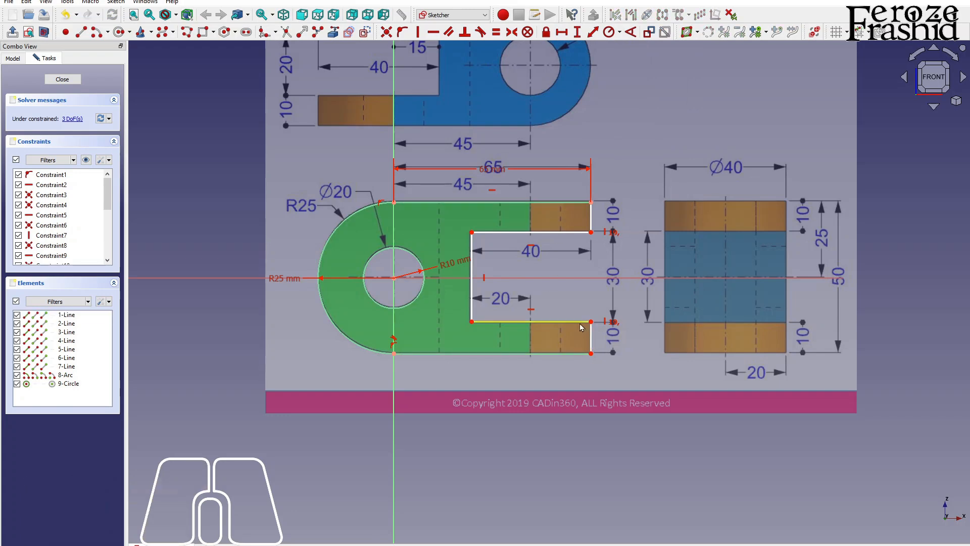
# Constrain the horizontal length of the slot's upper edge to 40 mm
pyautogui.click(563, 232)
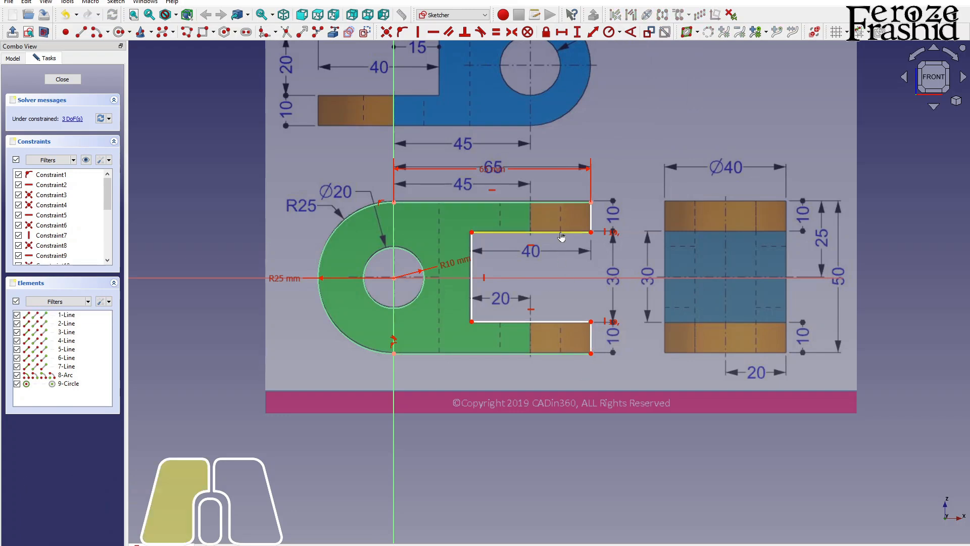
pyautogui.click(566, 32)
pyautogui.write('40')
pyautogui.press('Return')
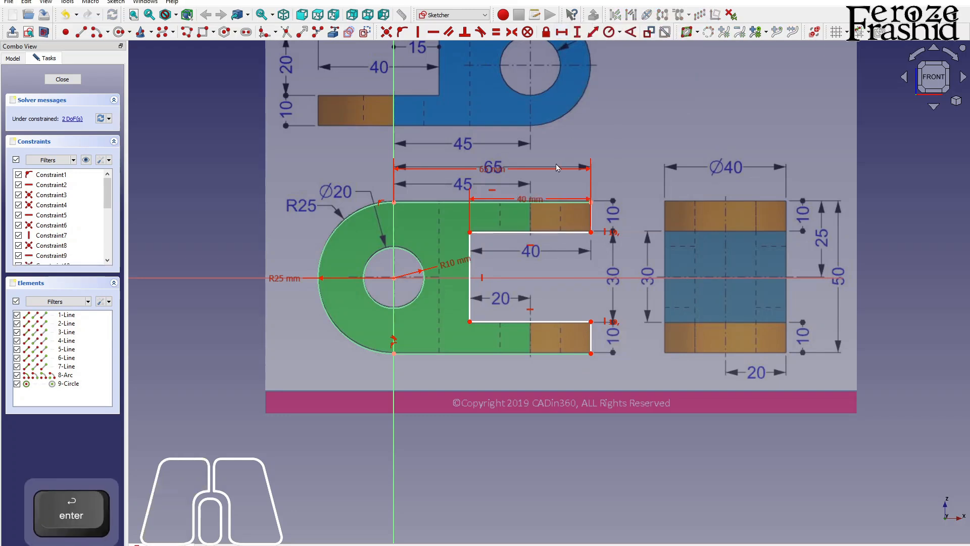
# Apply an equal-length constraint to the slot's upper and lower horizontal edges
pyautogui.click(548, 233)
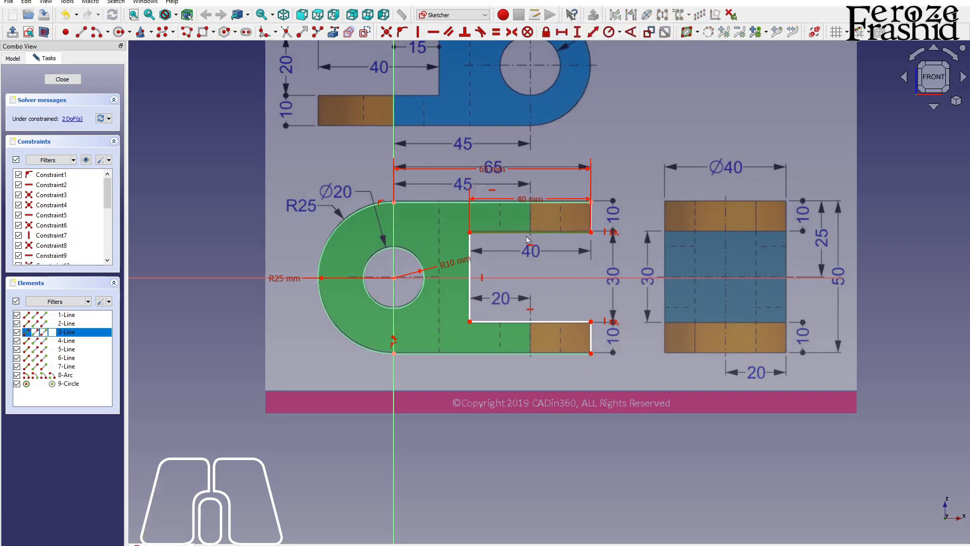
pyautogui.click(533, 325)
pyautogui.click(495, 32)
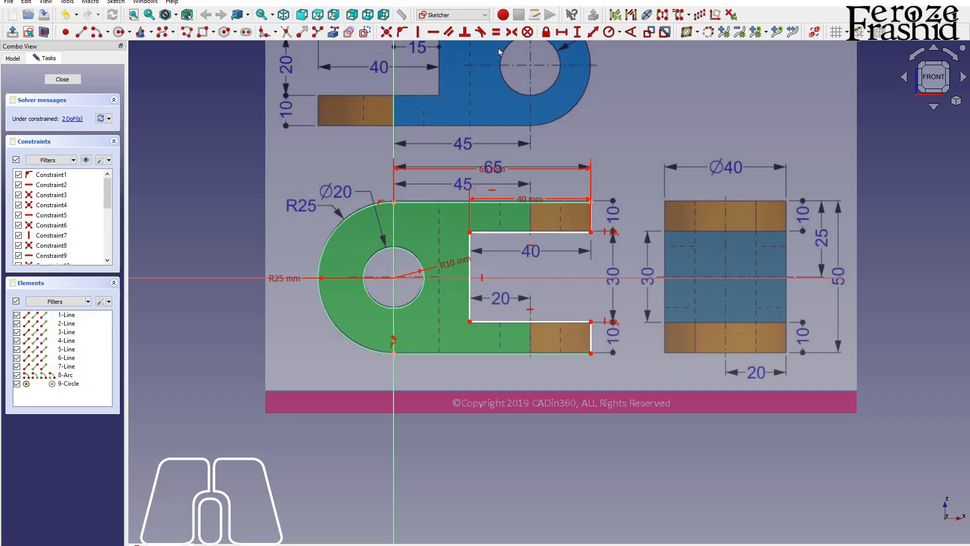
# Apply an equal-length constraint to the short vertical end edges of the upper and lower prongs
pyautogui.click(471, 255)
pyautogui.click(476, 247)
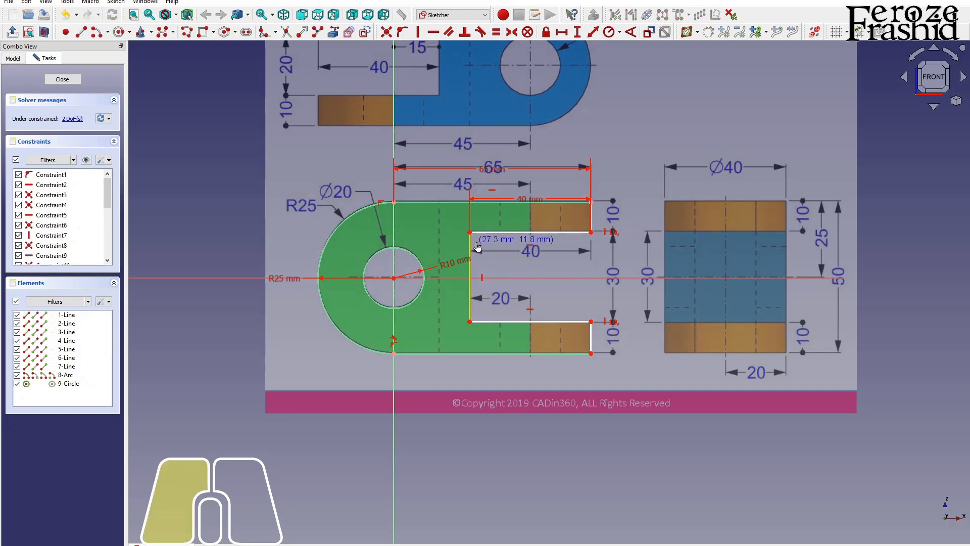
pyautogui.moveTo(473, 235); pyautogui.dragTo(474, 238)
pyautogui.click(591, 219)
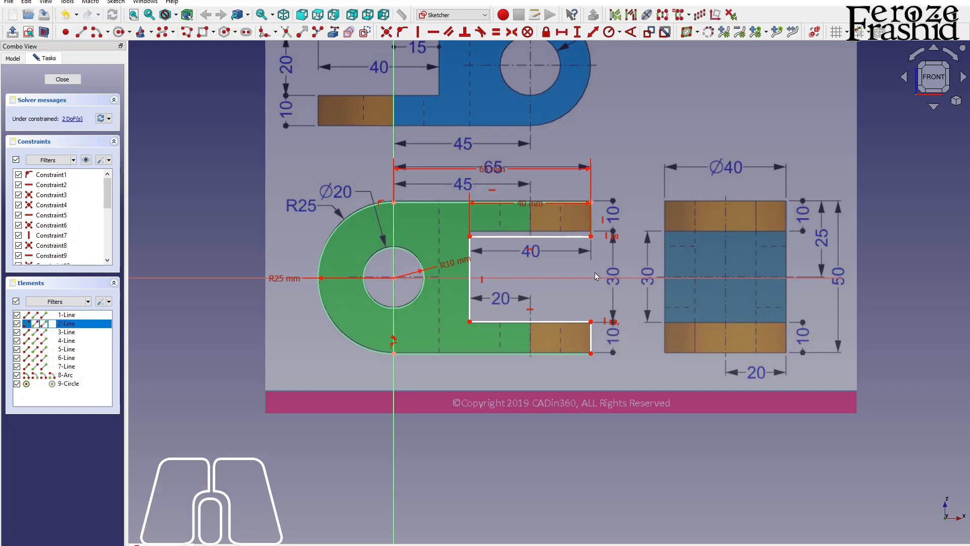
pyautogui.click(592, 337)
pyautogui.click(495, 32)
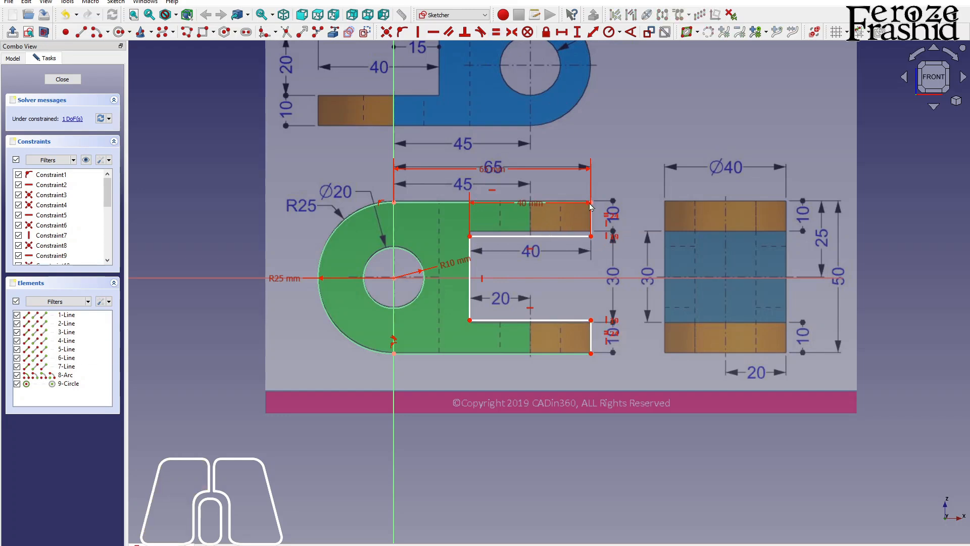
# Constrain the upper prong's vertical end edge to 10 mm and close the sketch
pyautogui.click(592, 224)
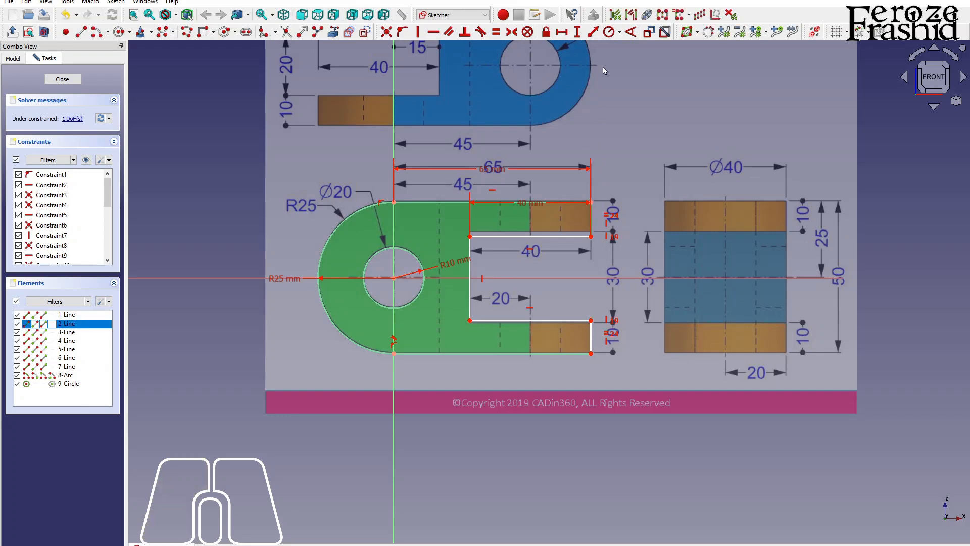
pyautogui.click(577, 32)
pyautogui.write('10')
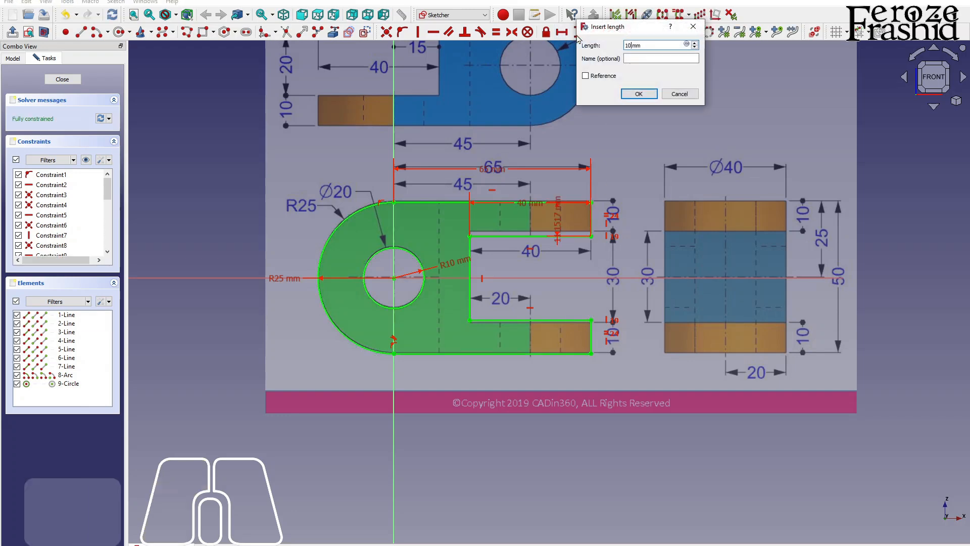
pyautogui.press('Return')
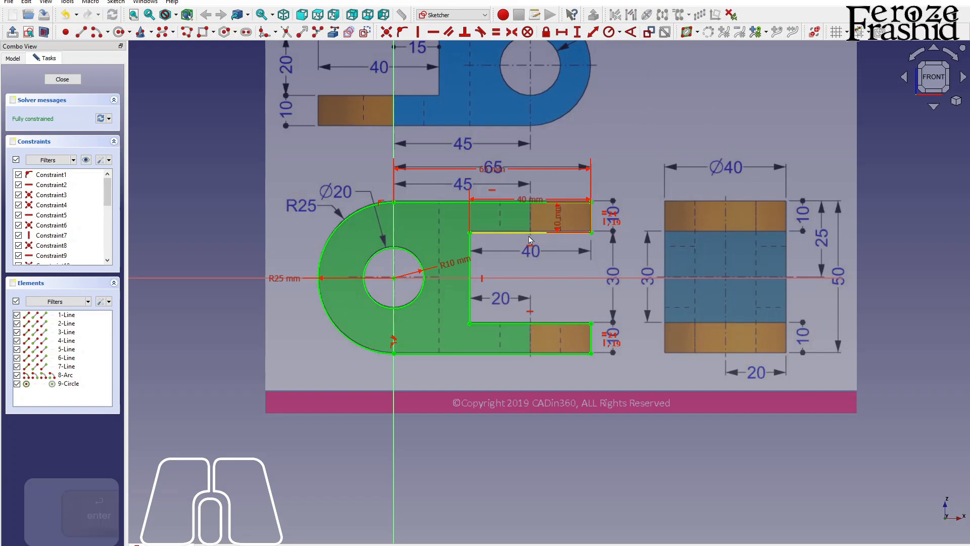
pyautogui.click(63, 79)
# Rename the front-profile sketch as sksFront
pyautogui.keyDown('alt'); pyautogui.moveTo(426, 258); pyautogui.dragTo(537, 258); pyautogui.keyUp('alt')
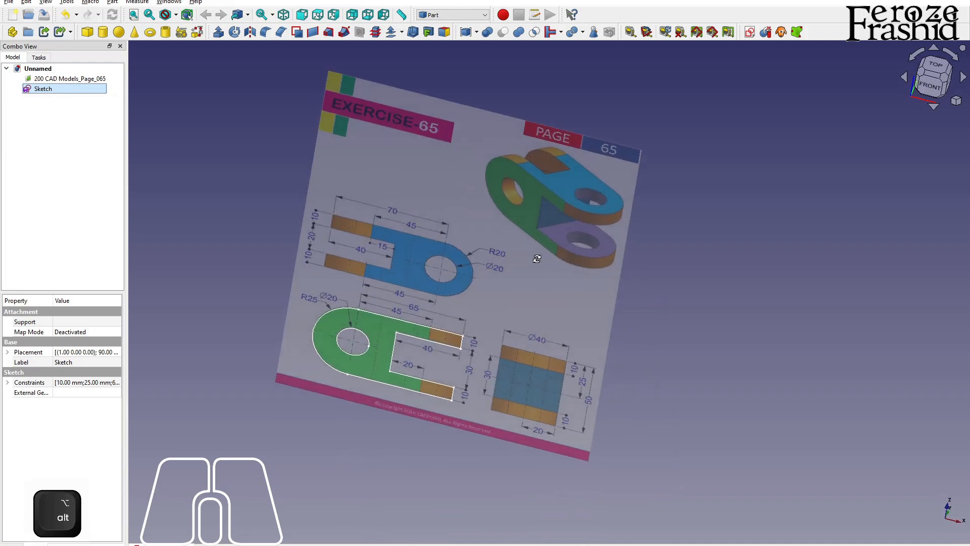
pyautogui.scroll(1, 394, 263)
pyautogui.scroll(1, 394, 263)
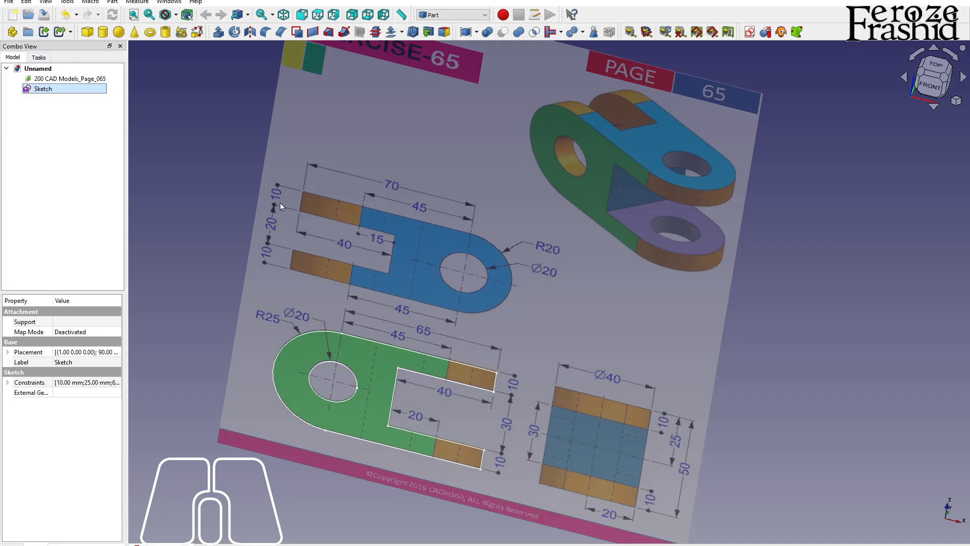
pyautogui.click(77, 90)
pyautogui.press('F2')
pyautogui.write('sksFront')
pyautogui.press('Return')
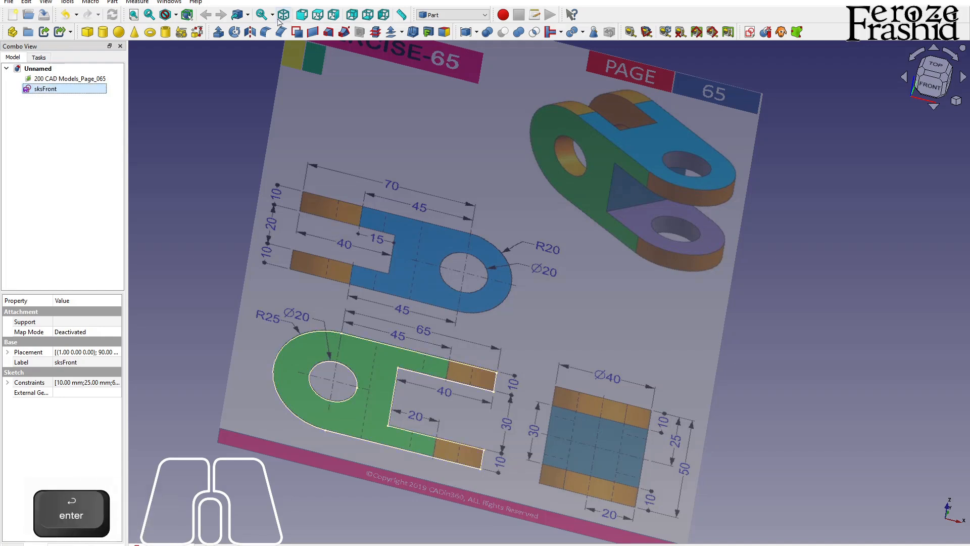
# Extrude sksFront symmetrically along its normal with a length of 40 mm
pyautogui.click(218, 32)
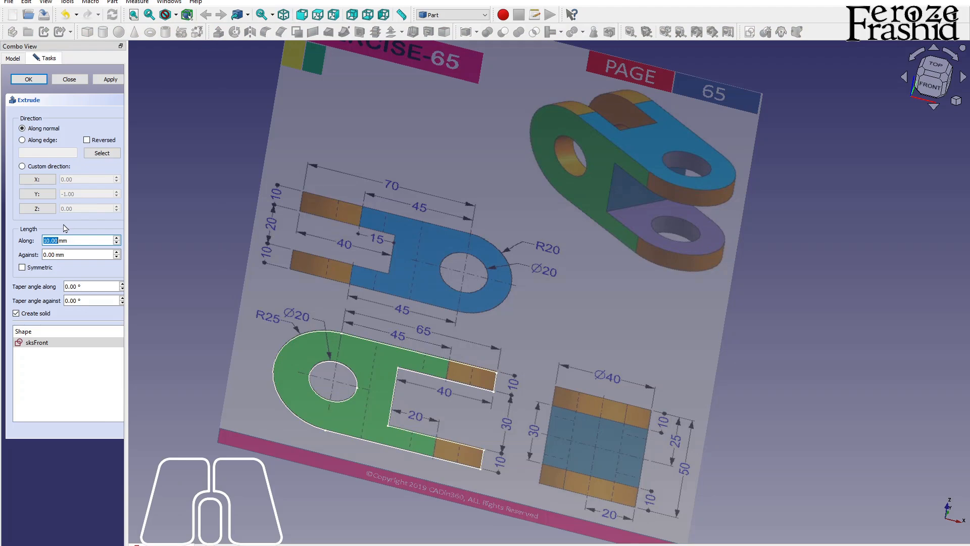
pyautogui.write('40')
pyautogui.click(44, 268)
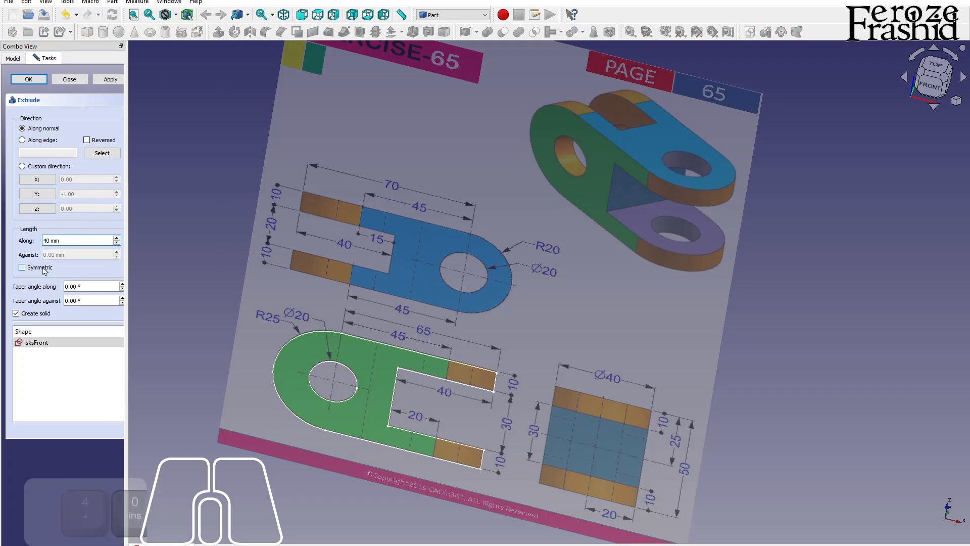
pyautogui.click(110, 79)
pyautogui.click(69, 80)
pyautogui.moveTo(274, 248); pyautogui.dragTo(466, 316, button='middle')
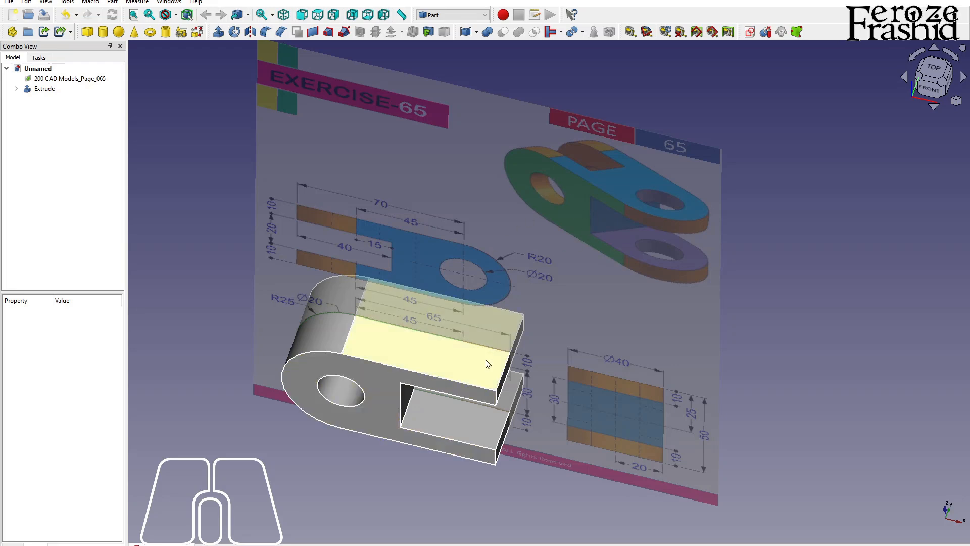
pyautogui.click(498, 401)
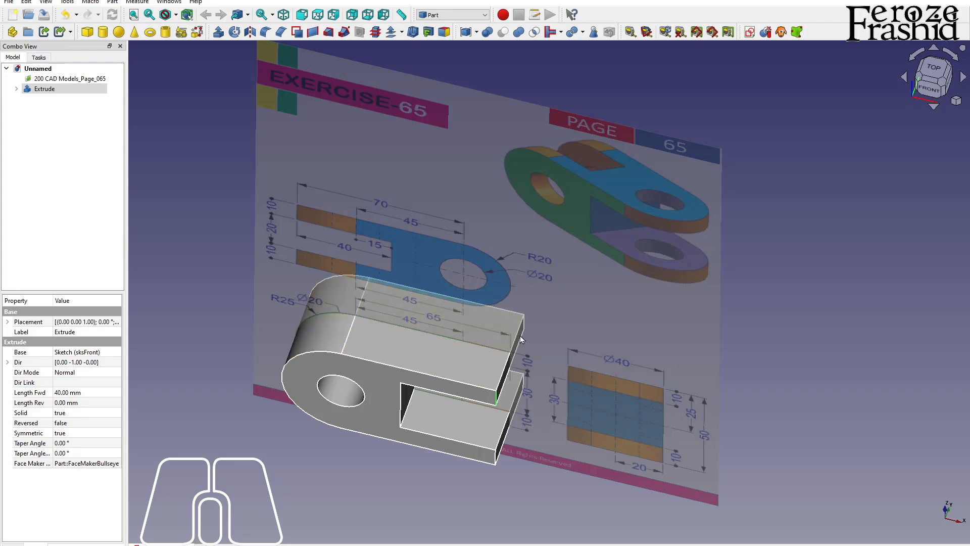
pyautogui.click(488, 473)
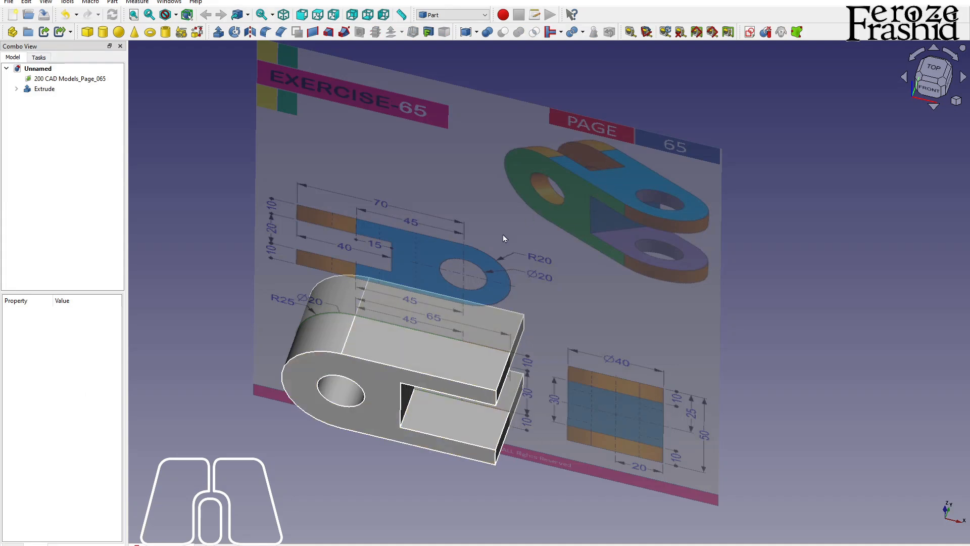
# Change the reference drawing image's orientation to the XY-Plane
pyautogui.doubleClick(70, 78)
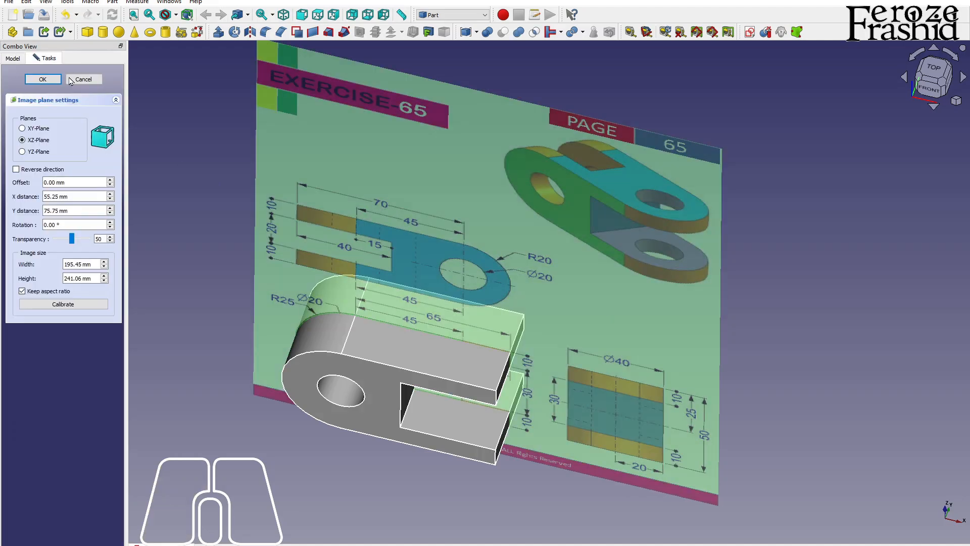
pyautogui.click(48, 129)
pyautogui.click(43, 79)
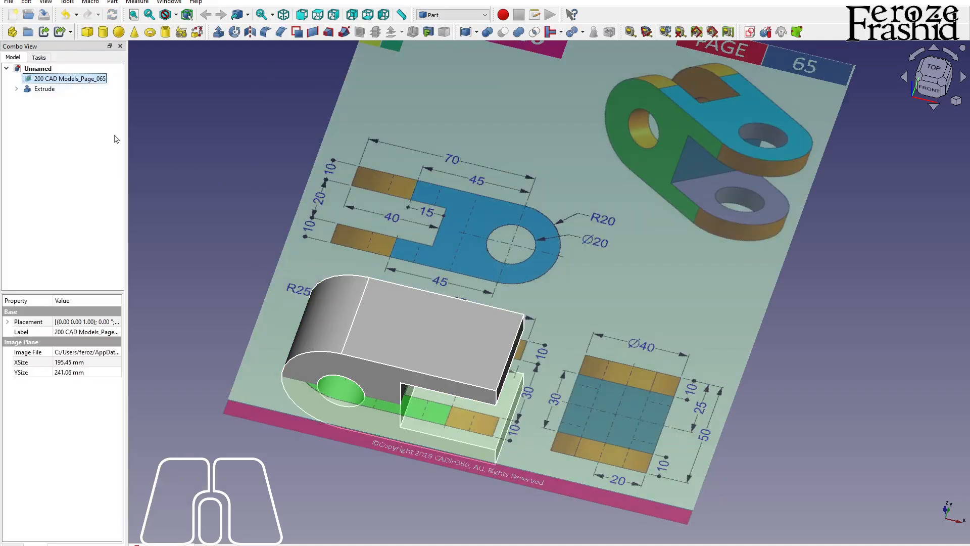
# Move the reference image along the Y axis so its blue top view lines up with the extruded body
pyautogui.scroll(-3, 427, 392)
pyautogui.keyDown('alt'); pyautogui.moveTo(427, 392); pyautogui.dragTo(442, 438); pyautogui.keyUp('alt')
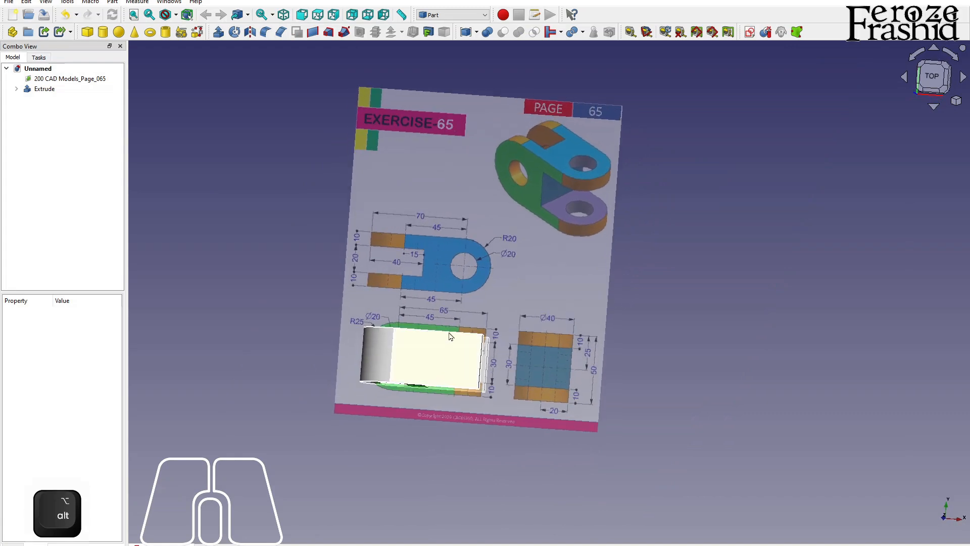
pyautogui.rightClick(58, 79)
pyautogui.click(77, 91)
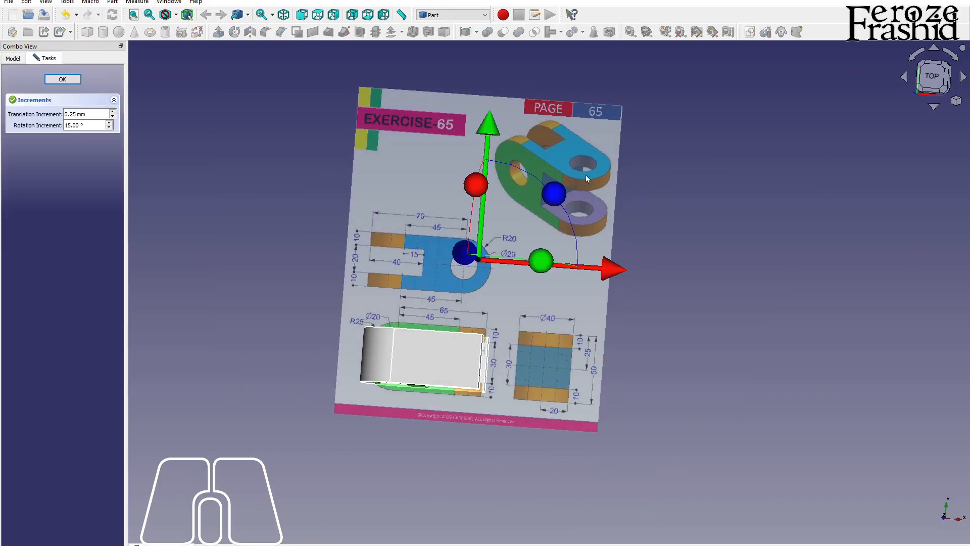
pyautogui.click(928, 83)
pyautogui.moveTo(477, 147); pyautogui.dragTo(482, 231)
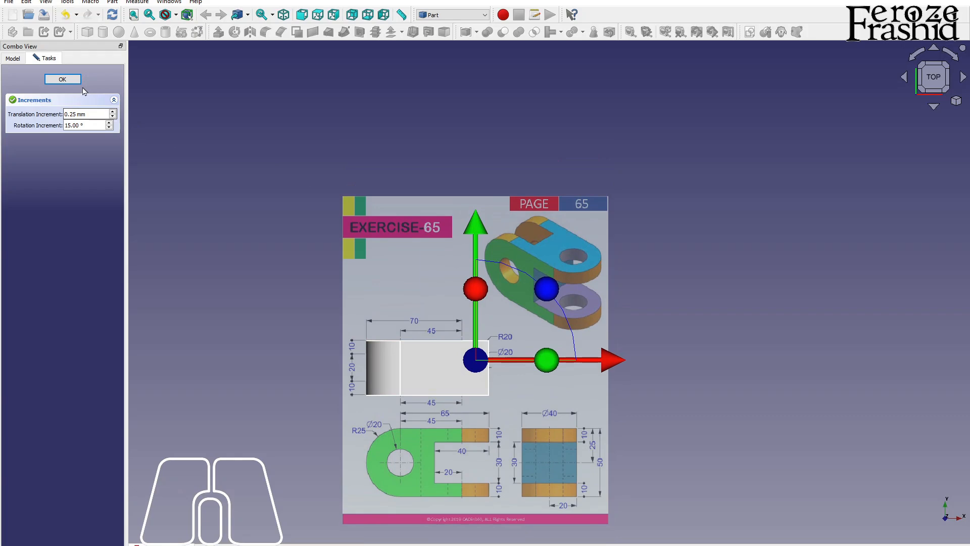
pyautogui.click(62, 80)
# Create a new sketch on the XY-Plane and turn on the section view so the drawing shows through the body
pyautogui.scroll(3, 446, 338)
pyautogui.moveTo(573, 241); pyautogui.dragTo(521, 318, button='middle')
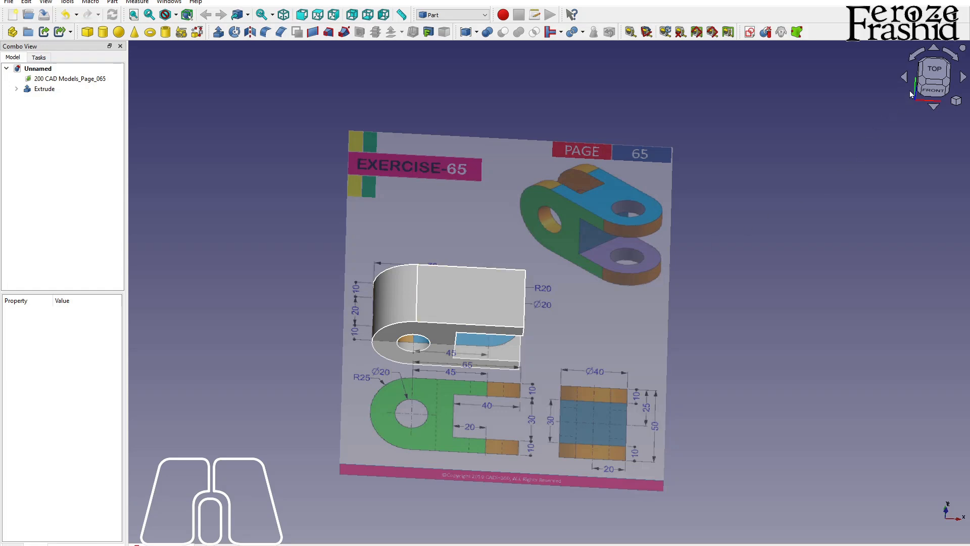
pyautogui.click(935, 70)
pyautogui.click(839, 188)
pyautogui.click(750, 32)
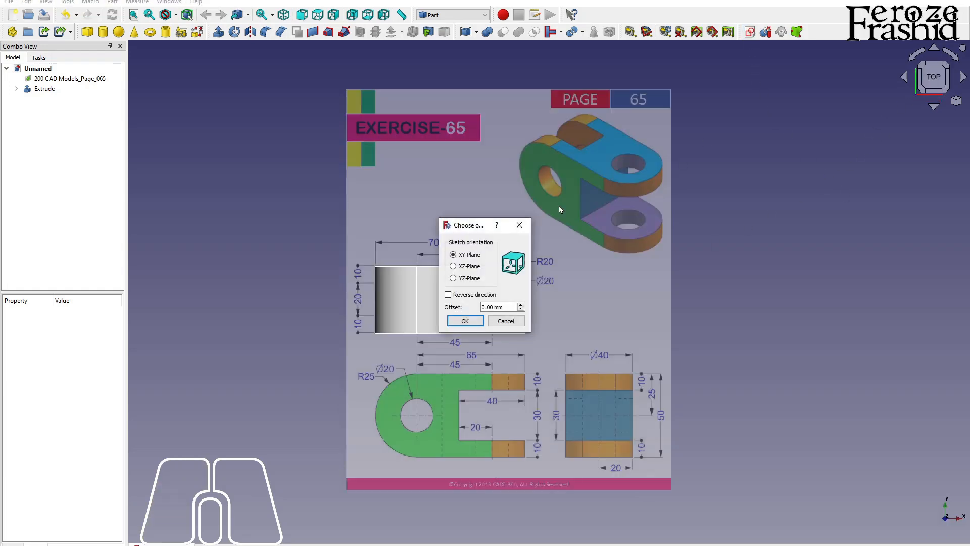
pyautogui.click(472, 322)
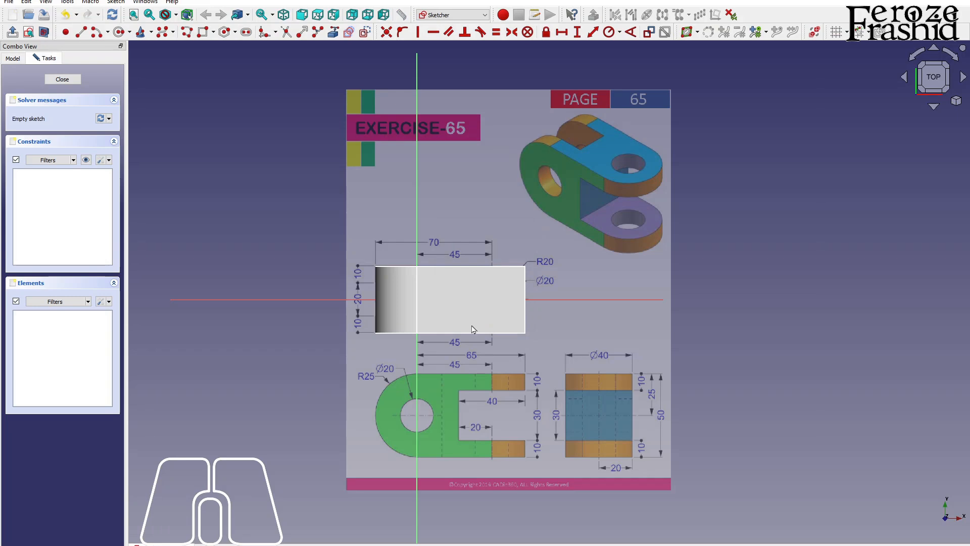
pyautogui.click(46, 34)
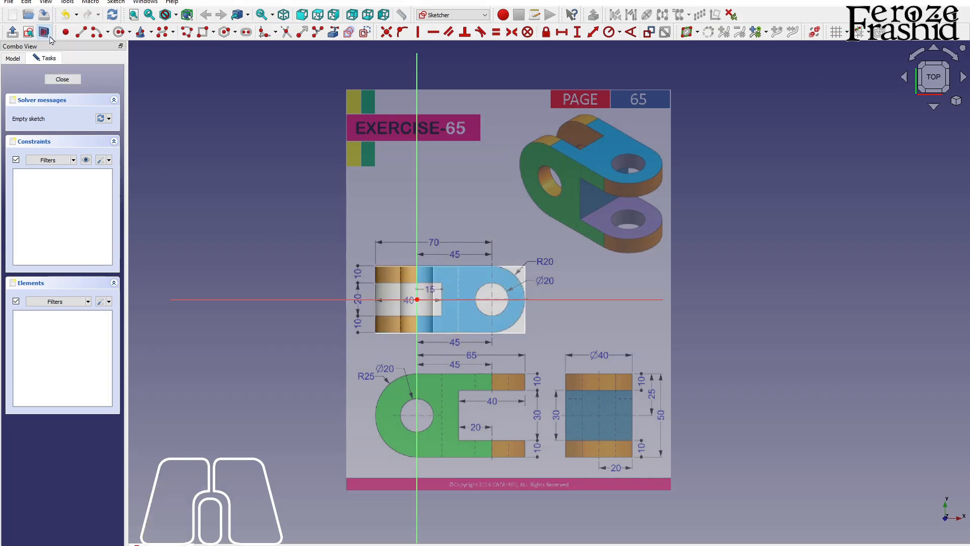
# Trace the slotted blue top-view outline with its rounded end as a closed polyline, and draw the hole circle at the arc's centre
pyautogui.scroll(2, 507, 272)
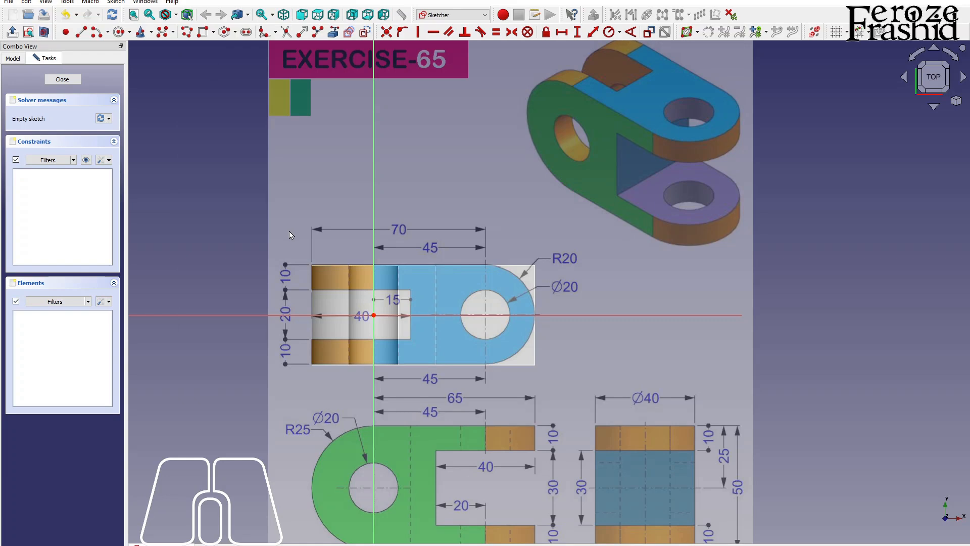
pyautogui.click(187, 32)
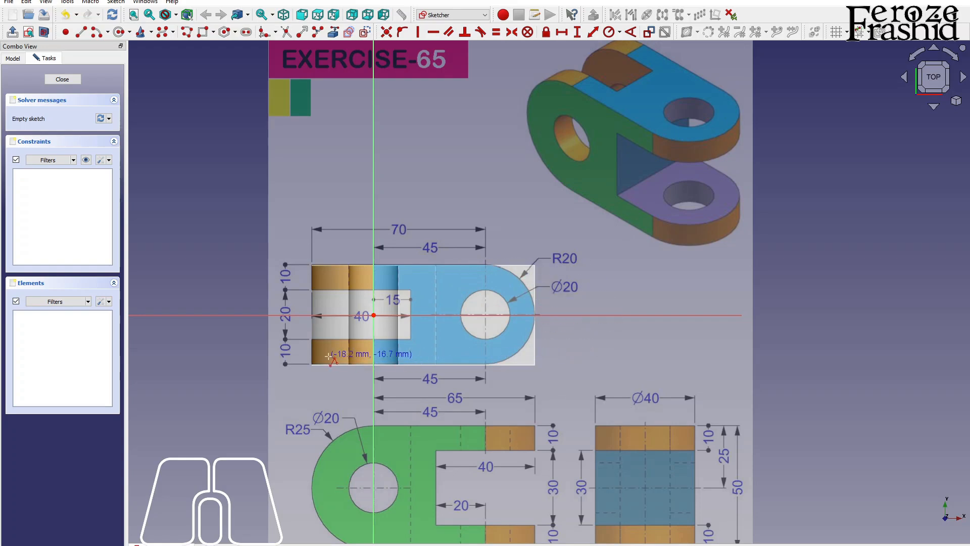
pyautogui.click(410, 289)
pyautogui.click(312, 289)
pyautogui.click(312, 265)
pyautogui.click(486, 265)
pyautogui.click(486, 365)
pyautogui.click(312, 368)
pyautogui.click(312, 337)
pyautogui.click(409, 338)
pyautogui.click(409, 289)
pyautogui.click(485, 317)
pyautogui.click(489, 291)
# Constrain the hole circle's radius to 10 mm and the outer arc's radius to 20 mm
pyautogui.click(468, 298)
pyautogui.click(608, 31)
pyautogui.write('10')
pyautogui.press('Return')
pyautogui.click(518, 280)
pyautogui.click(609, 32)
pyautogui.press('Return')
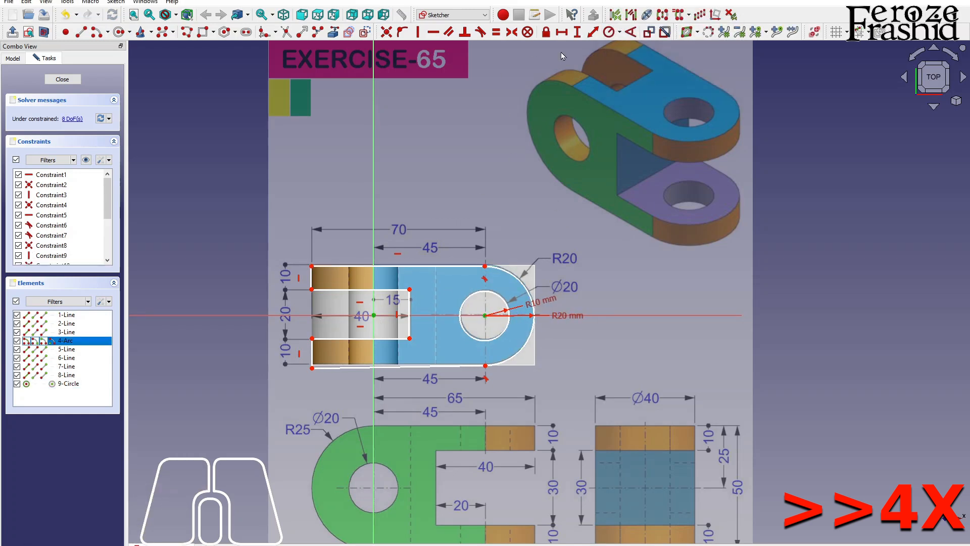
# Constrain the hole centre 45 mm horizontally from the origin and place it on the horizontal axis
pyautogui.click(562, 32)
pyautogui.write('45')
pyautogui.press('Return')
pyautogui.moveTo(478, 291); pyautogui.dragTo(480, 288)
pyautogui.click(486, 312)
pyautogui.click(450, 315)
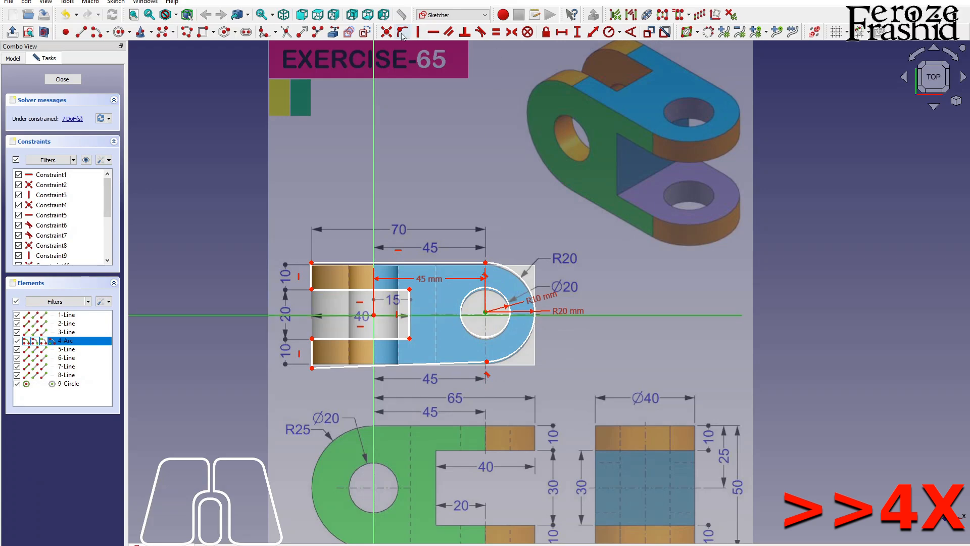
pyautogui.click(402, 31)
# Constrain the horizontal length of the profile's upper outer edge to 70 mm and make the lower outer edge horizontal
pyautogui.click(430, 264)
pyautogui.click(562, 33)
pyautogui.write('70')
pyautogui.press('Return')
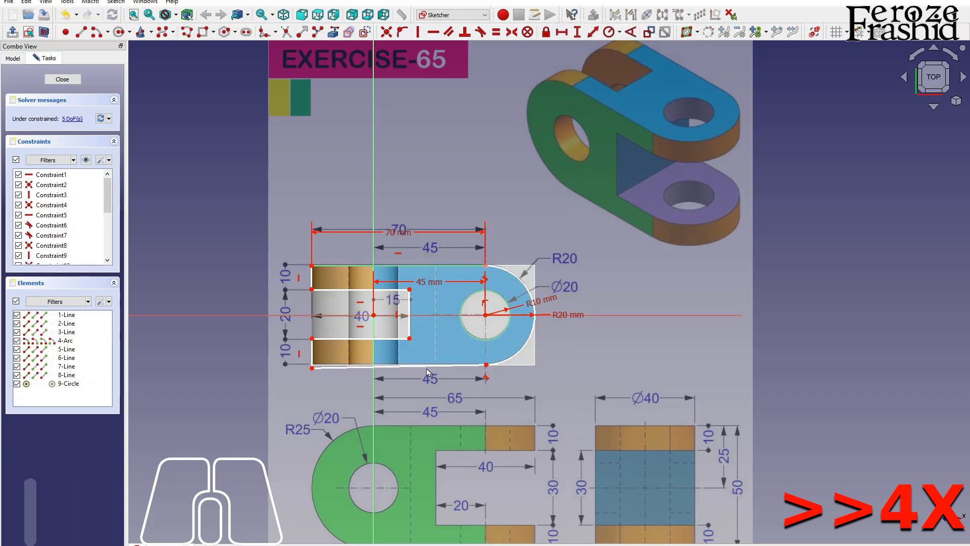
pyautogui.click(427, 366)
pyautogui.click(434, 31)
# Hide the reference drawing image 200 CAD Models_Page_065
pyautogui.click(14, 59)
pyautogui.click(38, 81)
pyautogui.press('space')
pyautogui.click(202, 172)
pyautogui.scroll(2, 458, 331)
pyautogui.scroll(-1, 657, 336)
# Make the two short vertical end edges beside the slot equal and constrain the upper one's length to 10 mm
pyautogui.click(321, 267)
pyautogui.click(322, 353)
pyautogui.click(496, 32)
pyautogui.click(321, 268)
pyautogui.click(577, 33)
pyautogui.write('10')
pyautogui.press('Return')
# Constrain the horizontal length of the slot's upper edge to 40 mm
pyautogui.moveTo(439, 292); pyautogui.dragTo(438, 291)
pyautogui.click(414, 282)
pyautogui.click(561, 33)
pyautogui.write('40')
pyautogui.press('Return')
# Vertically align the two endpoints at the slot's open end and close the sketch
pyautogui.moveTo(405, 343); pyautogui.dragTo(403, 344)
pyautogui.click(319, 343)
pyautogui.click(321, 283)
pyautogui.press('v')
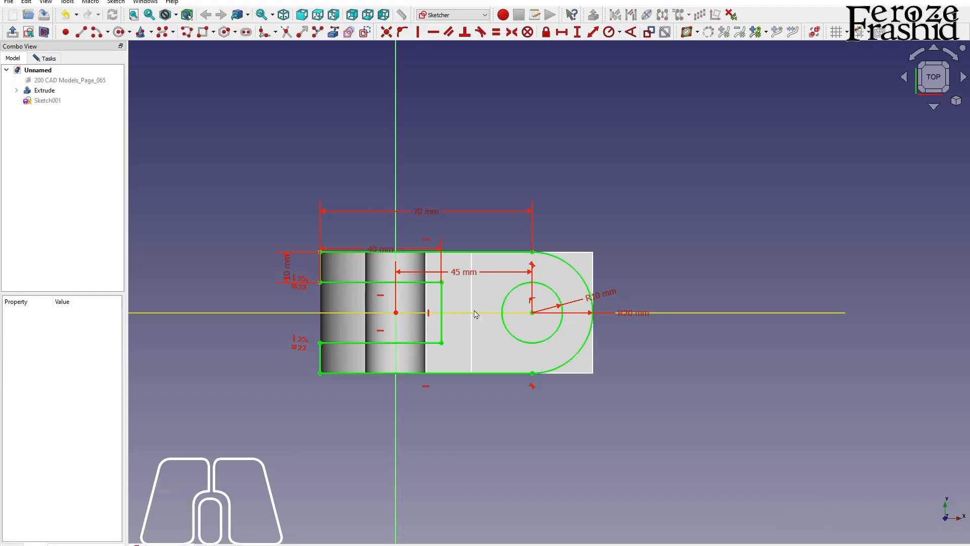
pyautogui.click(46, 58)
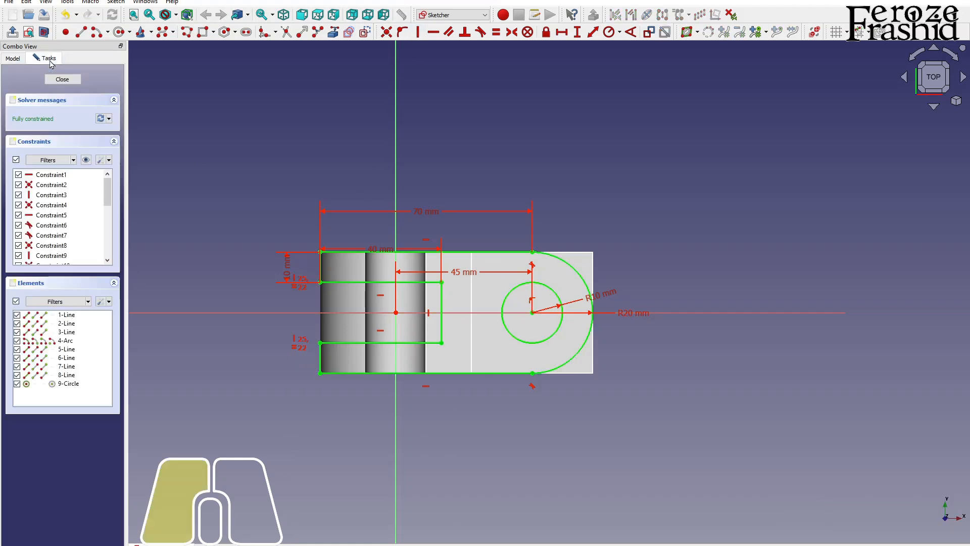
pyautogui.click(65, 81)
pyautogui.click(229, 192)
# Rename the top-profile sketch Sketch001 as sksTop
pyautogui.moveTo(230, 195)
pyautogui.keyDown('alt'); pyautogui.mouseDown(button='middle')
pyautogui.moveTo(381, 245)
pyautogui.moveTo(399, 273)
pyautogui.mouseUp(button='middle'); pyautogui.keyUp('alt')
pyautogui.scroll(2, 481, 397)
pyautogui.keyDown('alt'); pyautogui.moveTo(513, 365); pyautogui.dragTo(473, 419, button='middle'); pyautogui.keyUp('alt')
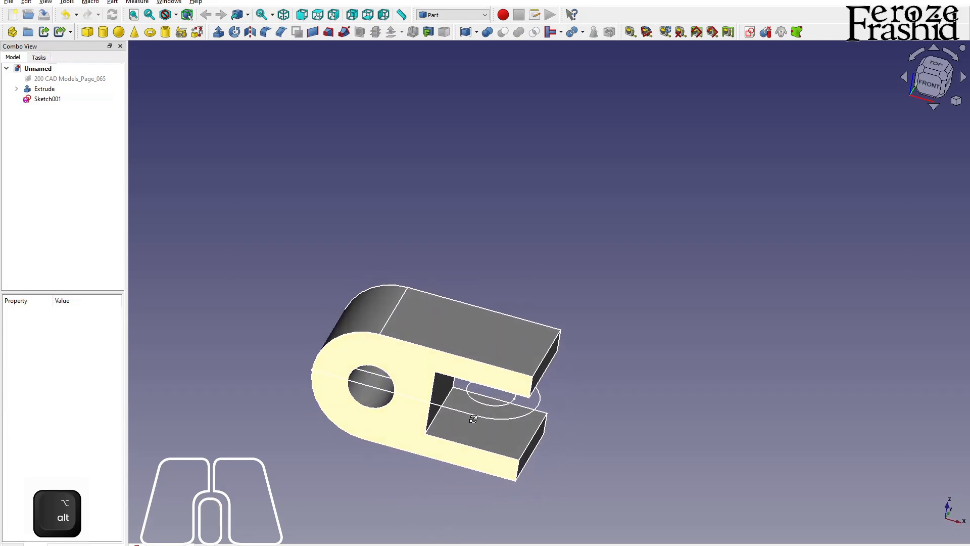
pyautogui.click(475, 416)
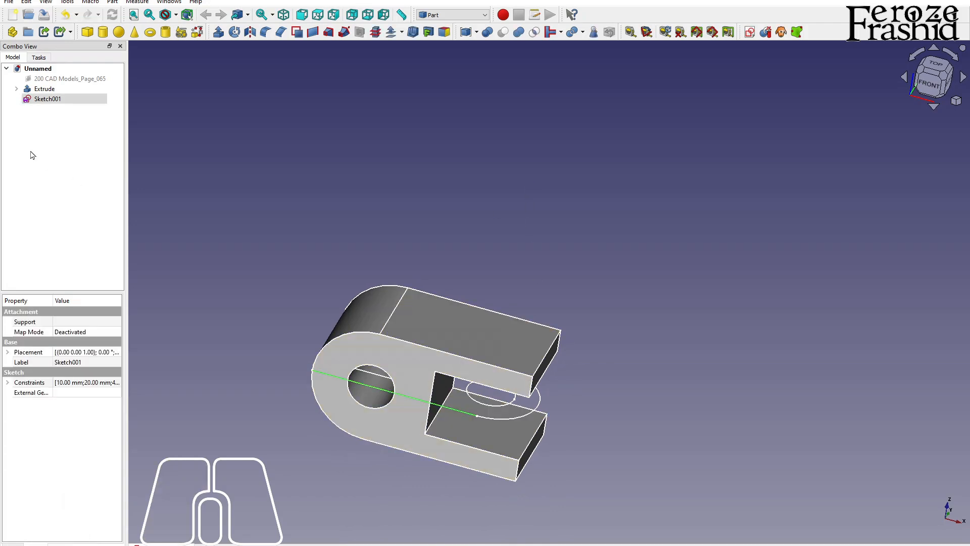
pyautogui.press('F2')
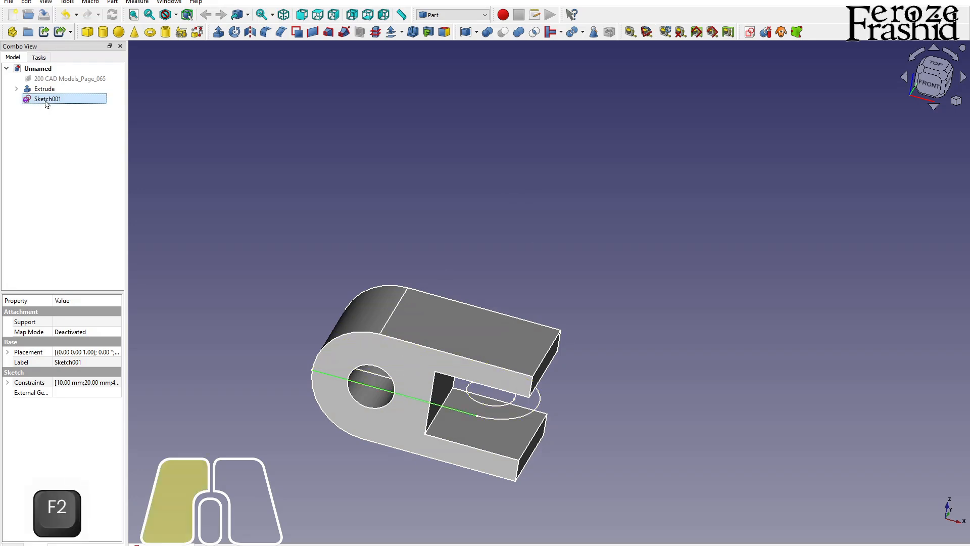
pyautogui.write('sksTop')
pyautogui.press('Return')
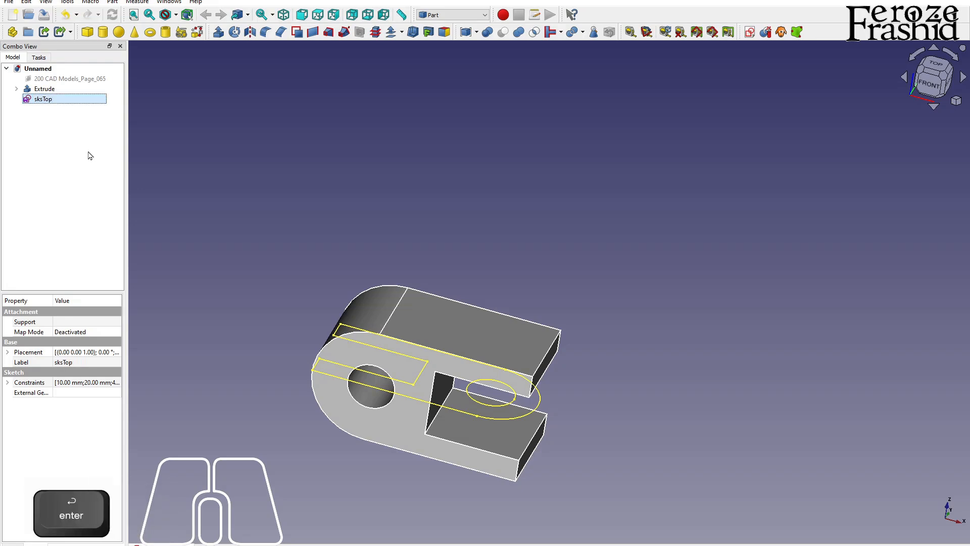
# Extrude the sksTop sketch symmetrically along its normal as a solid with a length of 100 mm
pyautogui.click(218, 33)
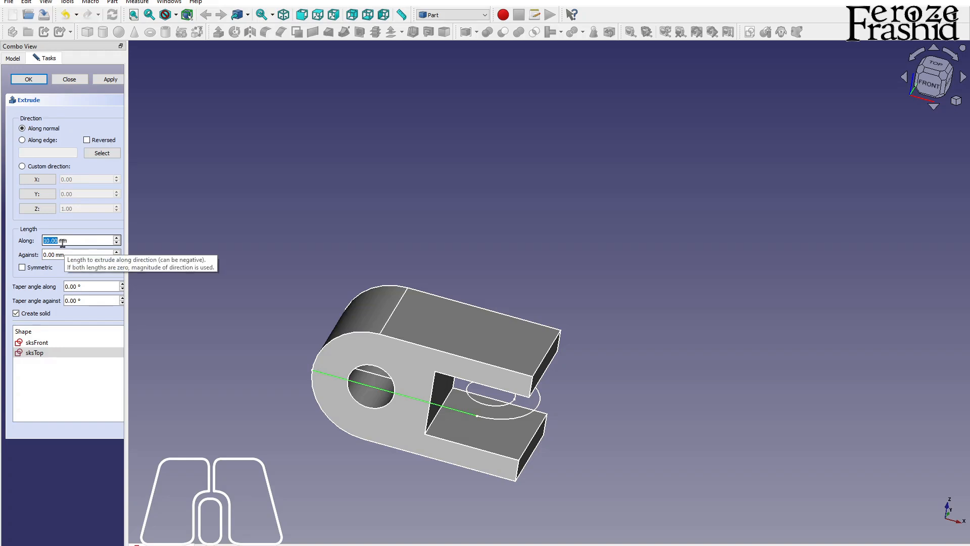
pyautogui.write('100')
pyautogui.click(45, 266)
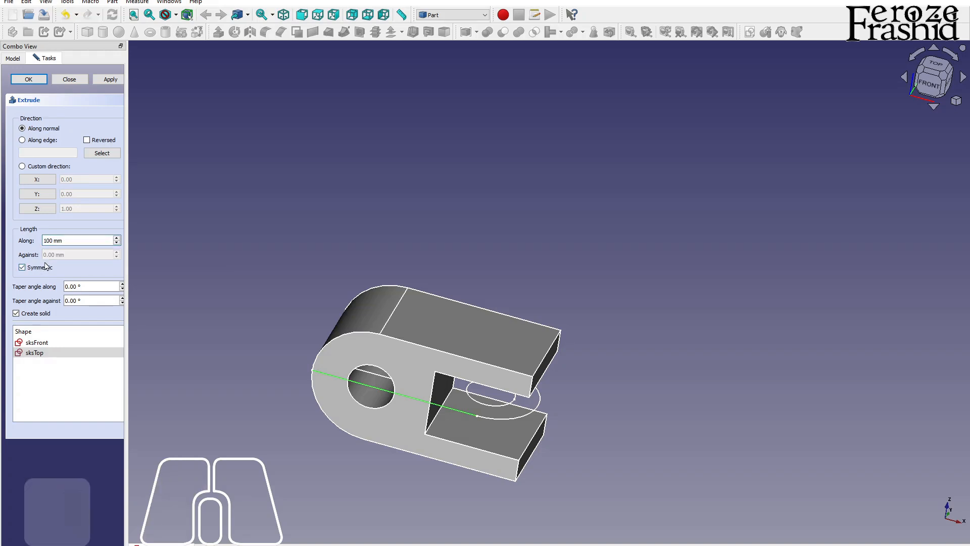
pyautogui.click(106, 79)
pyautogui.click(69, 79)
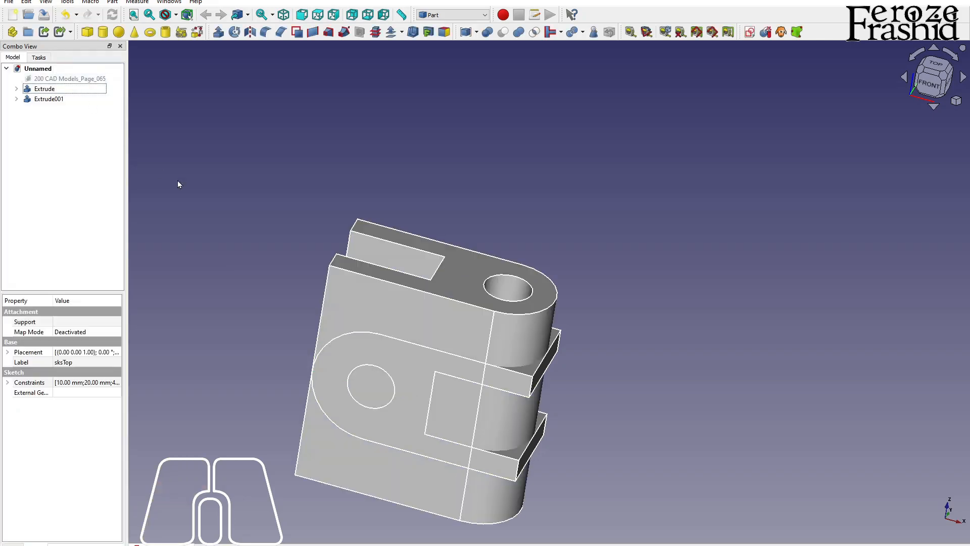
pyautogui.click(227, 202)
pyautogui.keyDown('alt'); pyautogui.moveTo(476, 299); pyautogui.dragTo(384, 271, button='middle'); pyautogui.keyUp('alt')
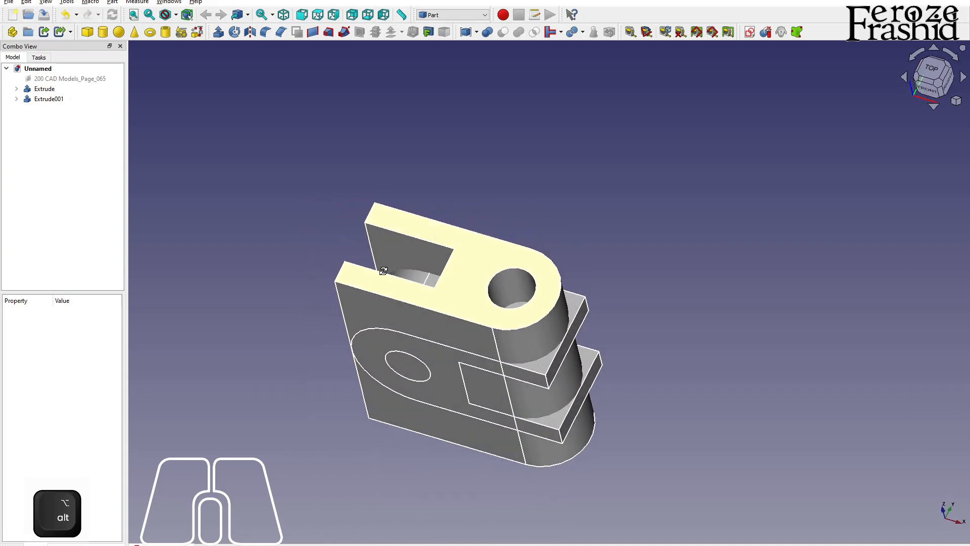
# Rename the front-profile extrusion as FromFront and the top-profile extrusion as FromTop
pyautogui.click(55, 91)
pyautogui.press('F2')
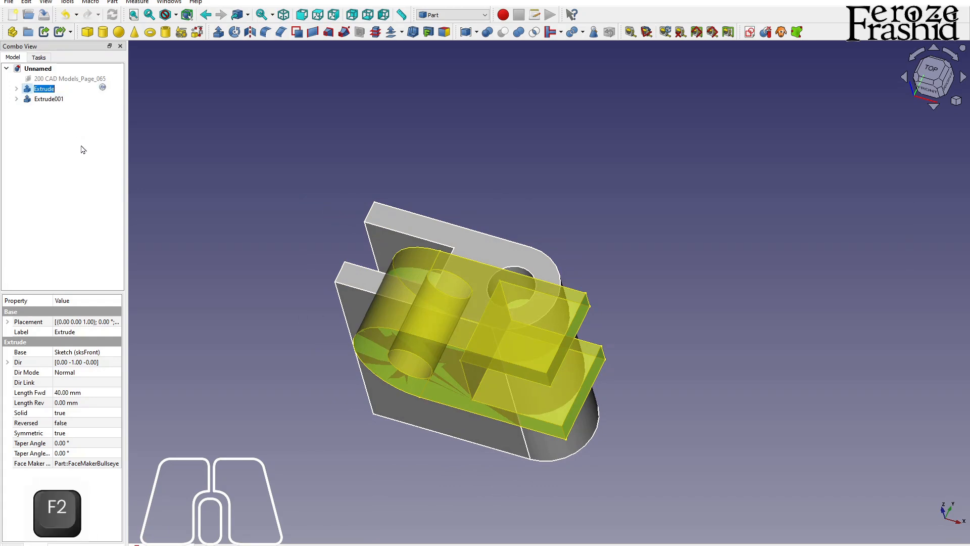
pyautogui.write('FromFront')
pyautogui.press('Return')
pyautogui.press('Down')
pyautogui.press('F2')
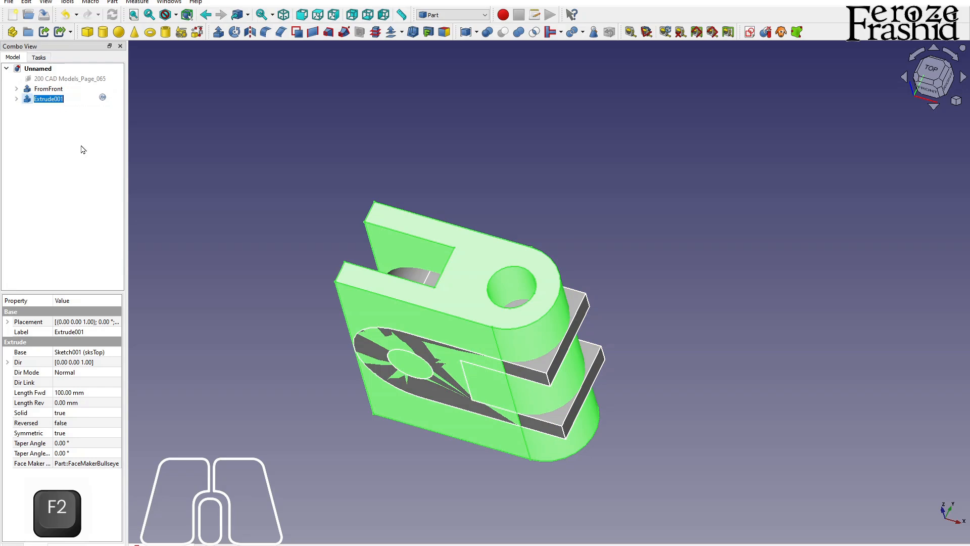
pyautogui.write('FromTop')
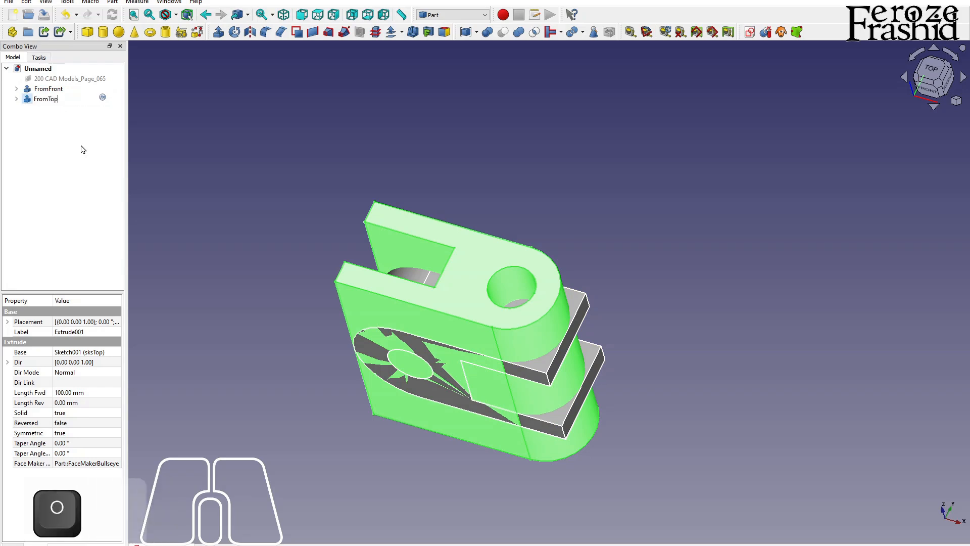
pyautogui.press('Return')
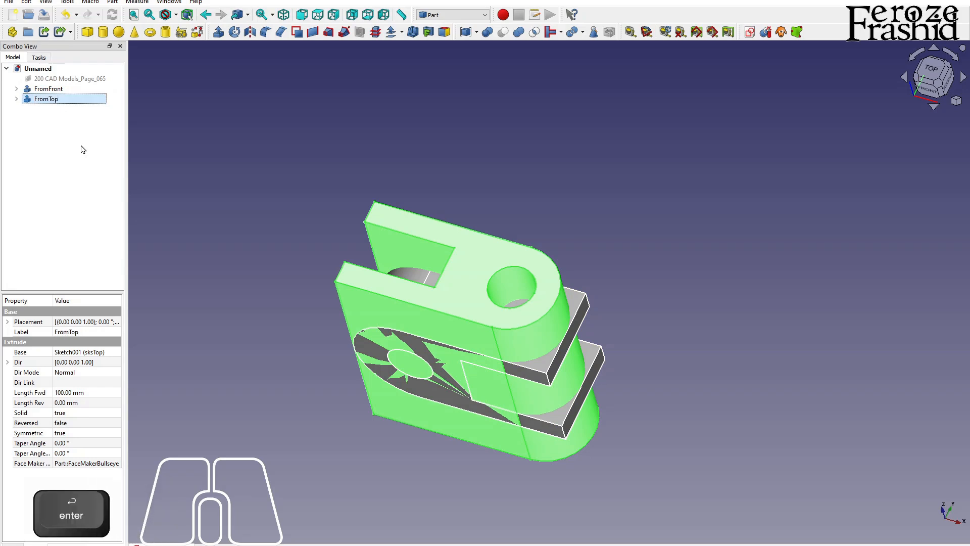
# Create a Boolean intersection of the FromFront and FromTop solids
pyautogui.keyDown('ctrl'); pyautogui.click(57, 89); pyautogui.keyUp('ctrl')
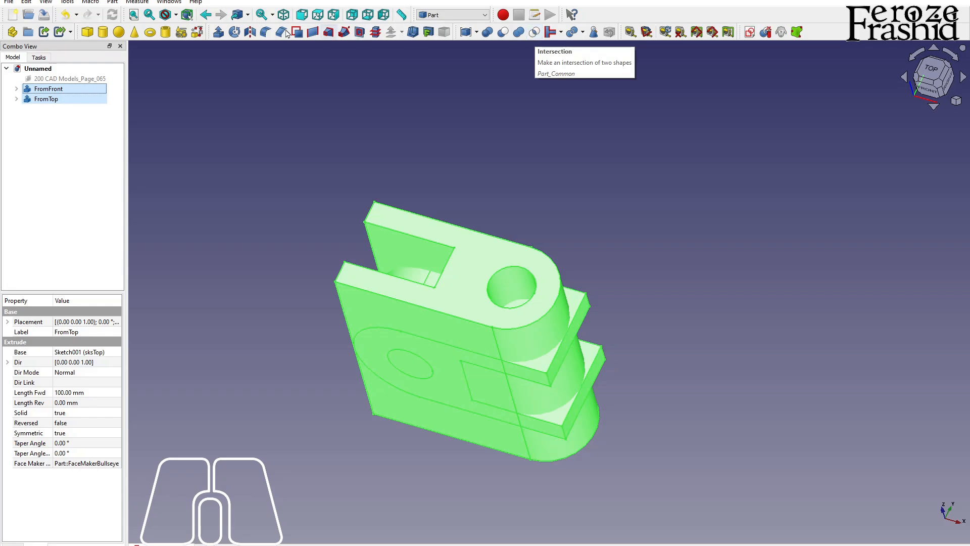
pyautogui.click(116, 3)
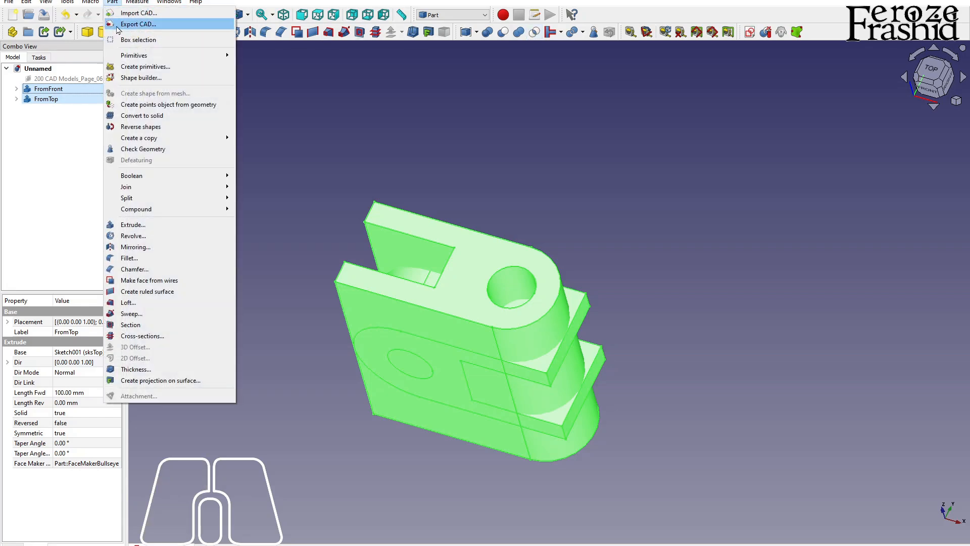
pyautogui.moveTo(143, 175)
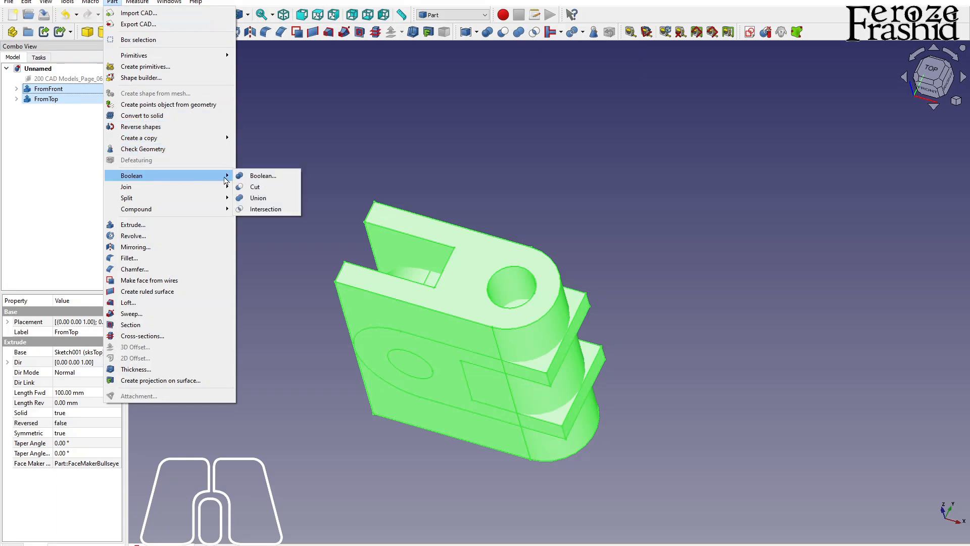
pyautogui.click(268, 208)
pyautogui.click(294, 245)
# Examine the intersected bracket's fork arms, slot and holes from several angles
pyautogui.moveTo(445, 346)
pyautogui.keyDown('alt'); pyautogui.mouseDown(button='middle')
pyautogui.moveTo(474, 370)
pyautogui.moveTo(585, 379)
pyautogui.moveTo(561, 249)
pyautogui.moveTo(396, 288)
pyautogui.moveTo(454, 347)
pyautogui.moveTo(437, 357)
pyautogui.mouseUp(button='middle'); pyautogui.keyUp('alt')
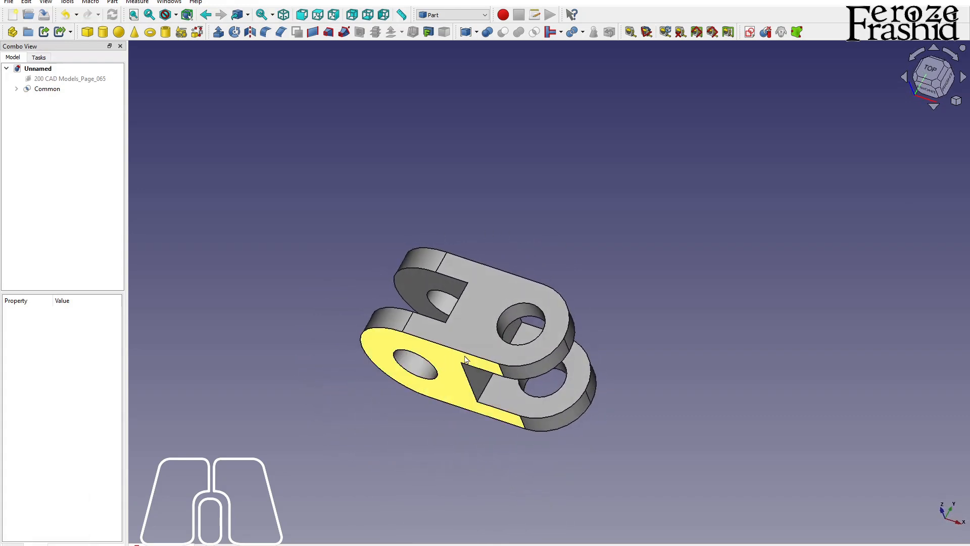
pyautogui.keyDown('alt'); pyautogui.moveTo(470, 323); pyautogui.dragTo(667, 273, button='middle'); pyautogui.keyUp('alt')
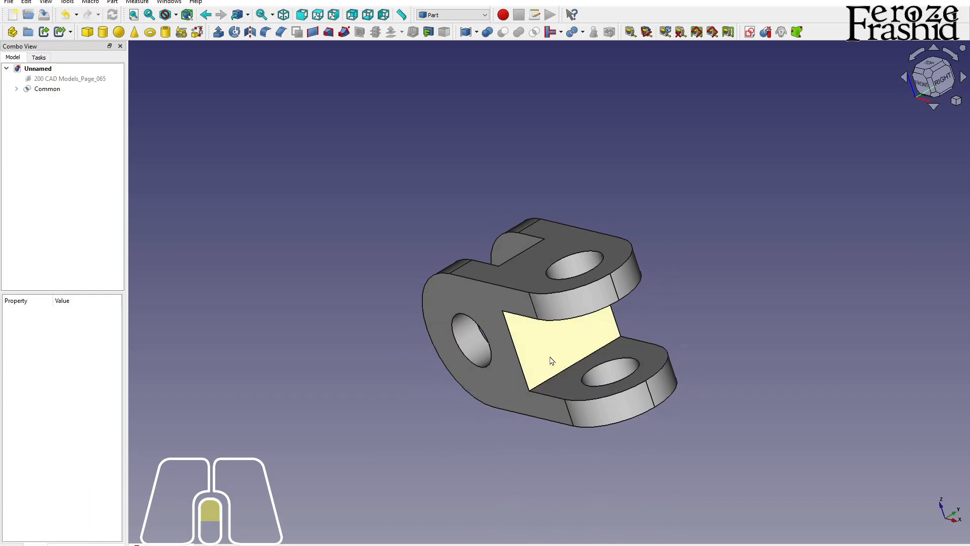
pyautogui.scroll(2, 552, 361)
pyautogui.click(134, 14)
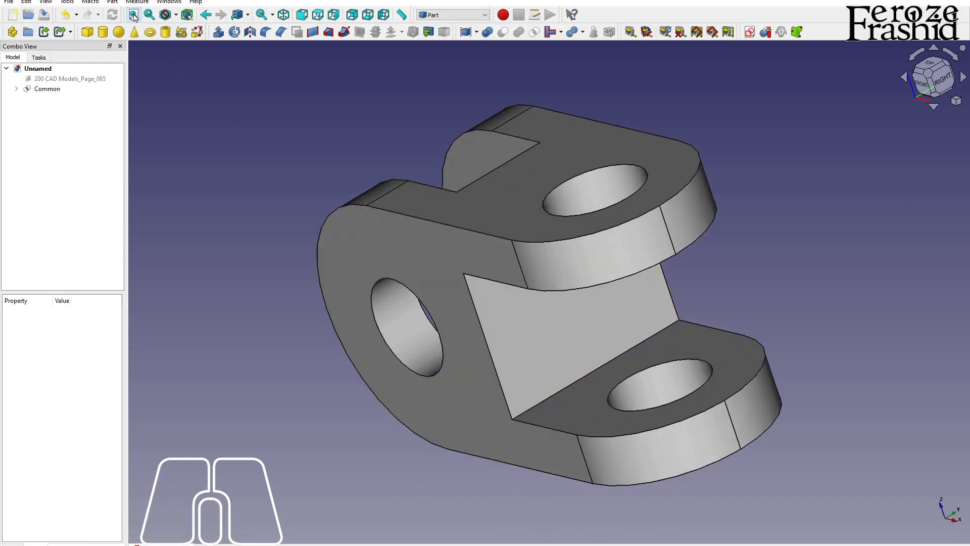
pyautogui.click(250, 169)
pyautogui.scroll(-2, 309, 268)
pyautogui.keyDown('alt'); pyautogui.moveTo(446, 302); pyautogui.dragTo(541, 325, button='middle'); pyautogui.keyUp('alt')
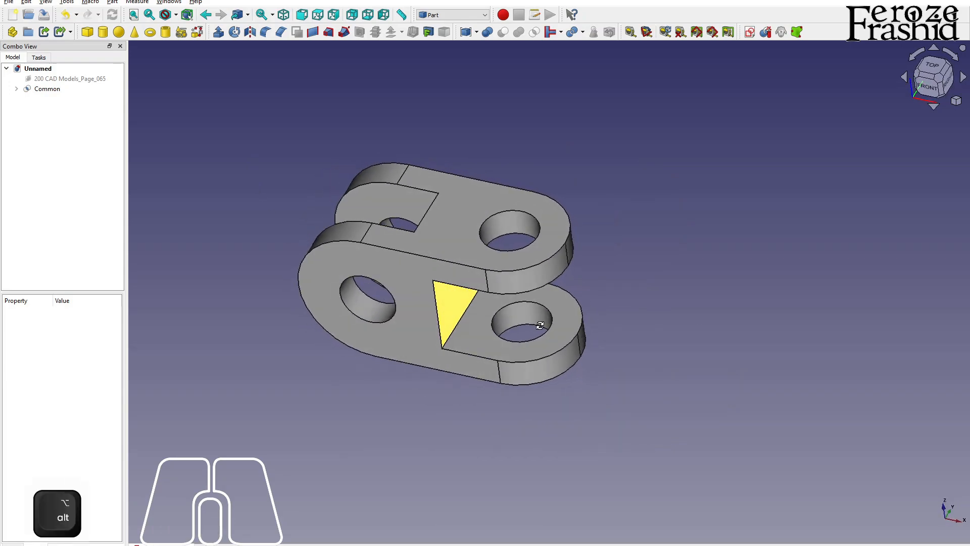
# Show the reference drawing image, hide the Common solid, and view the drawing's dimensions from the top
pyautogui.click(59, 78)
pyautogui.press('space')
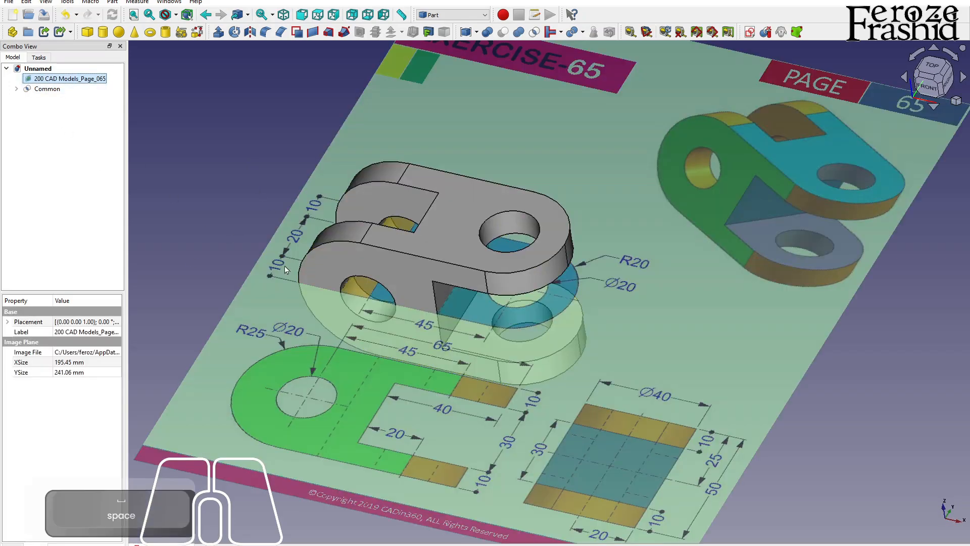
pyautogui.click(551, 250)
pyautogui.press('space')
pyautogui.scroll(-2, 631, 346)
pyautogui.moveTo(632, 346)
pyautogui.keyDown('alt'); pyautogui.mouseDown(button='middle')
pyautogui.moveTo(640, 375)
pyautogui.moveTo(691, 375)
pyautogui.mouseUp(button='middle'); pyautogui.keyUp('alt')
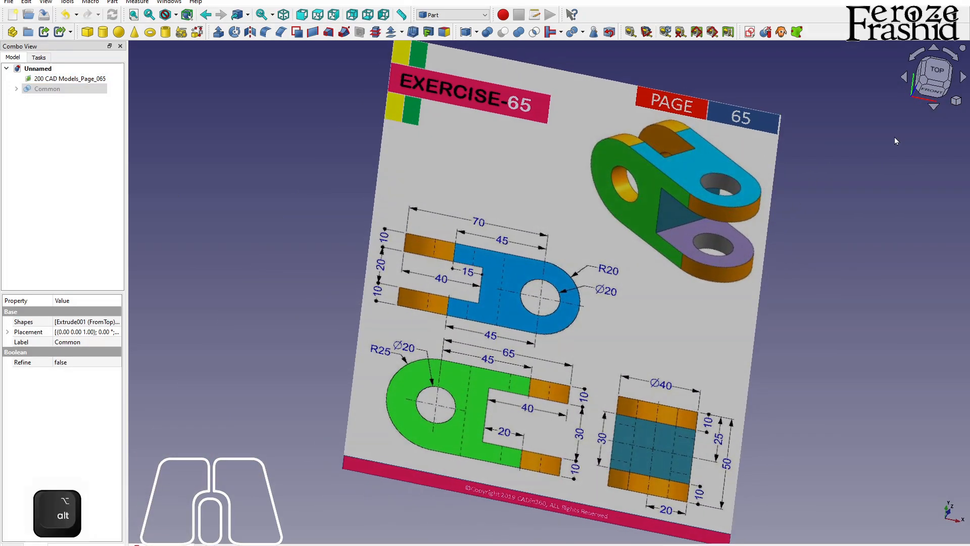
pyautogui.click(938, 72)
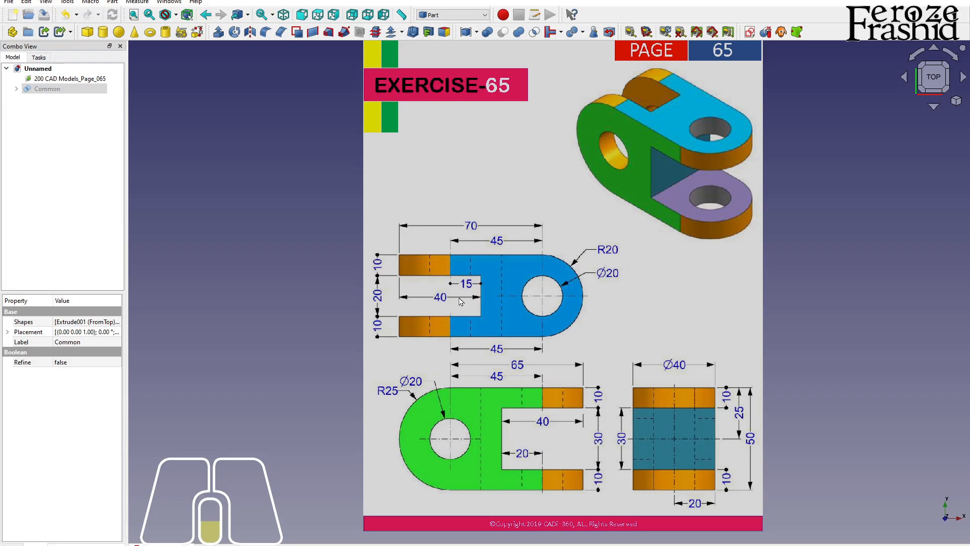
pyautogui.scroll(-1, 461, 301)
pyautogui.scroll(1, 477, 395)
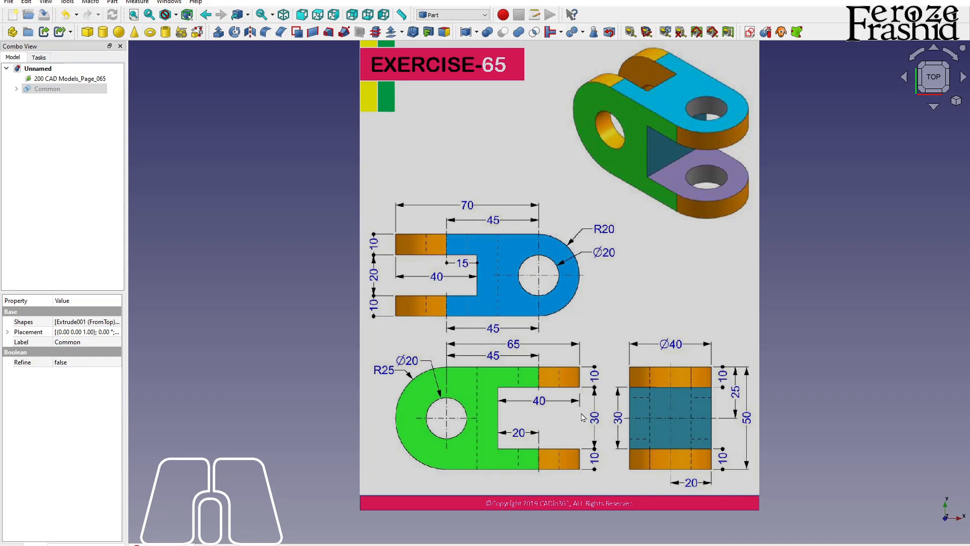
pyautogui.scroll(1, 484, 414)
pyautogui.click(86, 141)
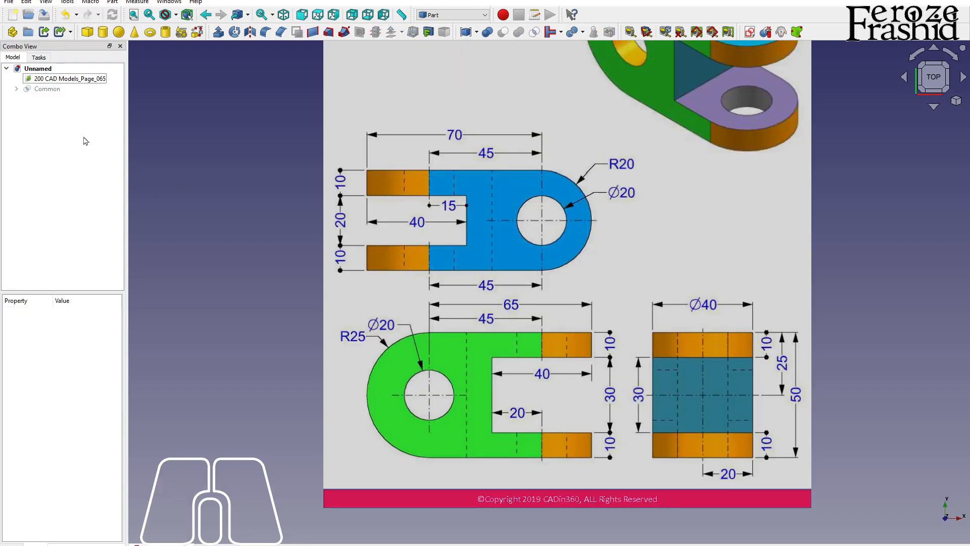
# Create a new document with the 200 CAD Models_Page_065 image and calibrate it to 70 mm along the top view's overall dimension
pyautogui.press('ctrl')
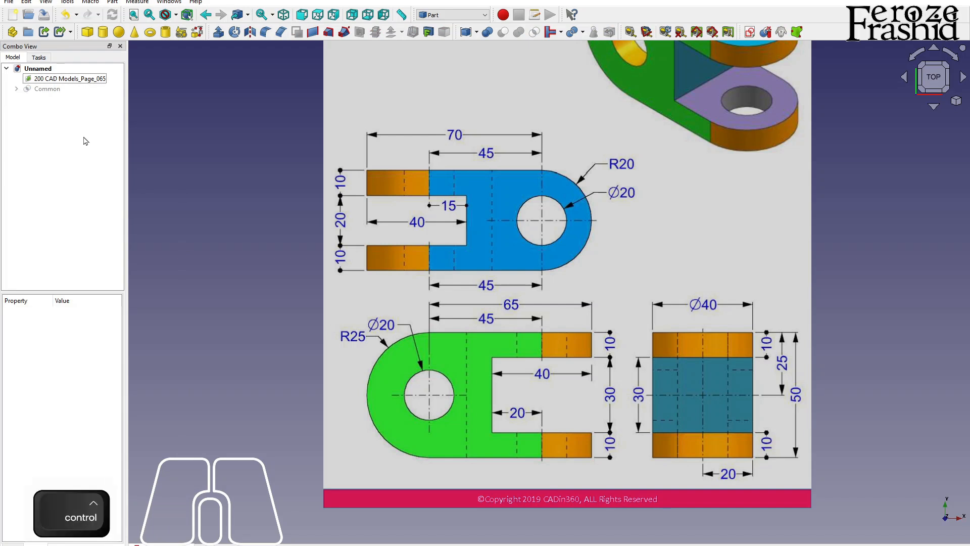
pyautogui.hotkey('ctrl', 'n')
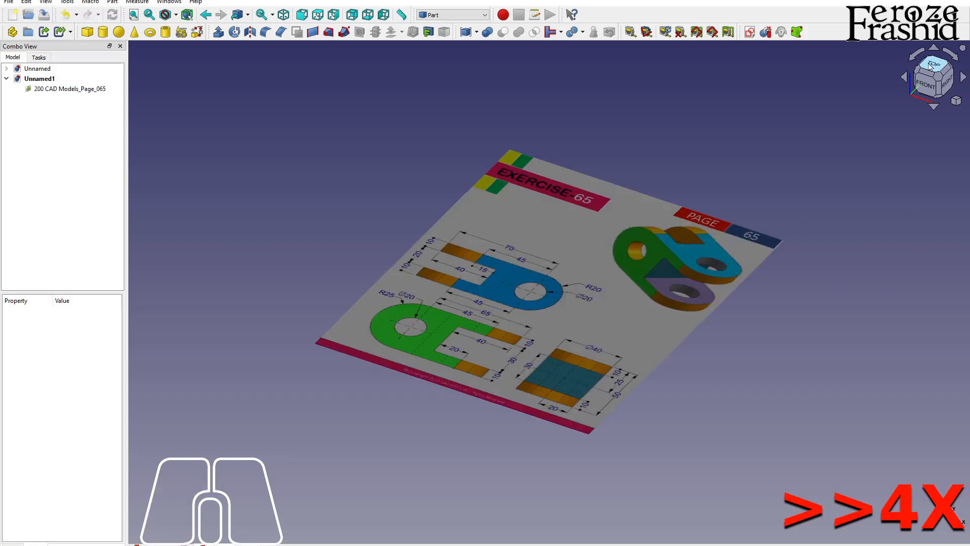
pyautogui.click(930, 64)
pyautogui.doubleClick(70, 89)
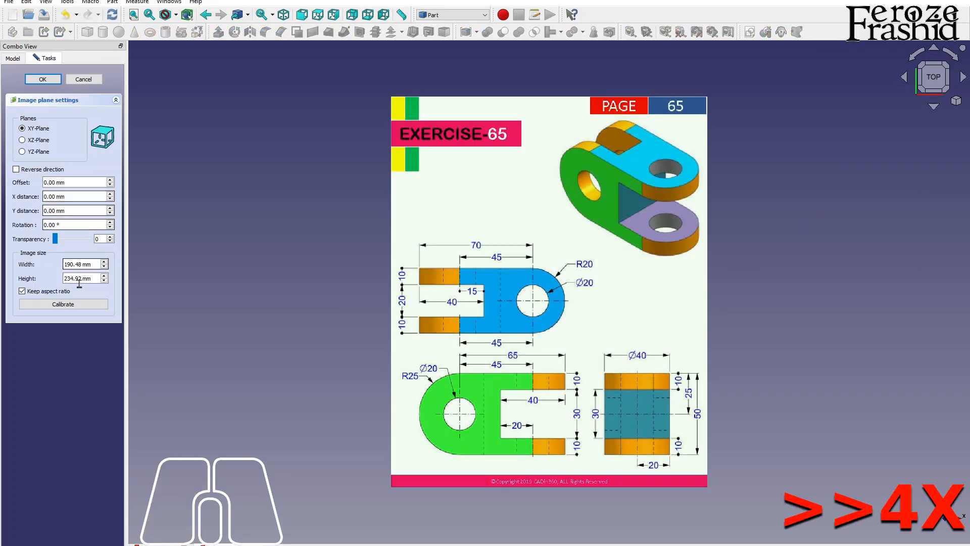
pyautogui.click(64, 306)
pyautogui.scroll(8, 469, 267)
pyautogui.click(269, 184)
pyautogui.click(728, 186)
pyautogui.write('70')
pyautogui.press('Return')
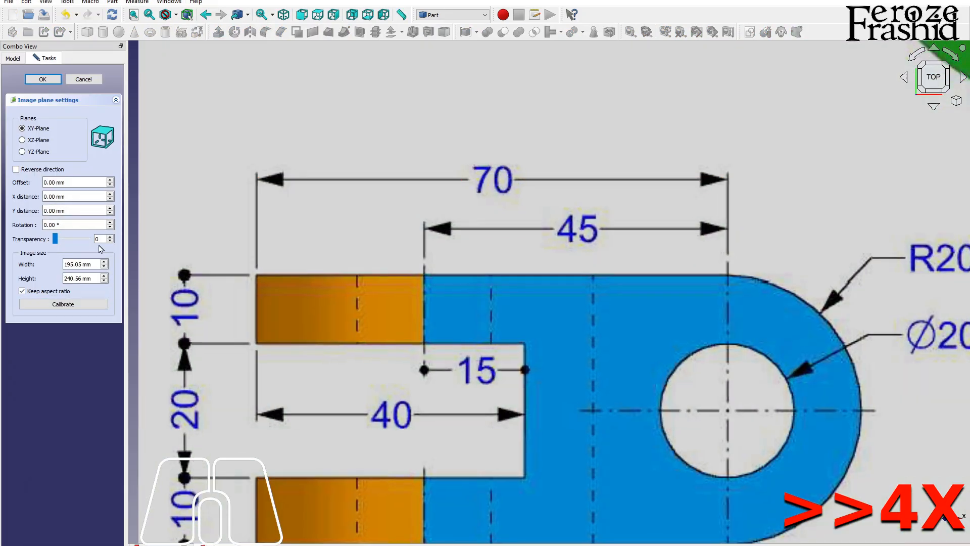
# Set the image's transparency to 50 and its orientation to the XZ-Plane, and switch to the front view
pyautogui.doubleClick(99, 240)
pyautogui.write('50')
pyautogui.click(38, 141)
pyautogui.click(43, 79)
pyautogui.press('1')
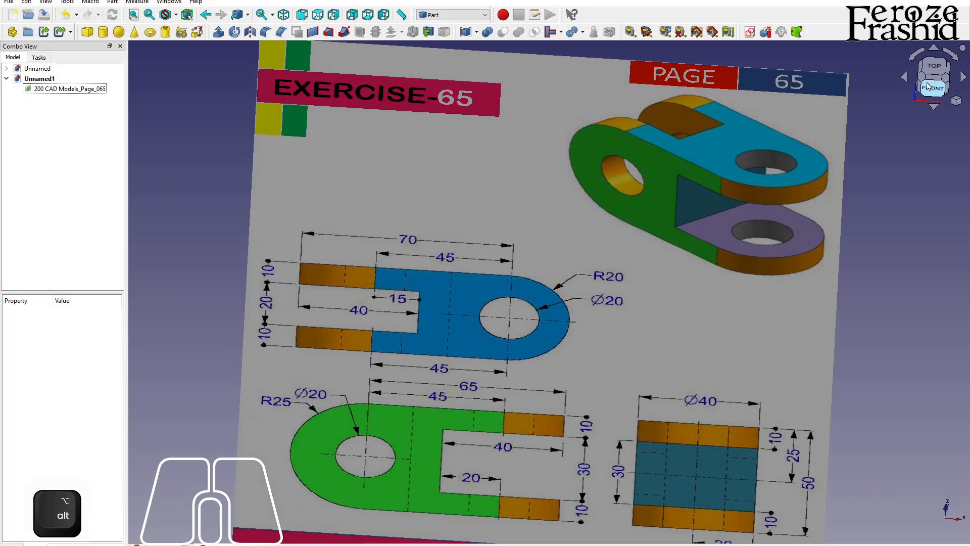
pyautogui.press('v')
pyautogui.press('f')
pyautogui.scroll(1, 542, 309)
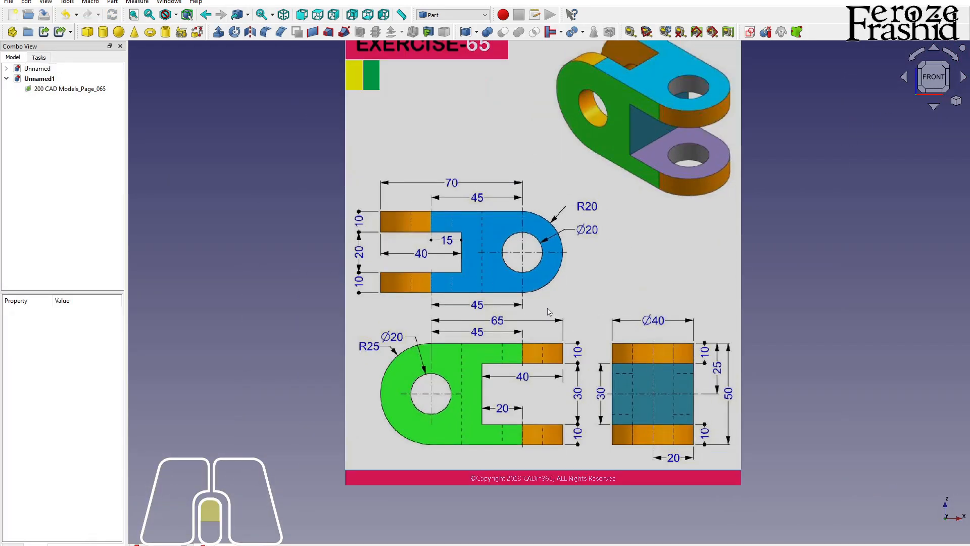
# Show the axis cross and transform the reference image upward to bring the green front view close to the origin
pyautogui.click(330, 338)
pyautogui.press('a')
pyautogui.press('c')
pyautogui.click(75, 88)
pyautogui.rightClick(95, 90)
pyautogui.click(117, 108)
pyautogui.moveTo(681, 242); pyautogui.dragTo(757, 242)
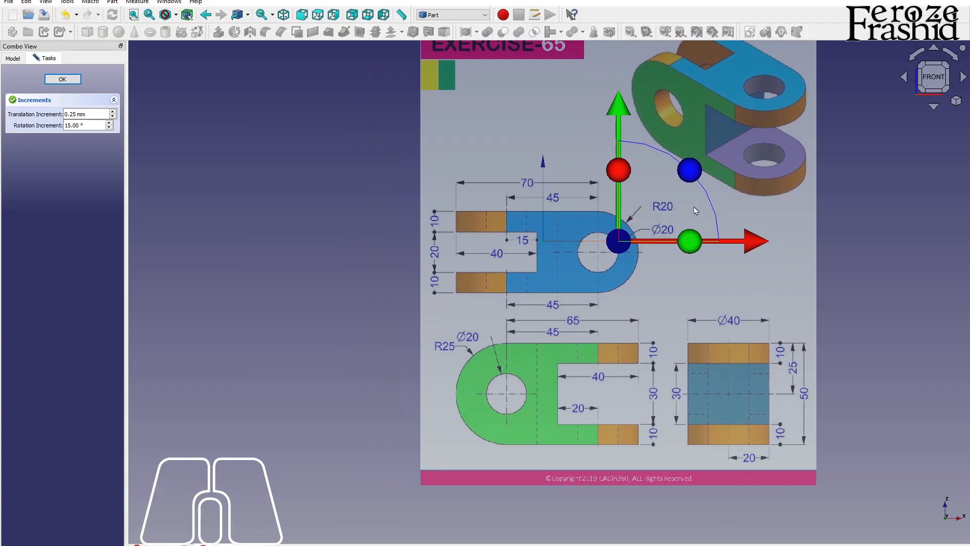
pyautogui.moveTo(622, 114); pyautogui.dragTo(618, 15)
pyautogui.scroll(-3, 505, 391)
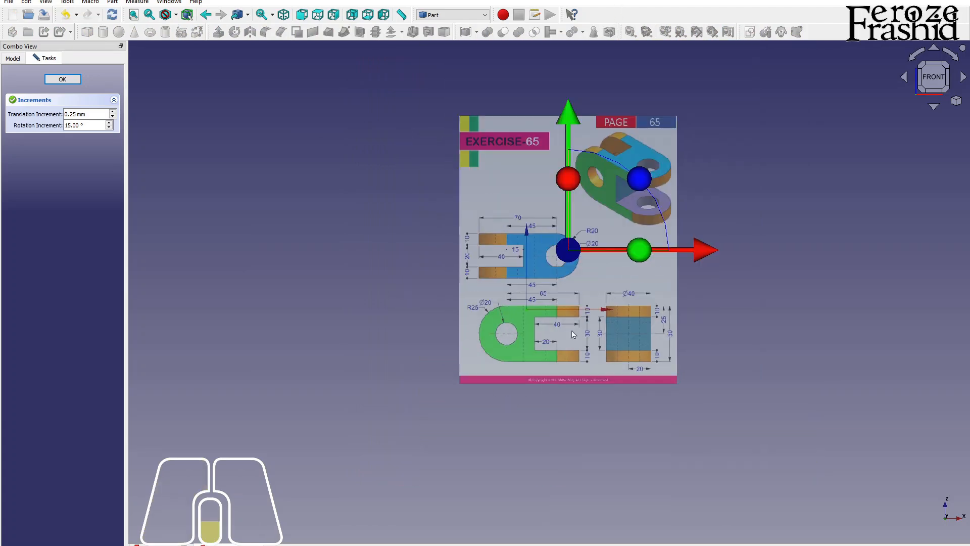
pyautogui.scroll(3, 581, 169)
# Fine-tune the image's position so the green front view's horizontal centreline lies on the X axis, and finish the transform
pyautogui.moveTo(555, 182); pyautogui.dragTo(558, 162)
pyautogui.moveTo(565, 129); pyautogui.dragTo(566, 142)
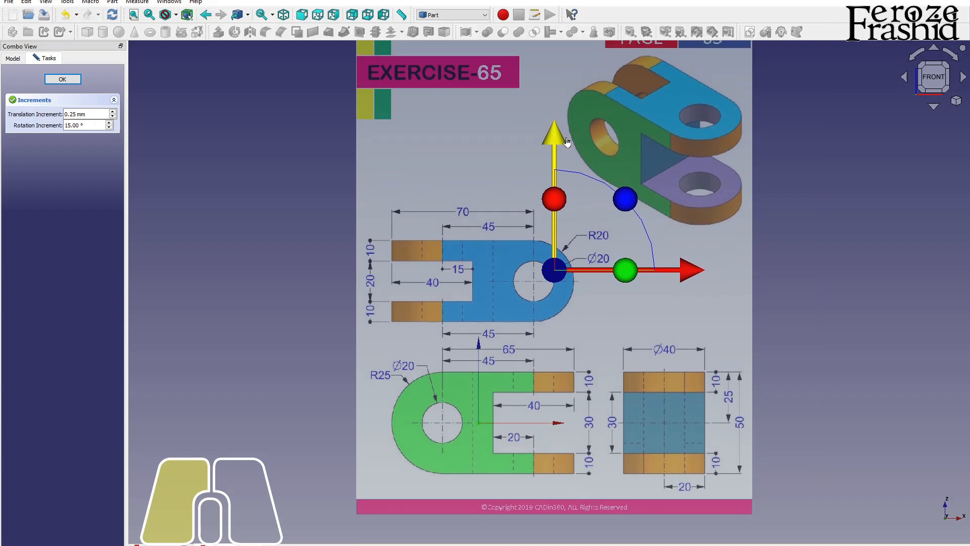
pyautogui.moveTo(567, 141); pyautogui.dragTo(567, 143)
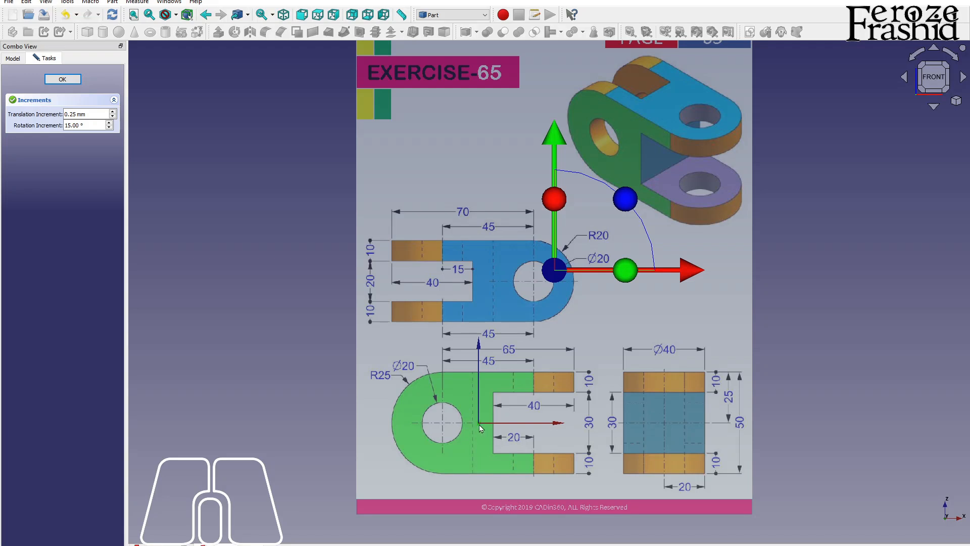
pyautogui.moveTo(689, 277); pyautogui.dragTo(692, 277)
pyautogui.moveTo(556, 140); pyautogui.dragTo(555, 140)
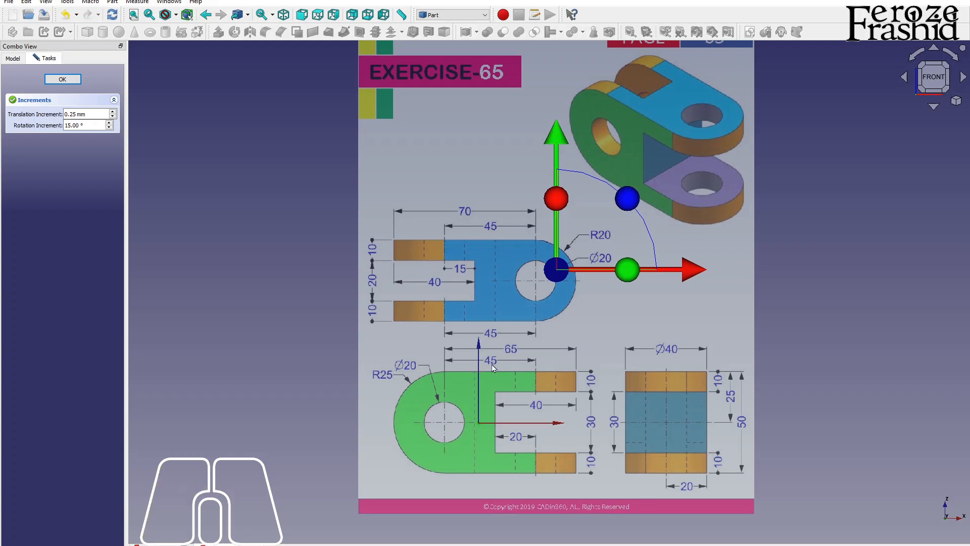
pyautogui.click(62, 79)
# Hide the axis cross and create a new sketch on the XZ-Plane with a 0 mm offset
pyautogui.scroll(2, 448, 439)
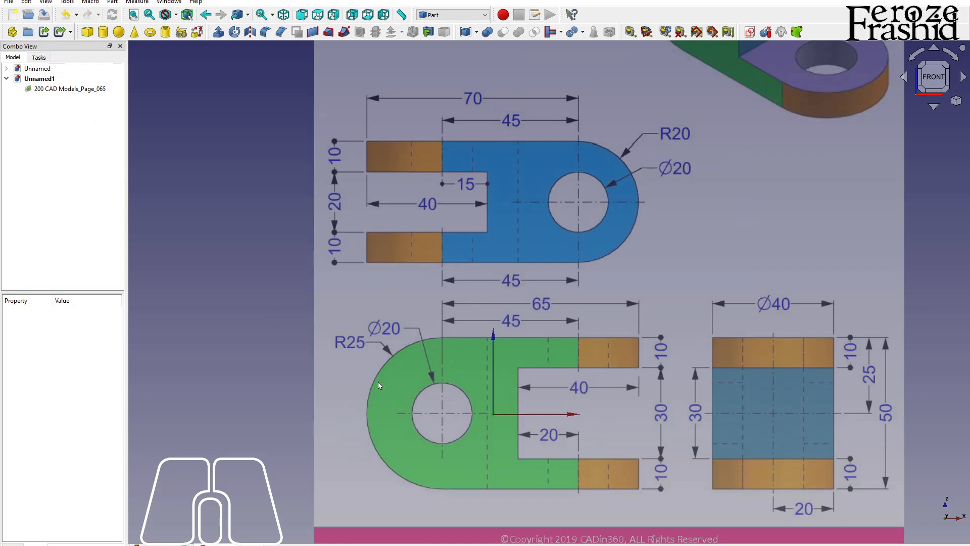
pyautogui.press('a')
pyautogui.press('c')
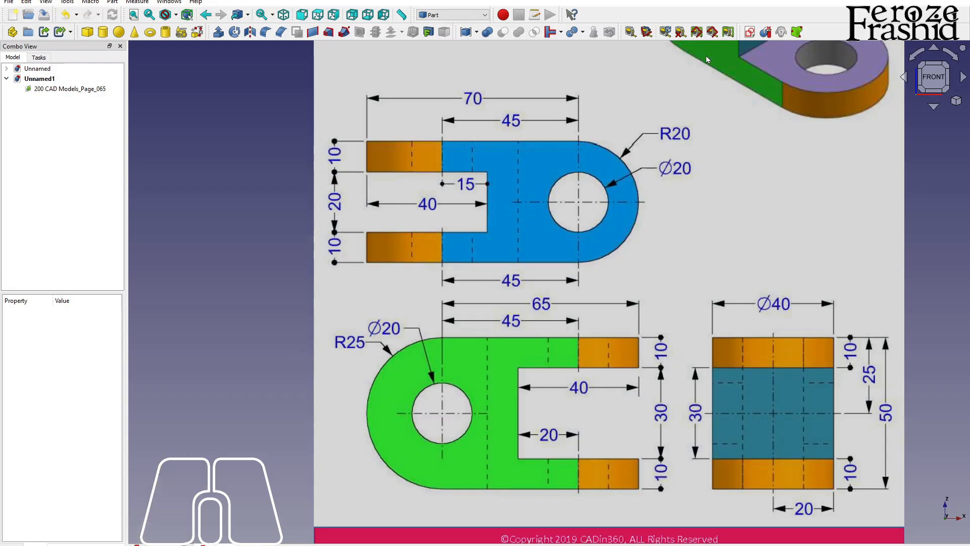
pyautogui.click(750, 33)
pyautogui.click(459, 270)
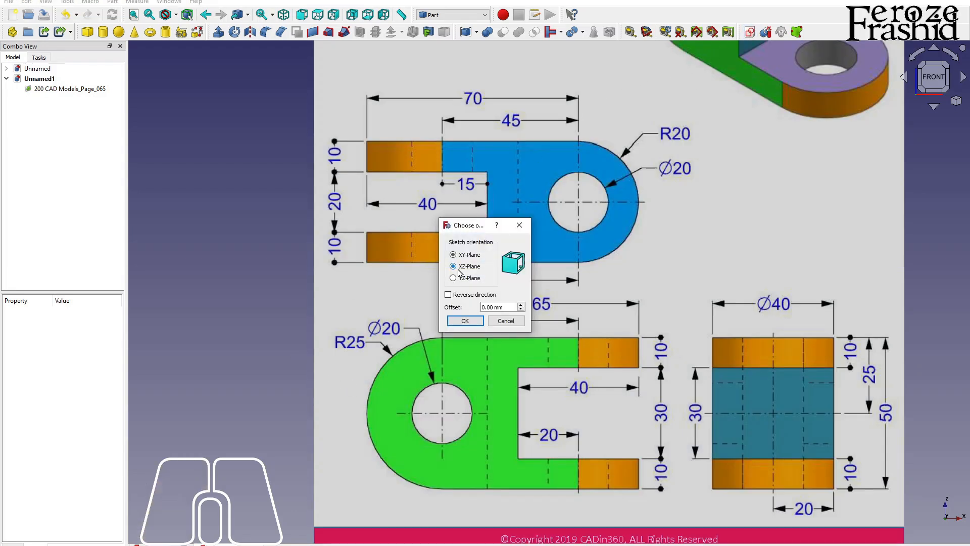
pyautogui.click(465, 320)
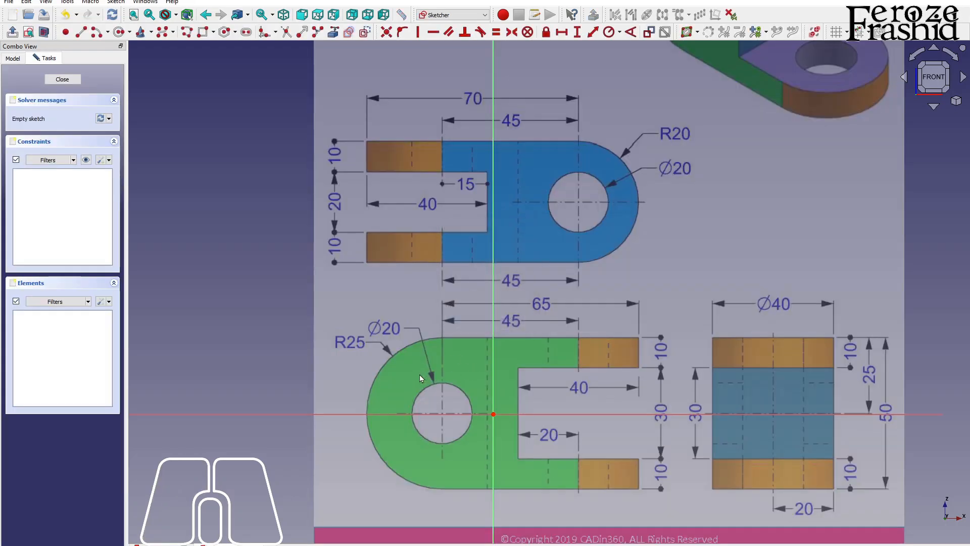
# Trace the green front view's rounded end as a closed polyline from the origin, with about 17 mm horizontal edges and a tangent arc of about 25 mm radius
pyautogui.click(170, 34)
pyautogui.click(493, 413)
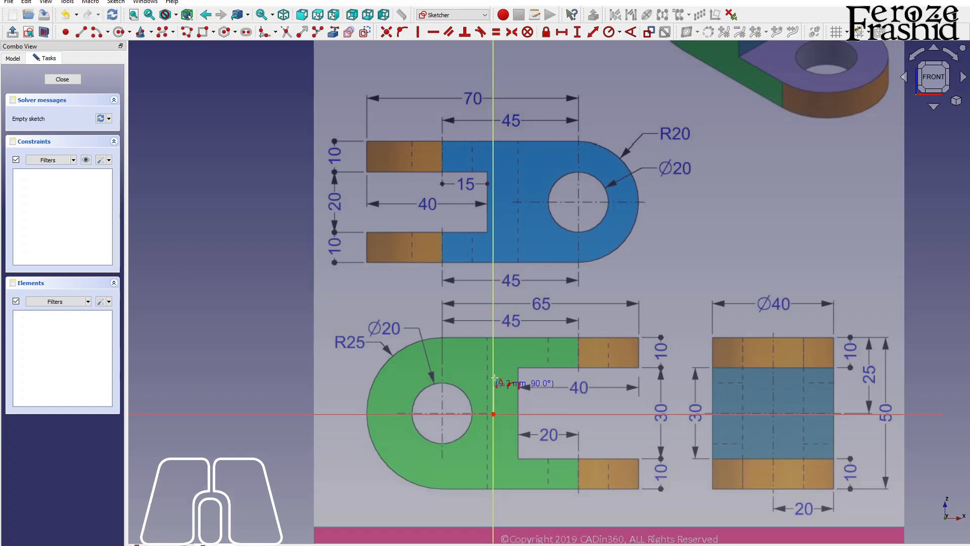
pyautogui.click(493, 337)
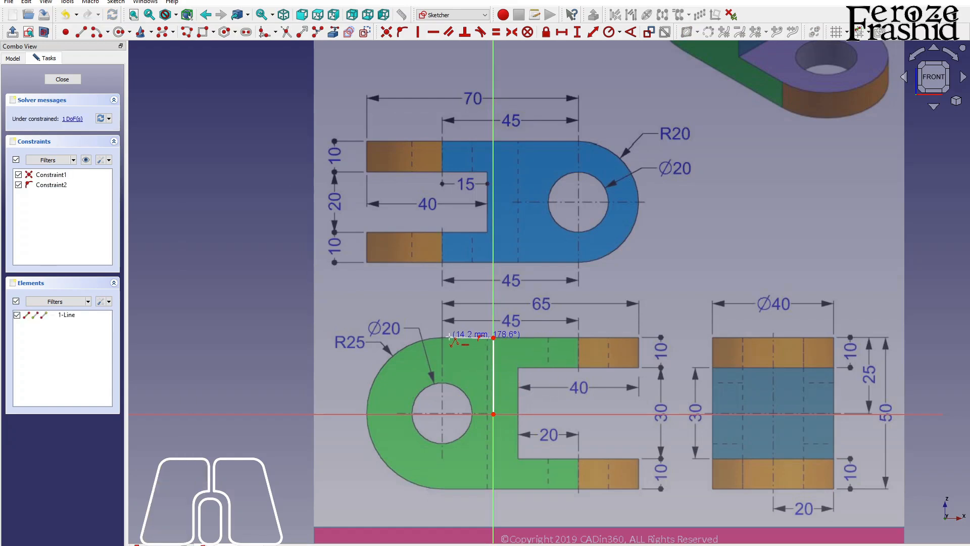
pyautogui.click(443, 338)
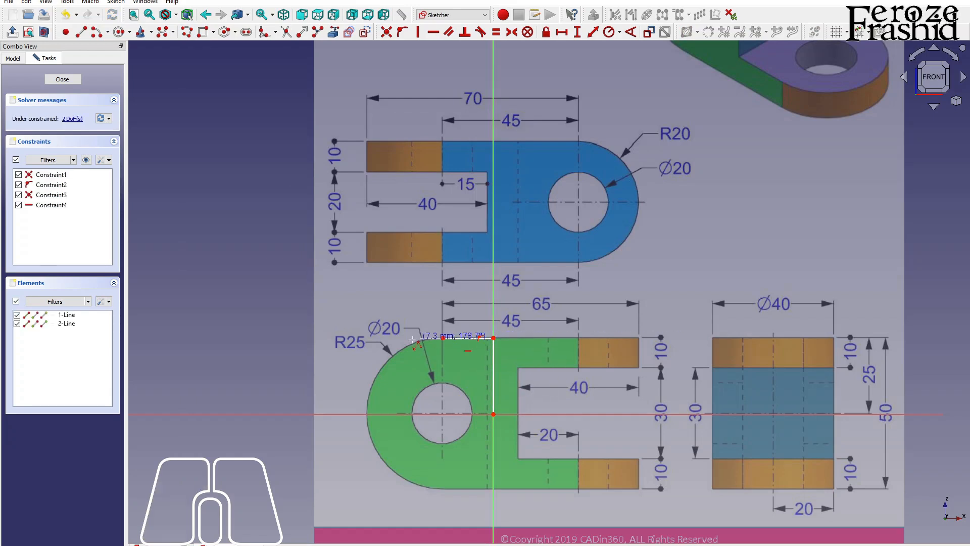
pyautogui.press('m')
pyautogui.click(443, 490)
pyautogui.click(493, 489)
pyautogui.click(494, 414)
pyautogui.rightClick(526, 427)
# Draw the hole circle centred on the arc's centre and constrain its radius to 10 mm
pyautogui.click(119, 32)
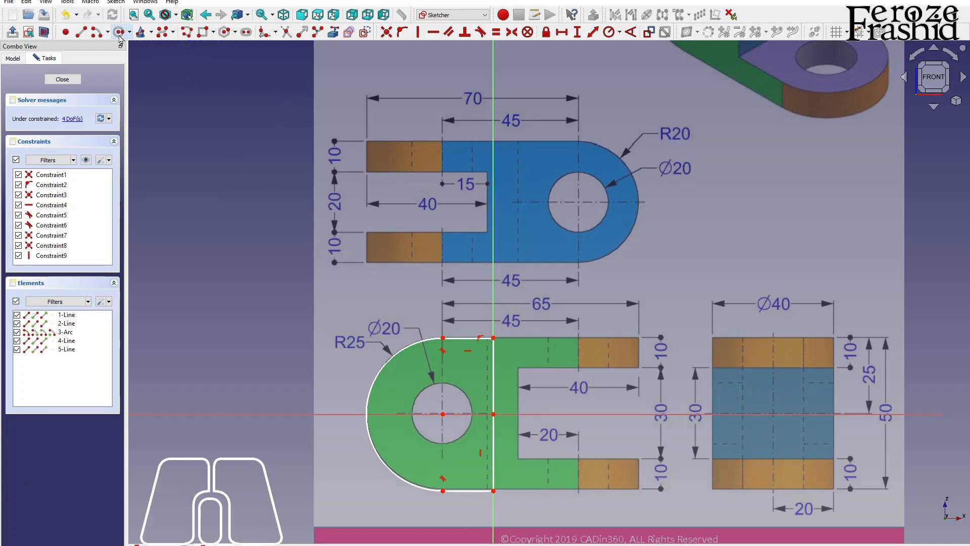
pyautogui.click(443, 414)
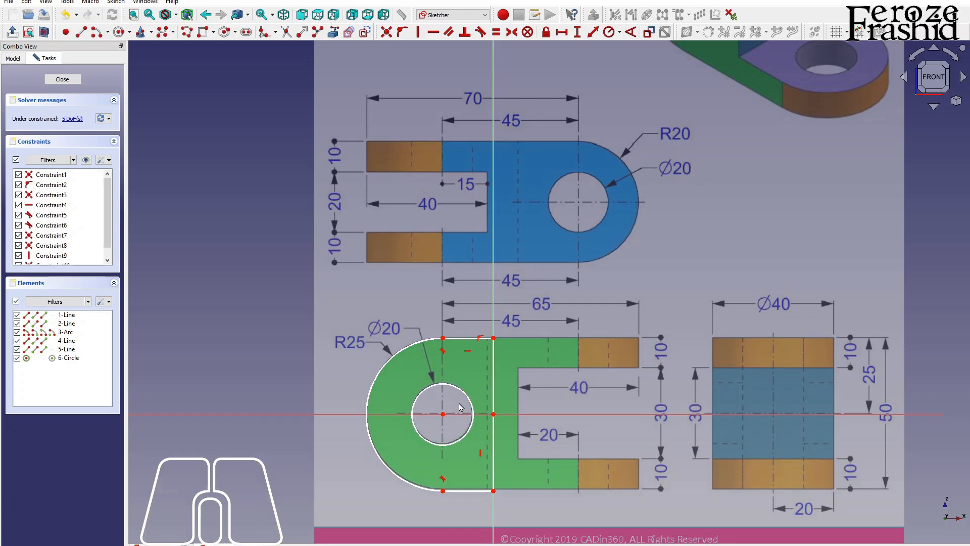
pyautogui.click(465, 394)
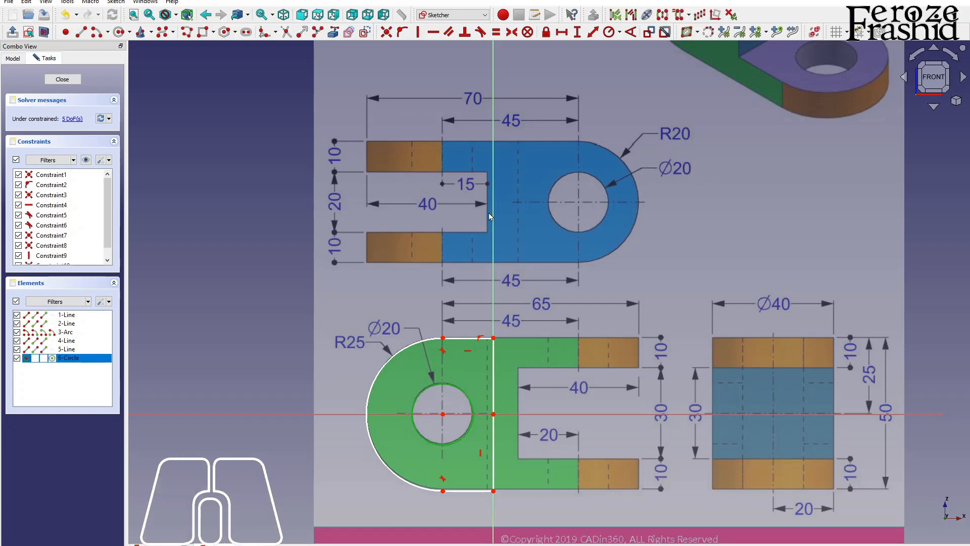
pyautogui.click(609, 32)
pyautogui.write('10')
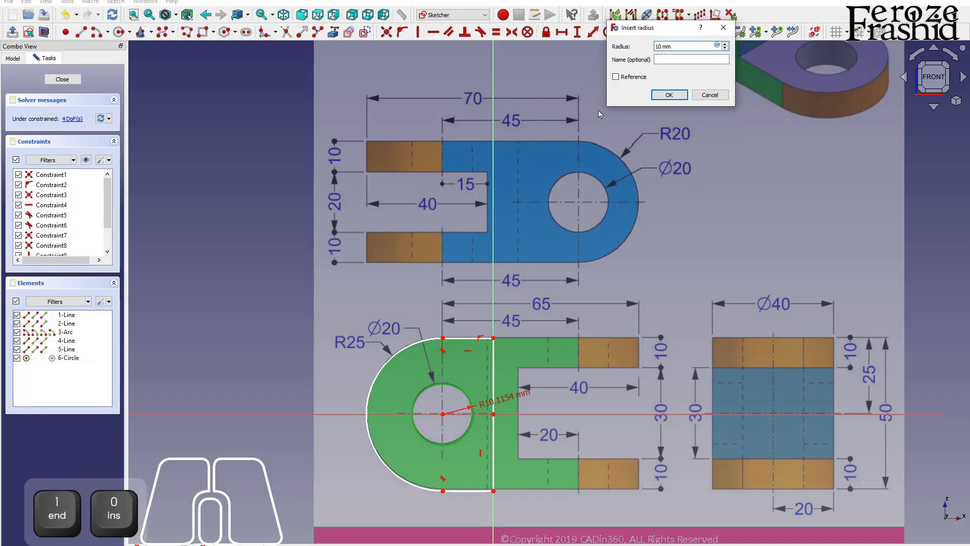
pyautogui.press('Return')
# Constrain the profile's outer arc to a radius of 25 mm
pyautogui.click(422, 346)
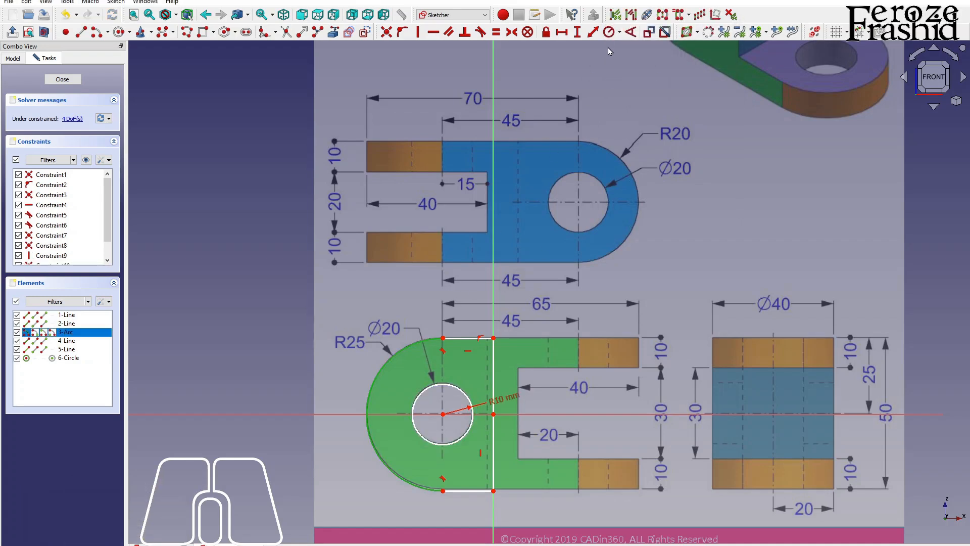
pyautogui.click(608, 31)
pyautogui.write('25')
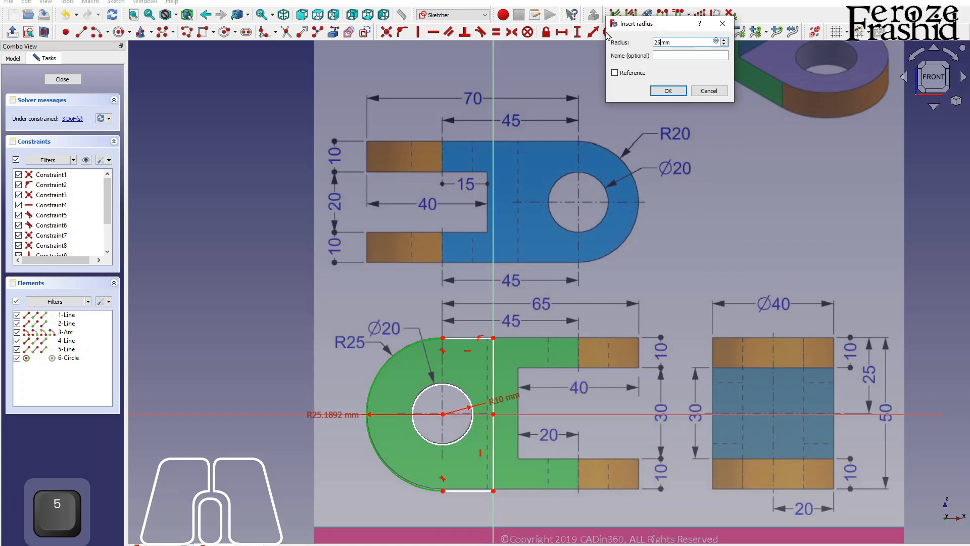
pyautogui.press('Return')
# Constrain the profile's upper horizontal line to a horizontal distance of 15 mm and make the lower line horizontal
pyautogui.click(467, 339)
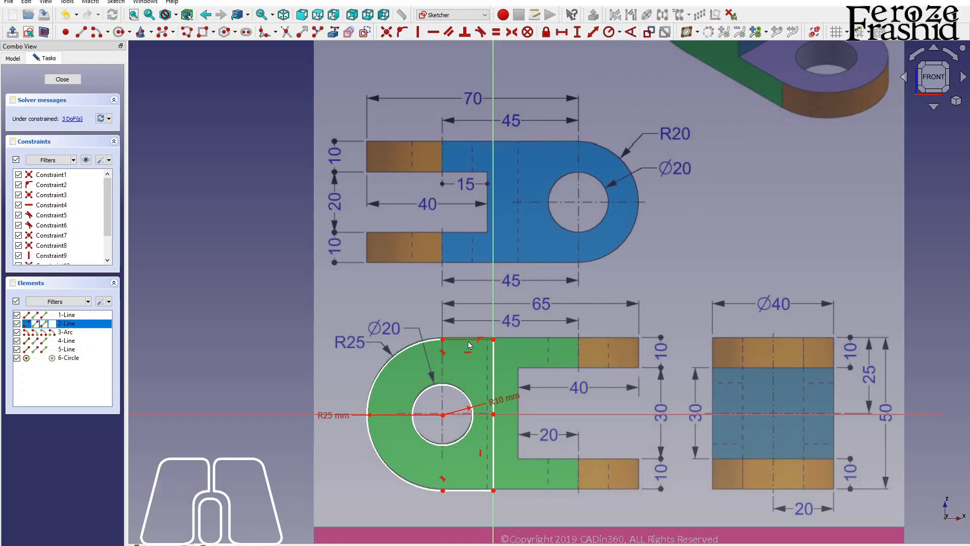
pyautogui.click(564, 35)
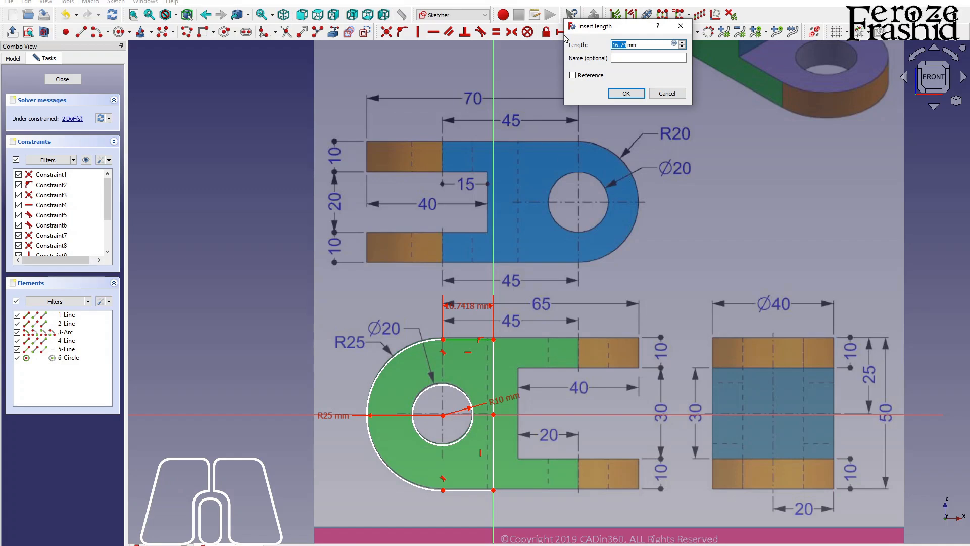
pyautogui.write('15')
pyautogui.press('Return')
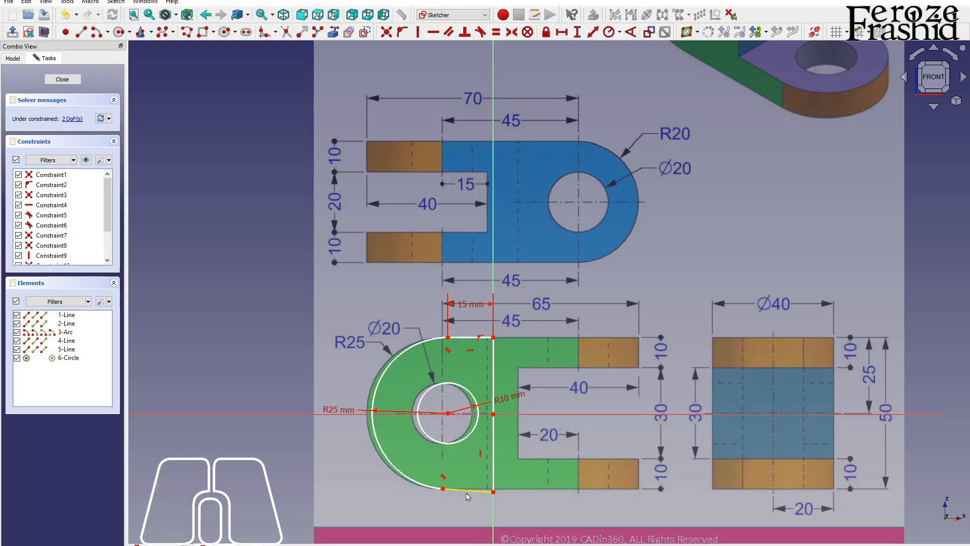
pyautogui.click(467, 490)
pyautogui.click(433, 32)
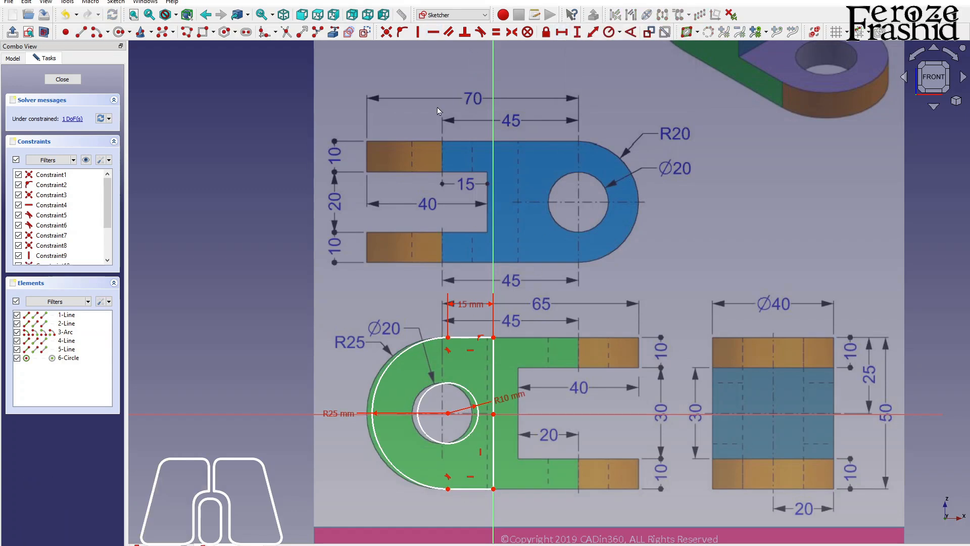
# Try to make the two vertical segments on the vertical axis equal in length, and undo the constraint
pyautogui.click(468, 489)
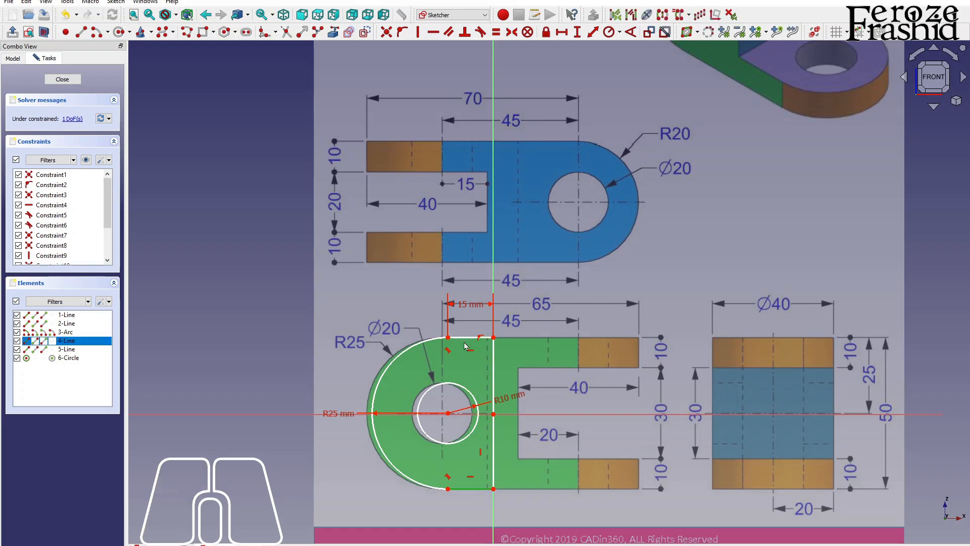
pyautogui.moveTo(377, 386)
pyautogui.mouseDown()
pyautogui.moveTo(379, 396)
pyautogui.moveTo(378, 387)
pyautogui.mouseUp()
pyautogui.click(492, 390)
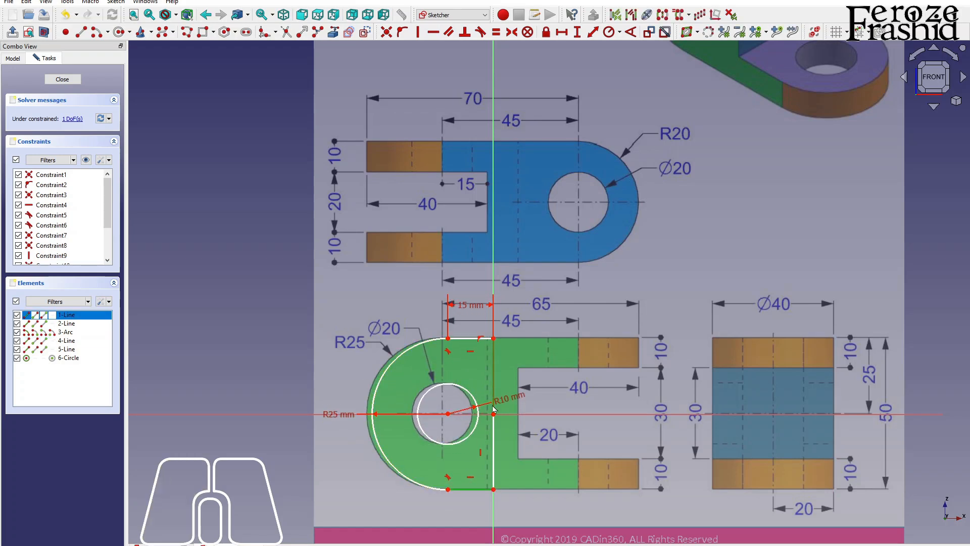
pyautogui.click(493, 439)
pyautogui.click(495, 32)
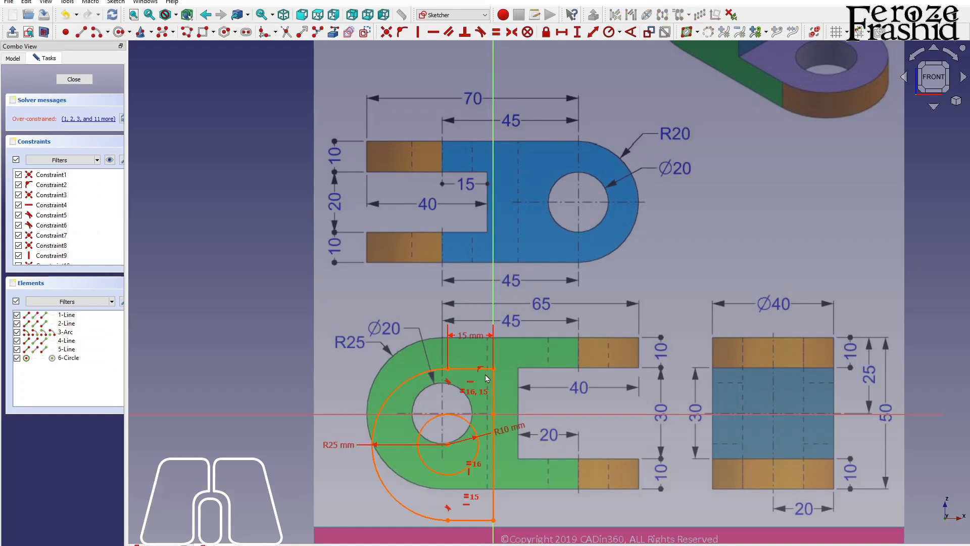
pyautogui.hotkey('ctrl', 'z')
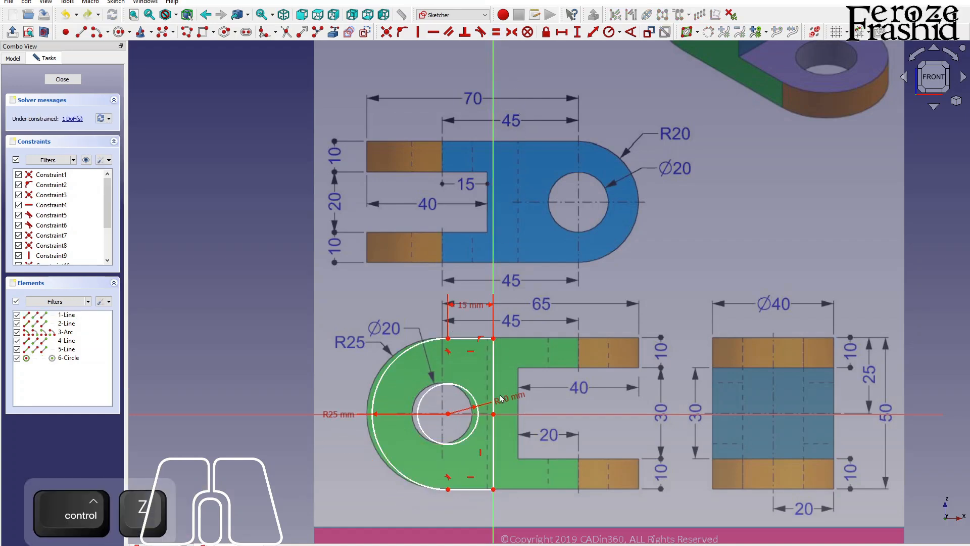
# Test the profile's remaining vertical freedom and constrain the arc's centre point onto the horizontal axis
pyautogui.click(500, 443)
pyautogui.moveTo(501, 443); pyautogui.dragTo(502, 429)
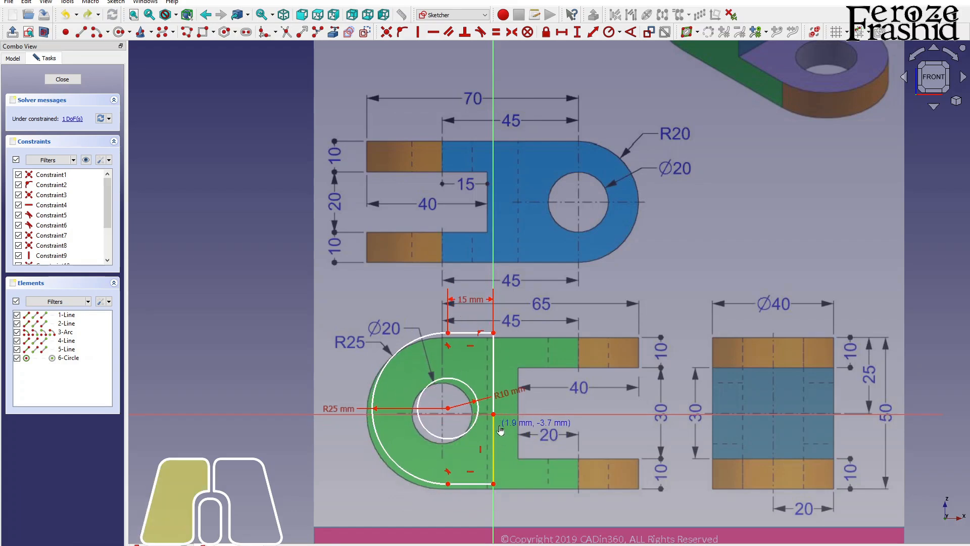
pyautogui.moveTo(449, 413); pyautogui.dragTo(449, 415)
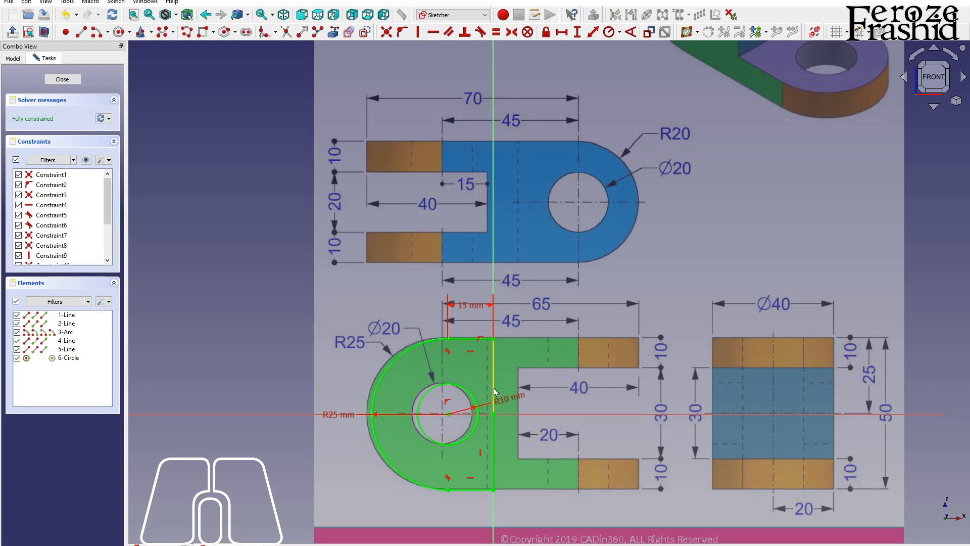
# Set the upper line's horizontal dimension to 16 mm
pyautogui.doubleClick(482, 307)
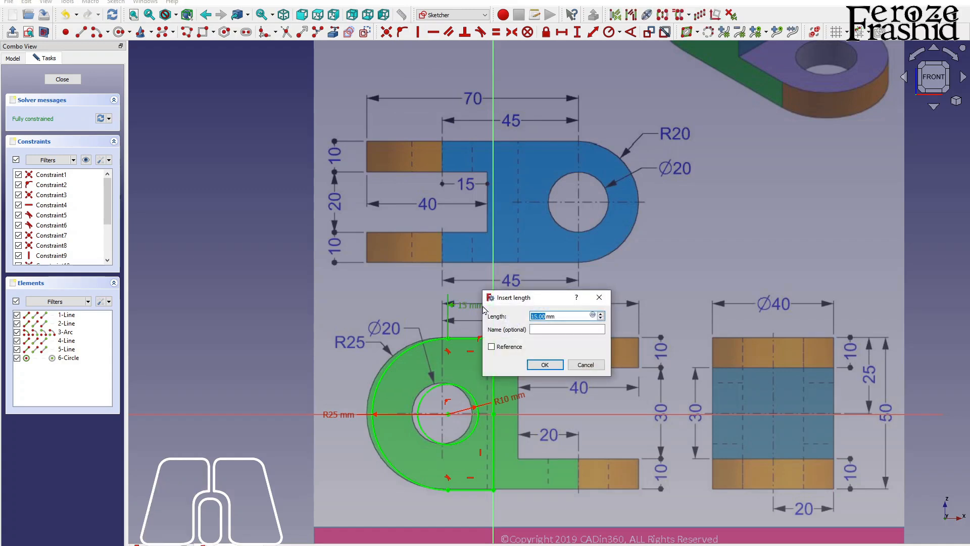
pyautogui.write('16')
pyautogui.press('Return')
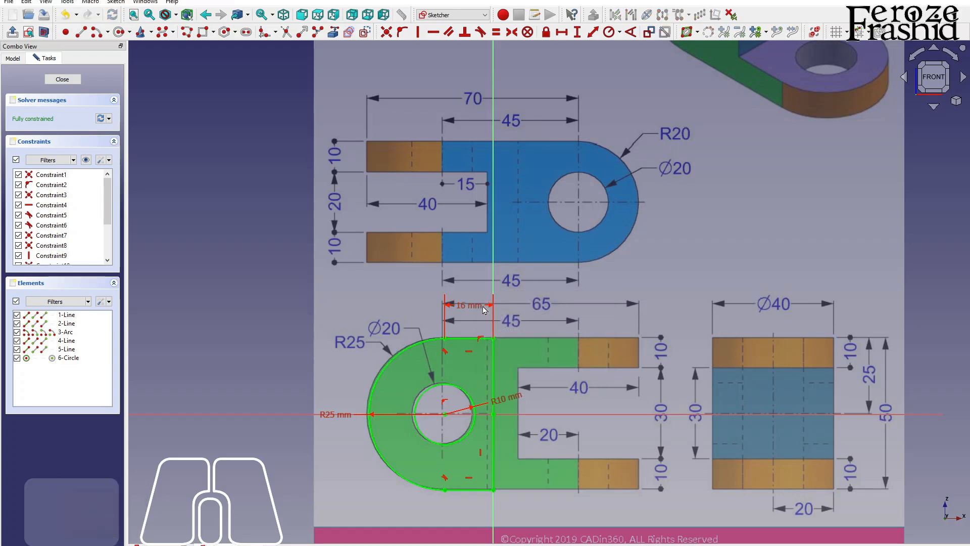
# Set the upper line's horizontal dimension to 17 mm to match the drawing's hole centre, and close the sketch
pyautogui.doubleClick(479, 307)
pyautogui.write('17mm')
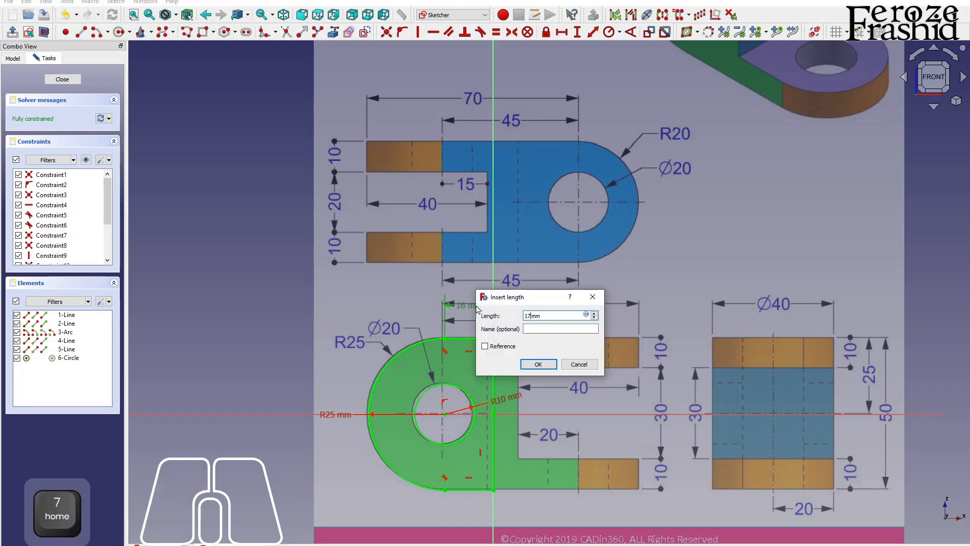
pyautogui.press('Return')
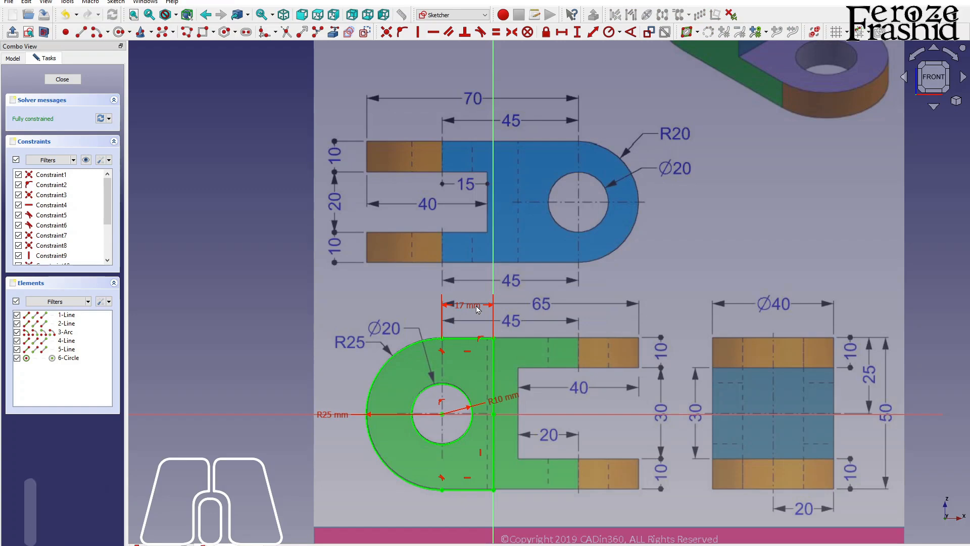
pyautogui.click(53, 79)
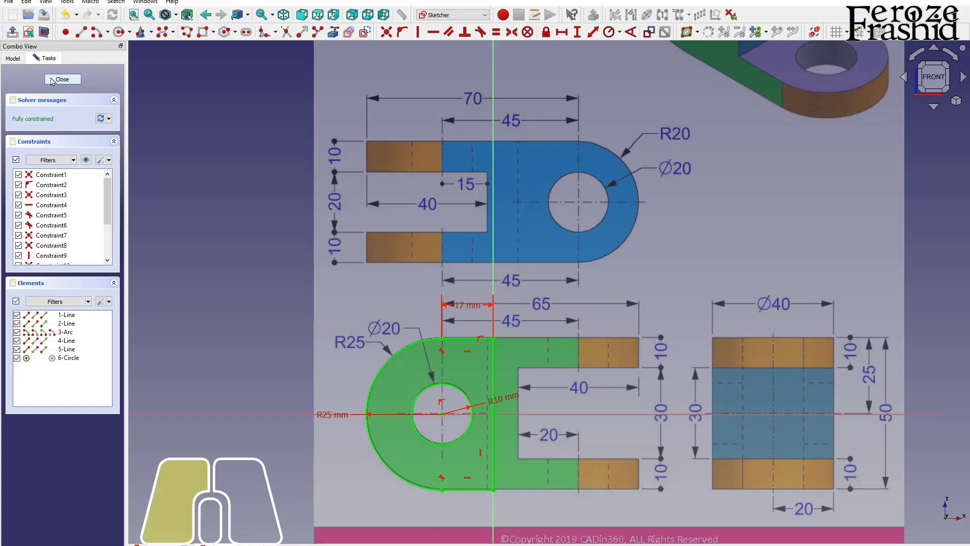
# Extrude the front profile sketch 40 mm along its normal as a solid
pyautogui.keyDown('alt'); pyautogui.moveTo(623, 354); pyautogui.dragTo(534, 383); pyautogui.keyUp('alt')
pyautogui.moveTo(466, 346)
pyautogui.keyDown('alt'); pyautogui.mouseDown()
pyautogui.moveTo(633, 349)
pyautogui.moveTo(541, 317)
pyautogui.moveTo(493, 335)
pyautogui.moveTo(487, 352)
pyautogui.mouseUp(); pyautogui.keyUp('alt')
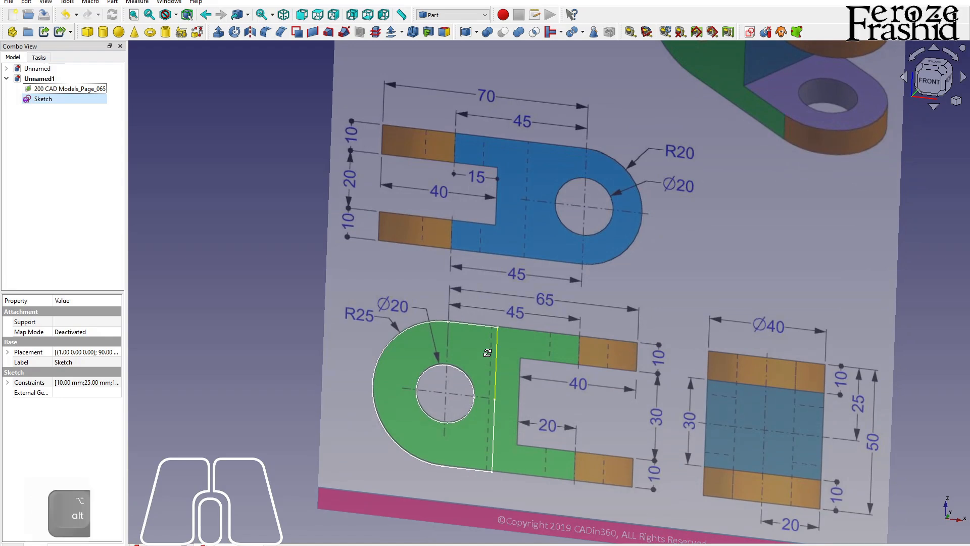
pyautogui.keyDown('alt'); pyautogui.moveTo(487, 352); pyautogui.dragTo(487, 345); pyautogui.keyUp('alt')
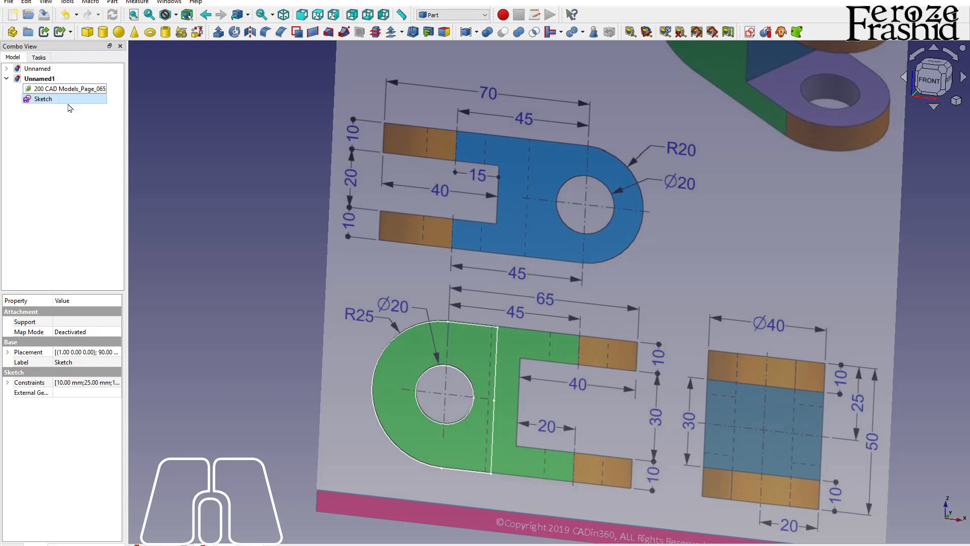
pyautogui.click(121, 89)
pyautogui.click(91, 99)
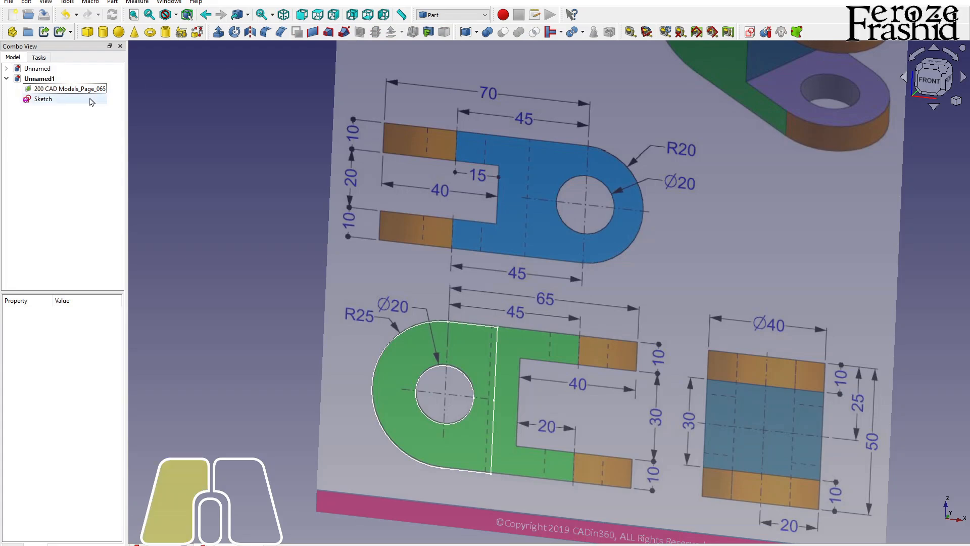
pyautogui.click(218, 32)
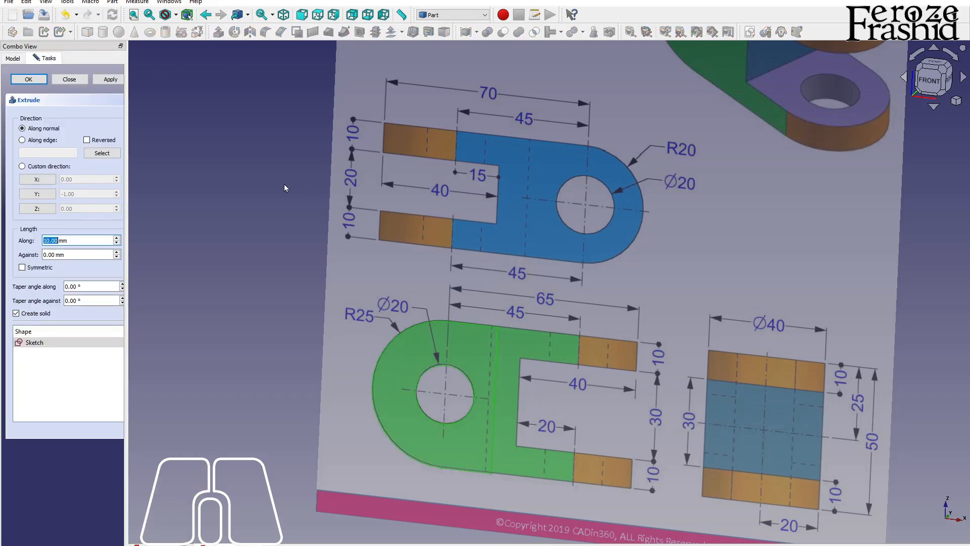
pyautogui.write('40')
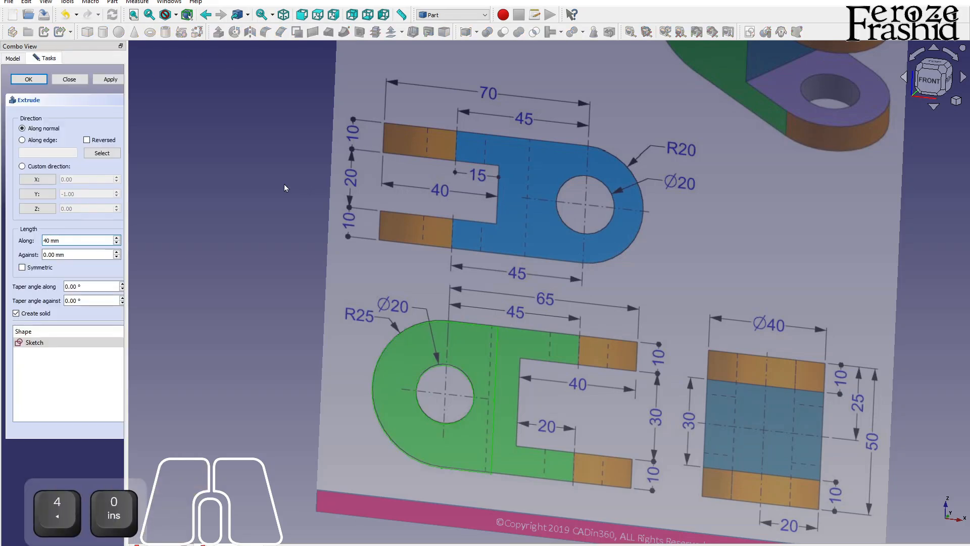
pyautogui.press('Return')
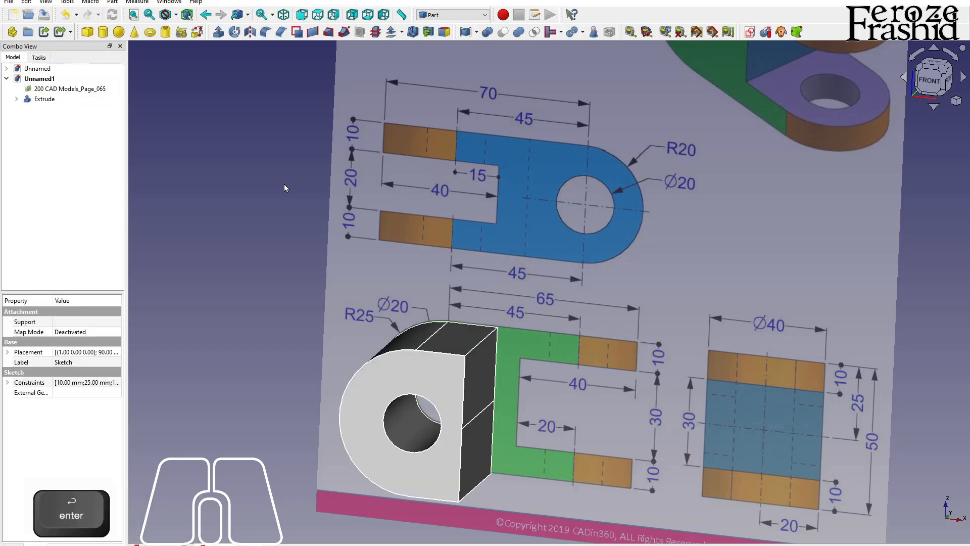
# Set the extrusion's Symmetric property to true so it extends equally on both sides of the sketch plane
pyautogui.click(44, 99)
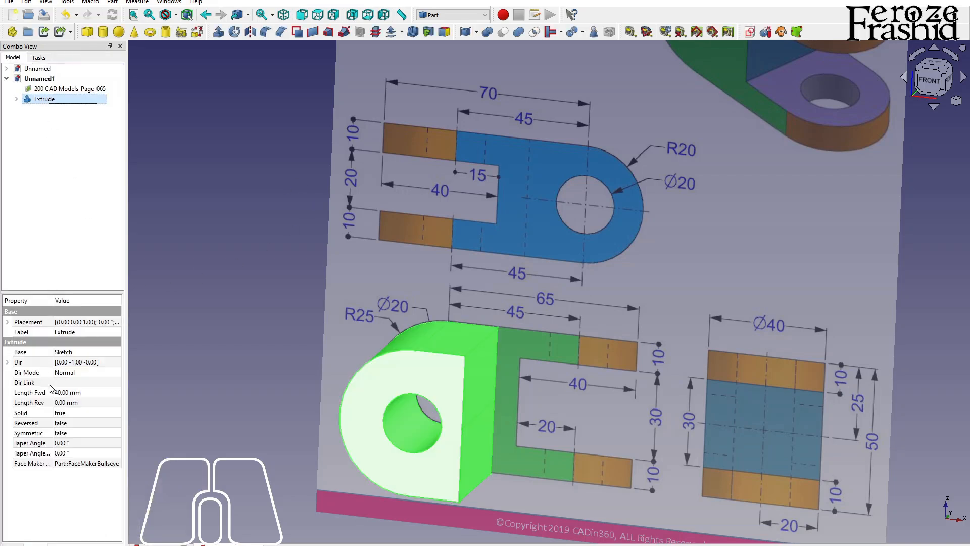
pyautogui.click(72, 434)
pyautogui.click(72, 434)
pyautogui.click(60, 443)
pyautogui.click(222, 436)
# Switch to the top view and open the plane selection for a new sketch, cancelling it without creating a sketch
pyautogui.moveTo(411, 359)
pyautogui.keyDown('alt'); pyautogui.mouseDown(button='middle')
pyautogui.moveTo(425, 376)
pyautogui.moveTo(434, 449)
pyautogui.moveTo(581, 316)
pyautogui.mouseUp(button='middle'); pyautogui.keyUp('alt')
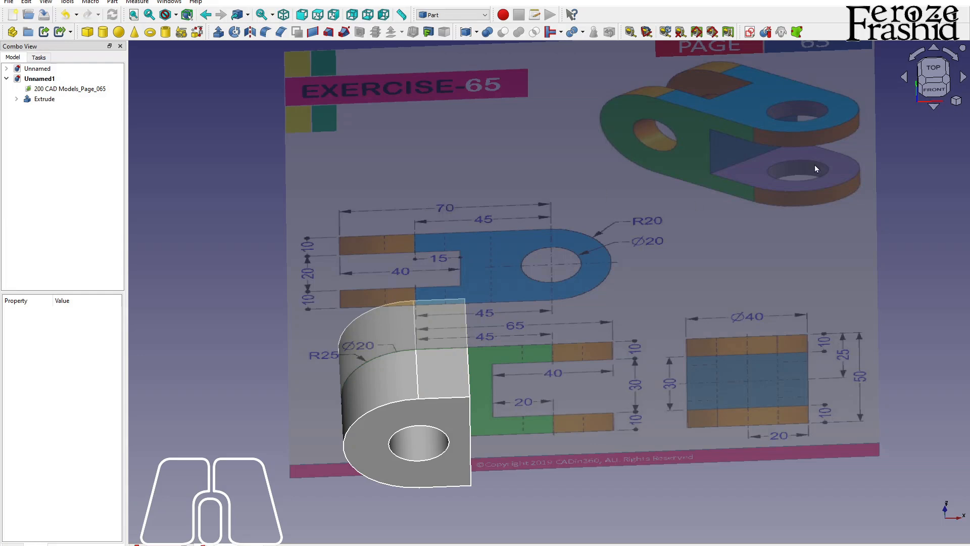
pyautogui.press('2')
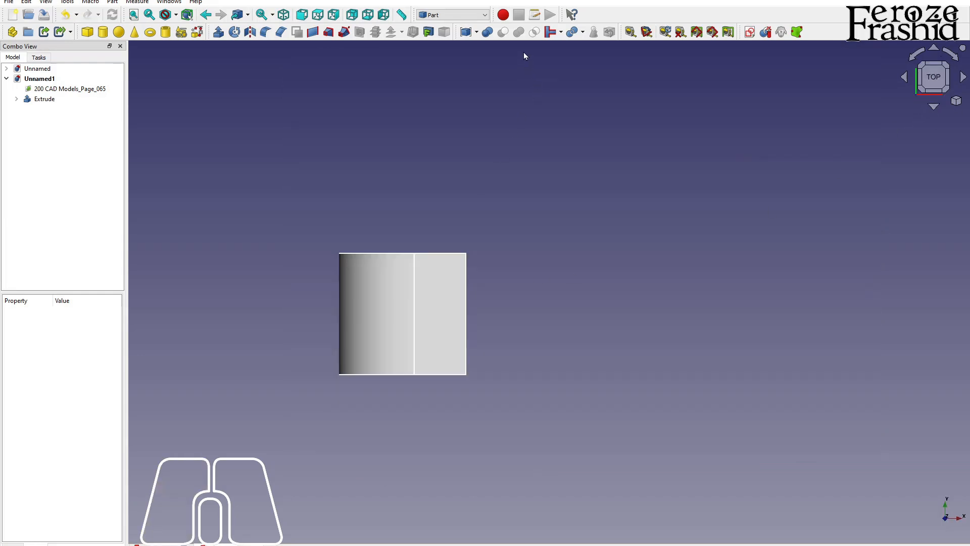
pyautogui.click(749, 32)
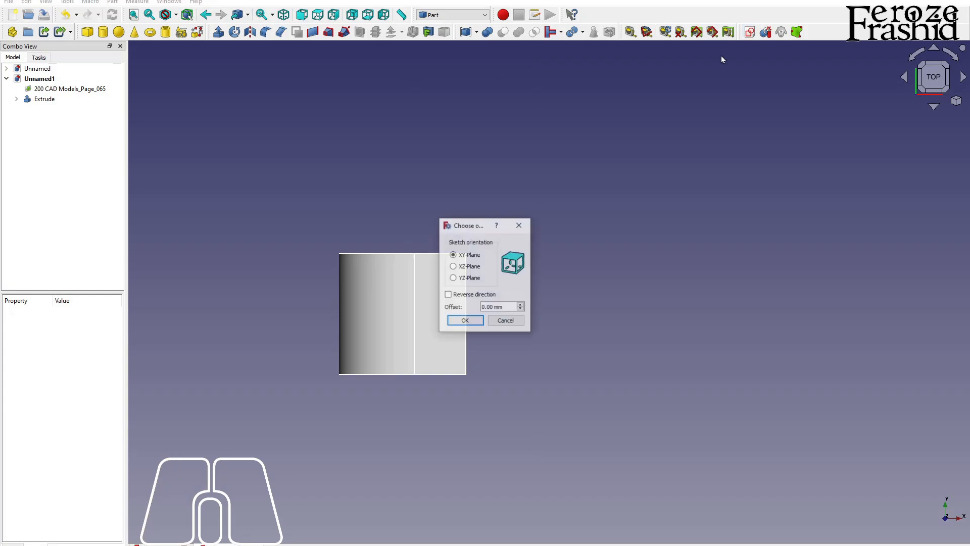
pyautogui.click(505, 320)
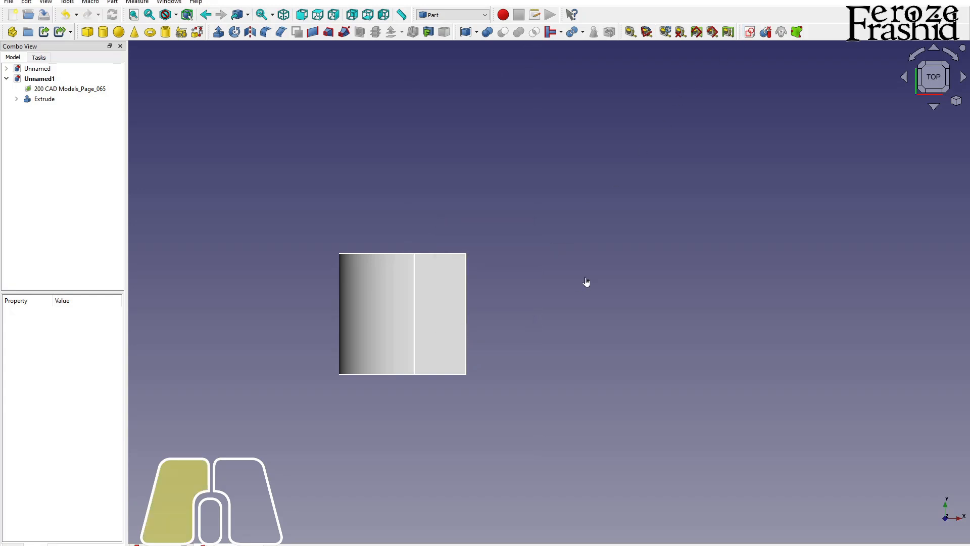
# Create a box solid 50 mm long, 20 mm wide and 100 mm high as the slot-cutting block
pyautogui.click(87, 32)
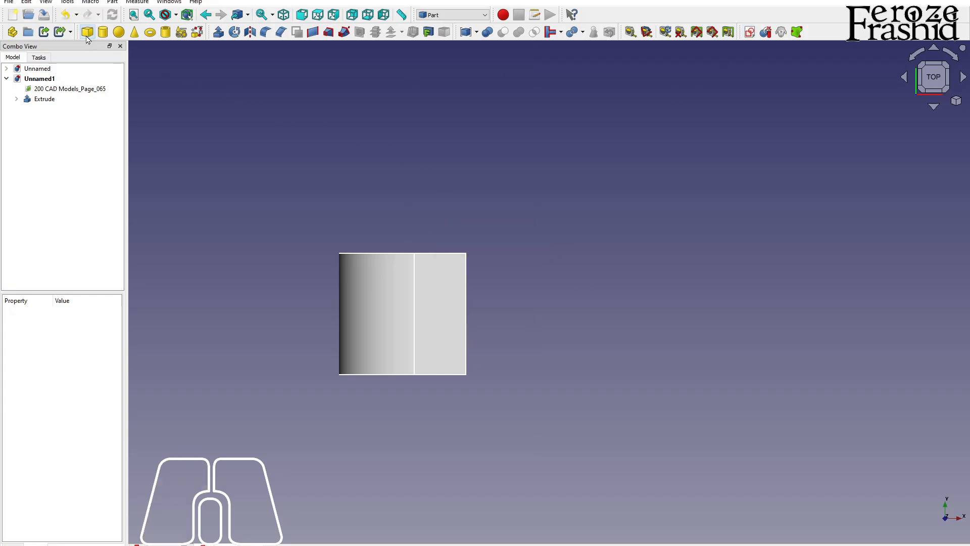
pyautogui.click(43, 109)
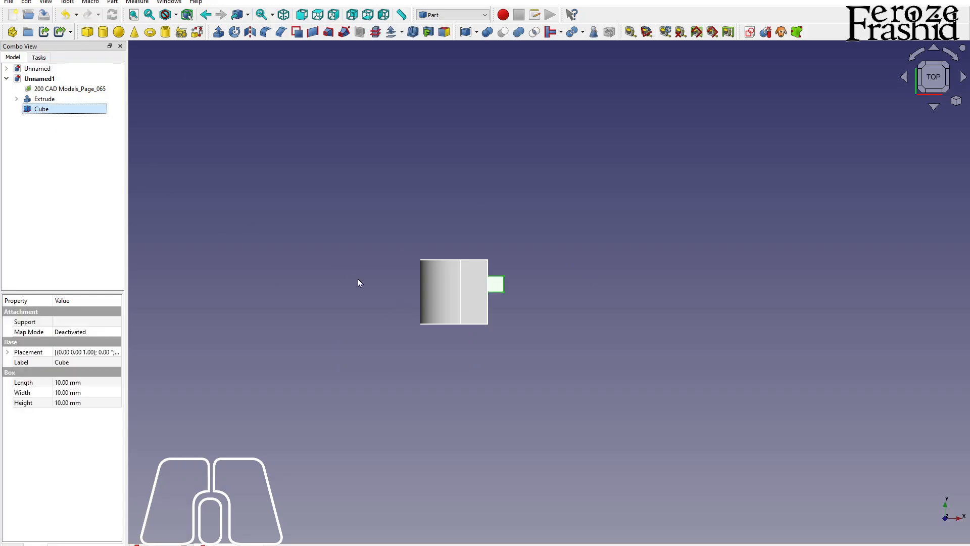
pyautogui.scroll(1, 386, 279)
pyautogui.click(71, 383)
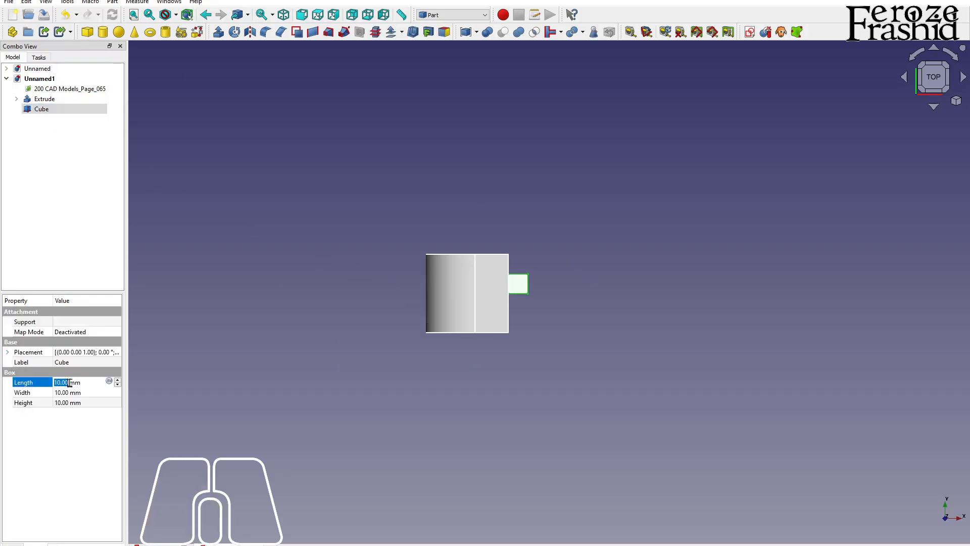
pyautogui.write('50')
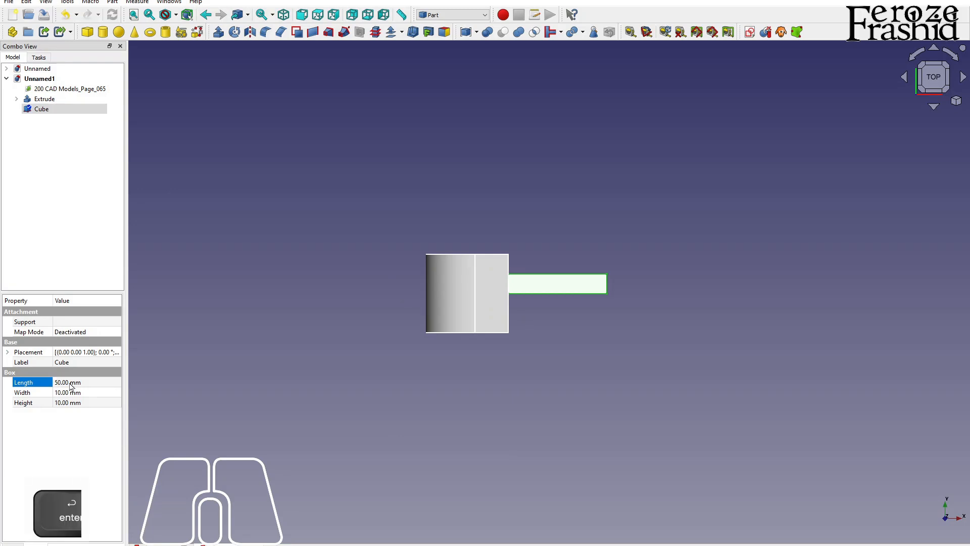
pyautogui.press('Return')
pyautogui.click(63, 393)
pyautogui.write('20')
pyautogui.press('Return')
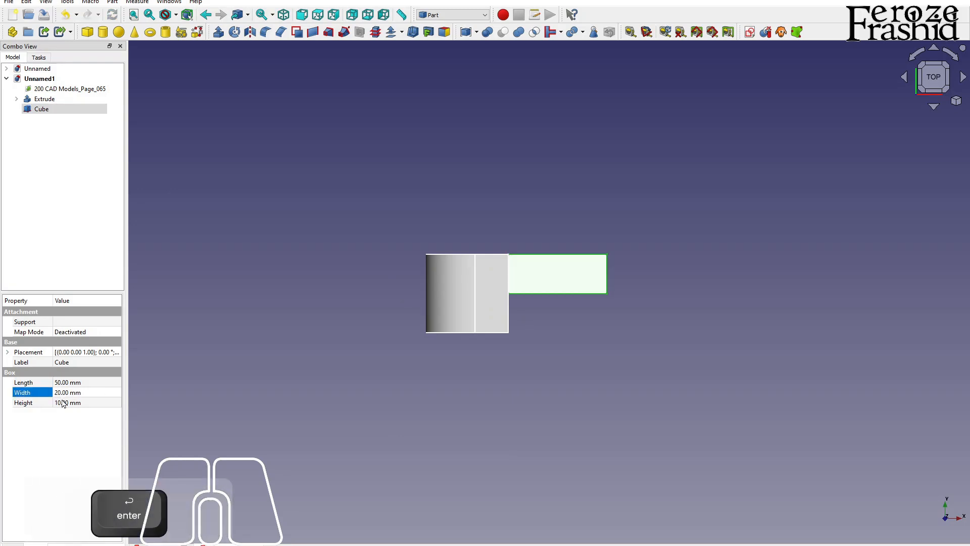
pyautogui.click(62, 403)
pyautogui.write('100')
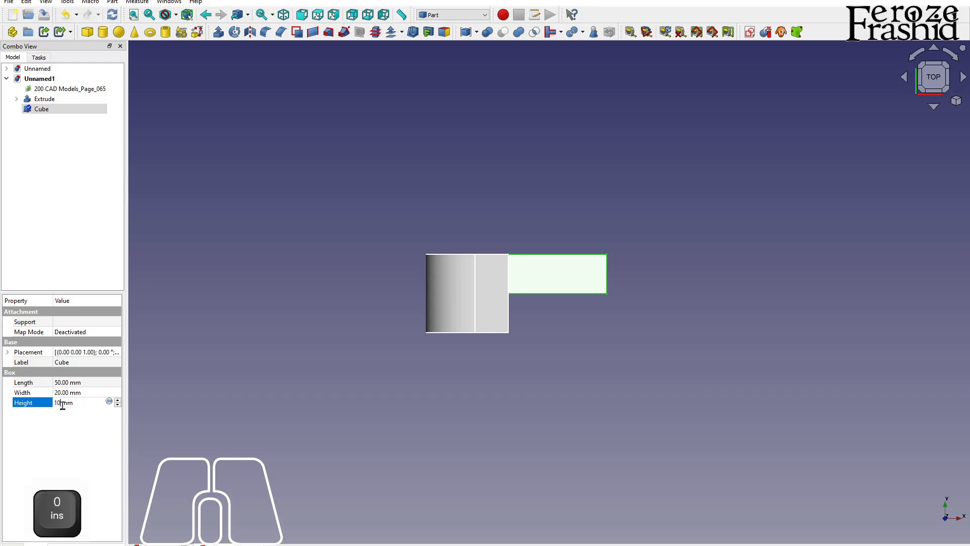
pyautogui.press('Return')
pyautogui.press('0')
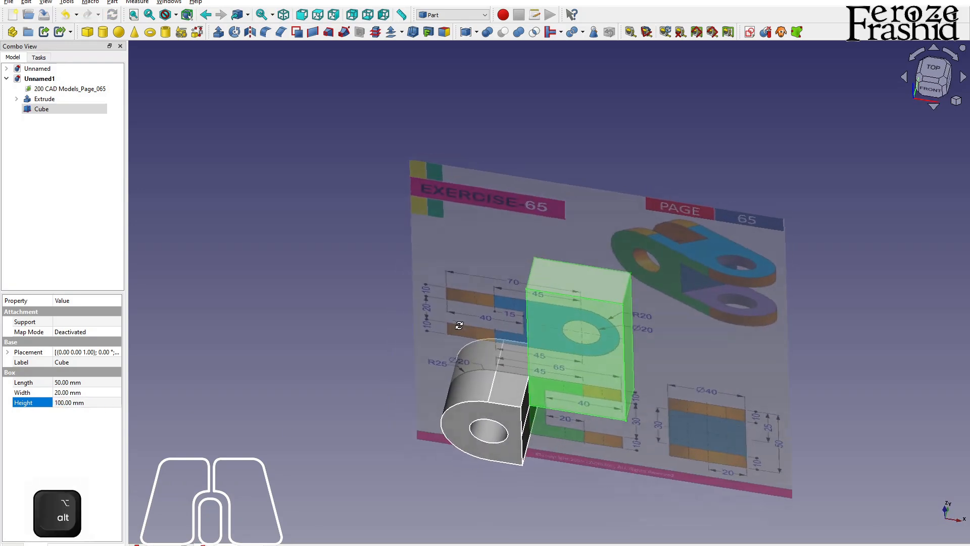
# Hide the Exercise-65 drawing image so that only the extruded bracket end and the box are displayed
pyautogui.click(690, 293)
pyautogui.press('space')
pyautogui.keyDown('alt'); pyautogui.moveTo(596, 365); pyautogui.dragTo(554, 345); pyautogui.keyUp('alt')
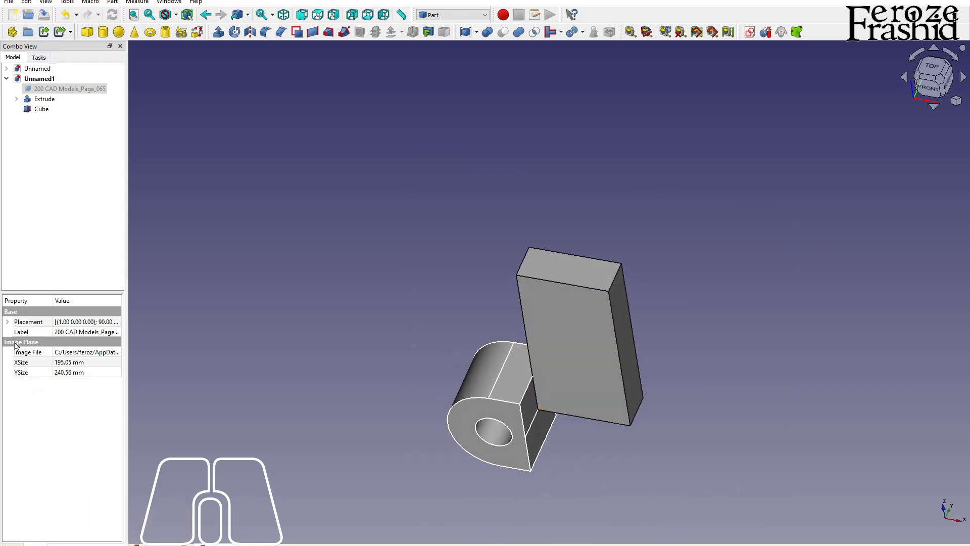
pyautogui.click(8, 322)
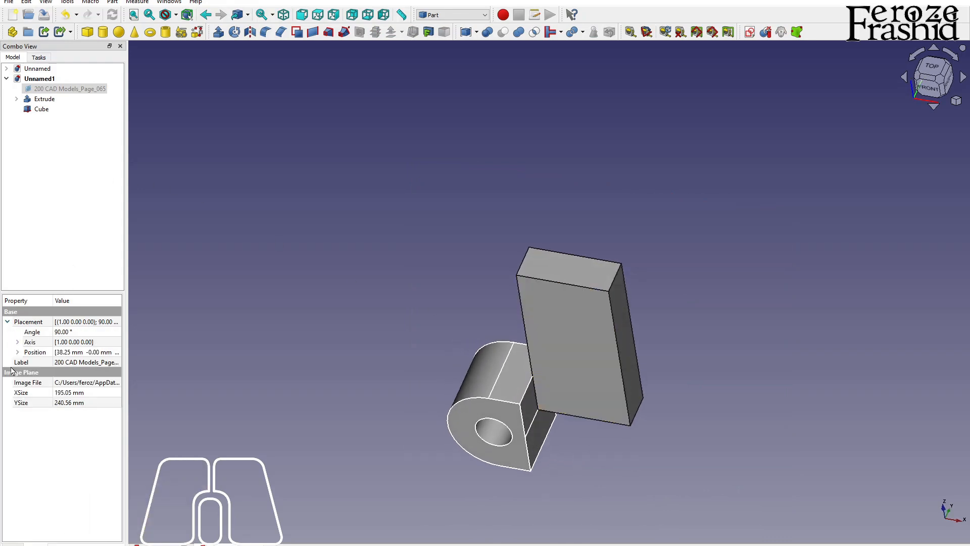
# Position the cutting box at X -50 mm and Y -10 mm to centre it across the bracket's thickness
pyautogui.click(568, 374)
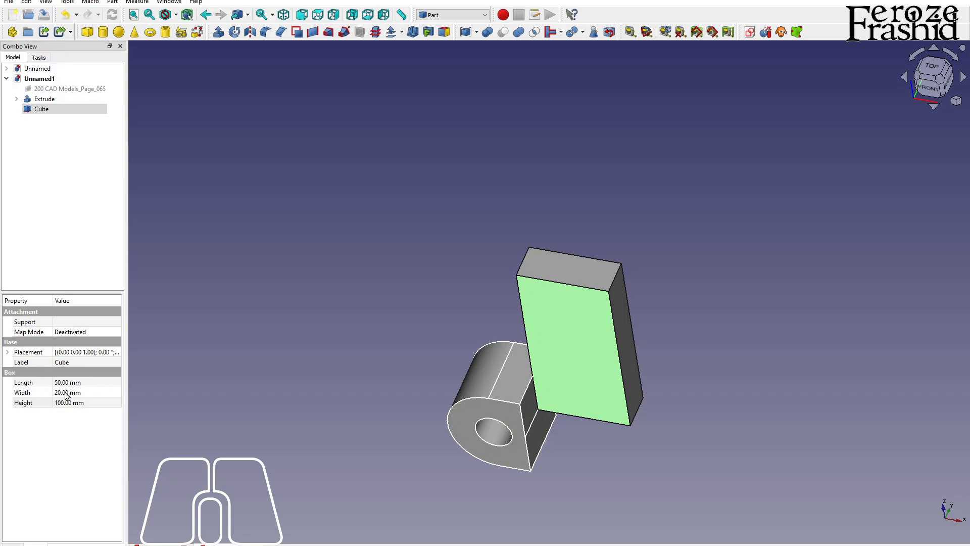
pyautogui.click(7, 352)
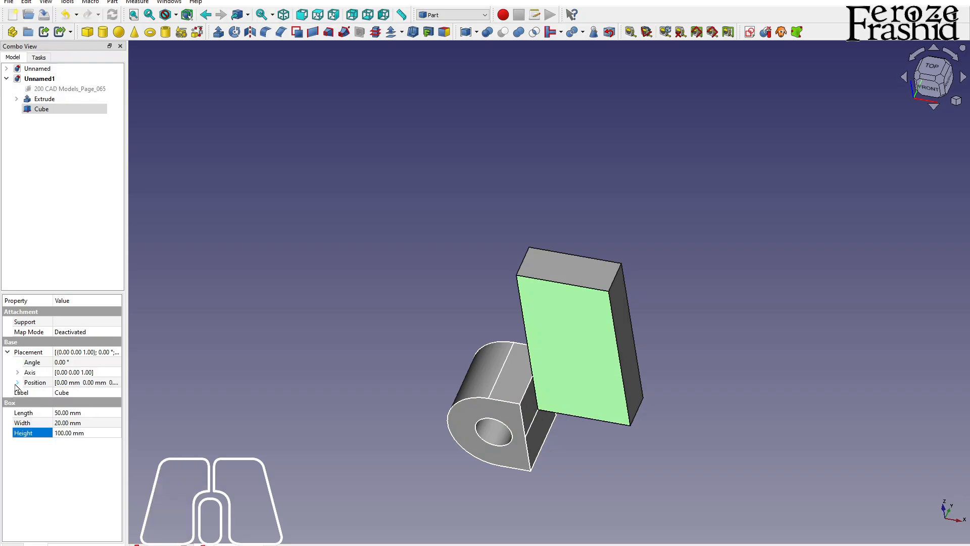
pyautogui.click(17, 382)
pyautogui.click(72, 392)
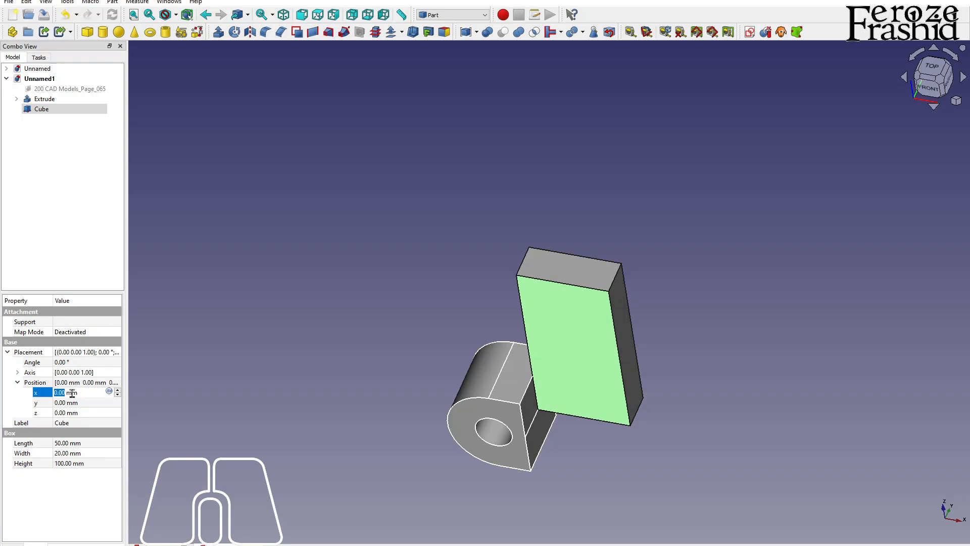
pyautogui.write('-50')
pyautogui.press('Return')
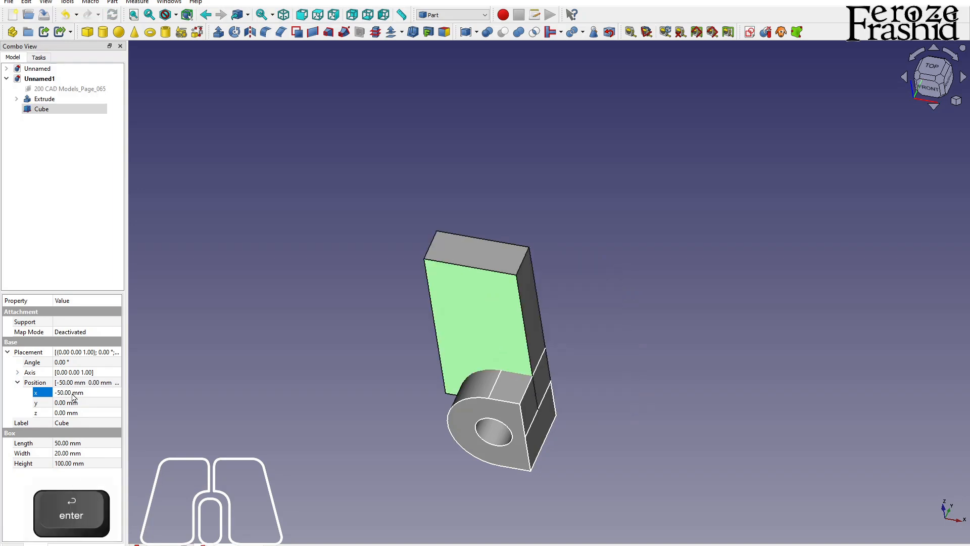
pyautogui.click(67, 402)
pyautogui.write('-10')
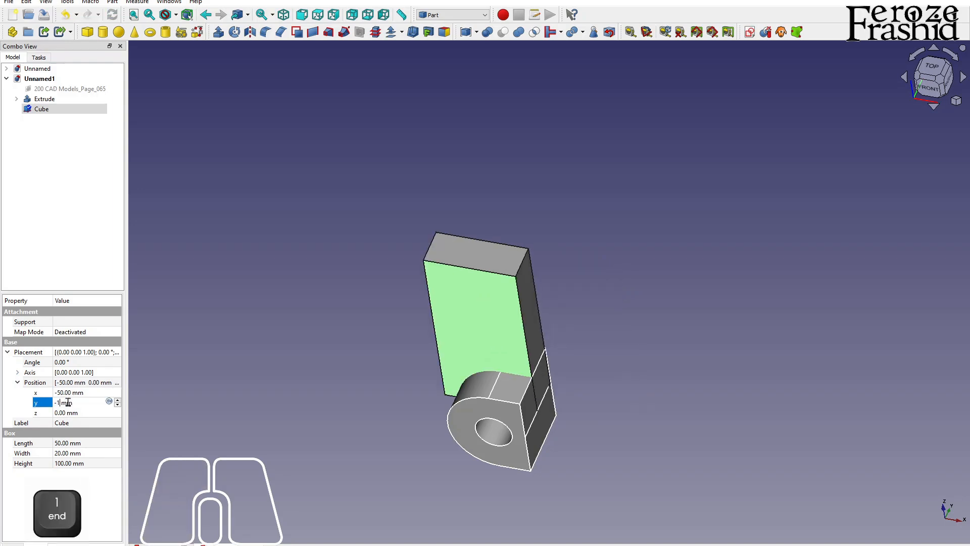
pyautogui.press('Return')
# Set the cutting box's Z position to -50 mm so it spans the full height of the bracket end
pyautogui.keyDown('alt'); pyautogui.moveTo(362, 366); pyautogui.dragTo(304, 405, button='middle'); pyautogui.keyUp('alt')
pyautogui.click(67, 413)
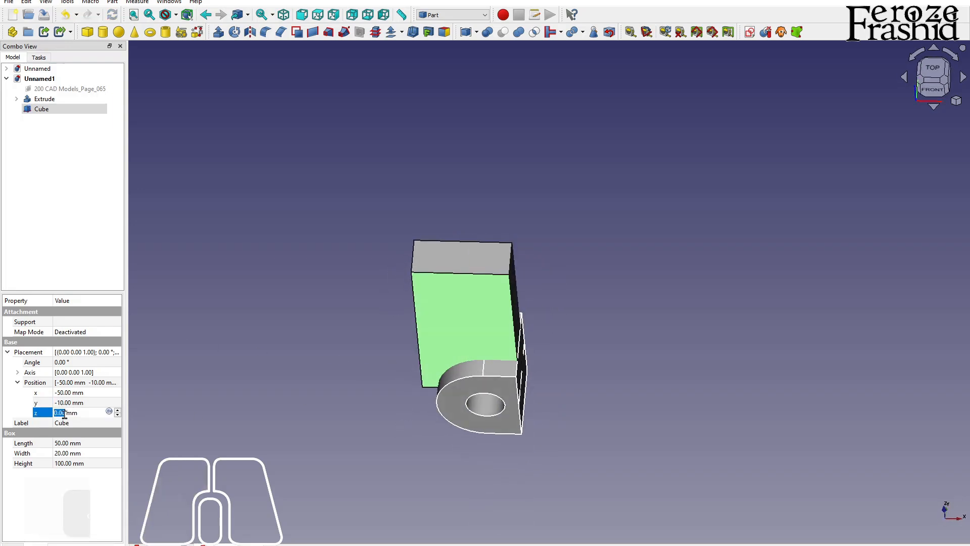
pyautogui.write('-50')
pyautogui.press('Return')
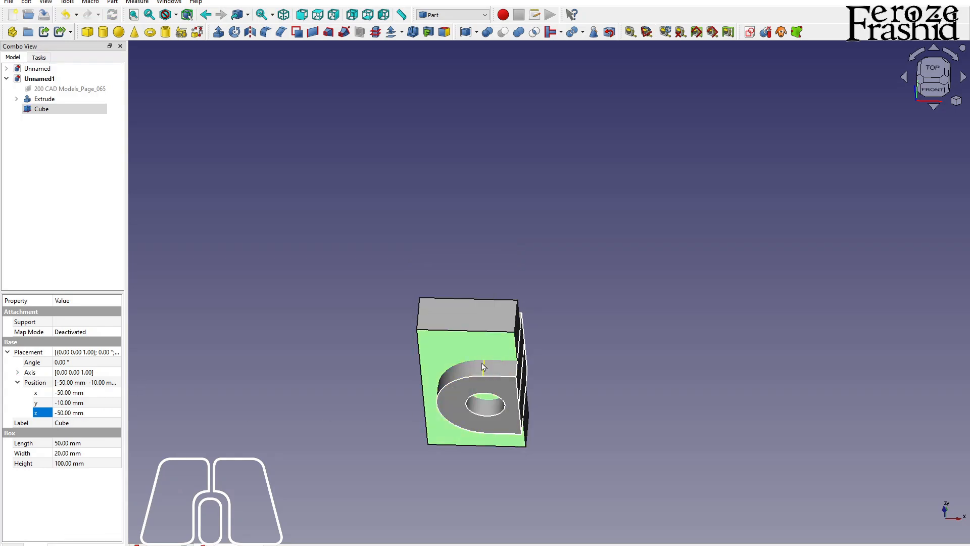
# Check the hole-centre offset in the profile sketch and shift the cutting box a further -17 mm to X -67 mm
pyautogui.click(16, 99)
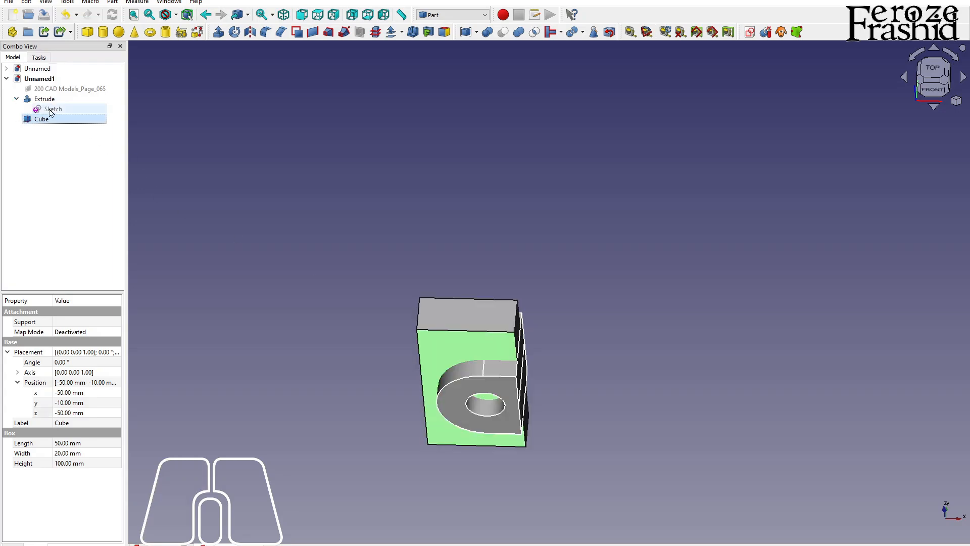
pyautogui.doubleClick(57, 111)
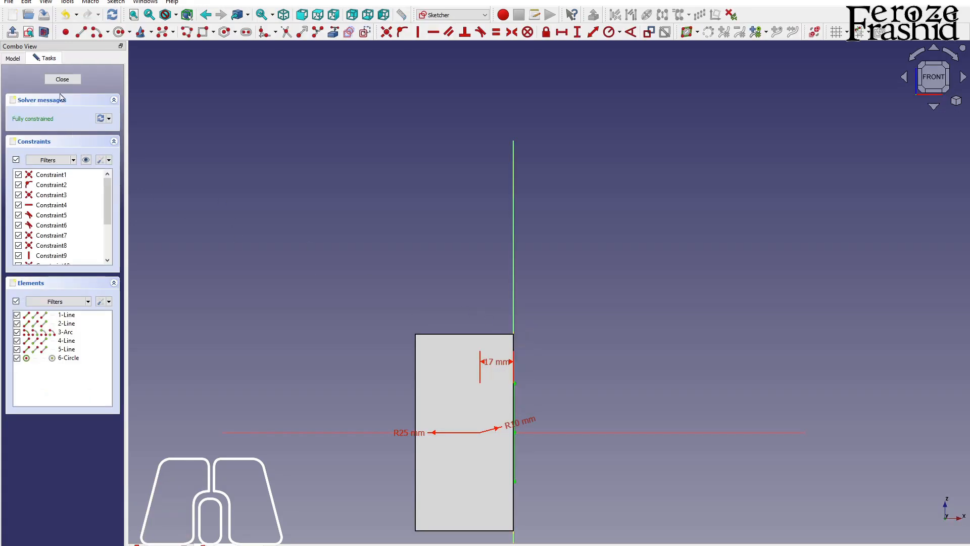
pyautogui.click(63, 79)
pyautogui.click(43, 119)
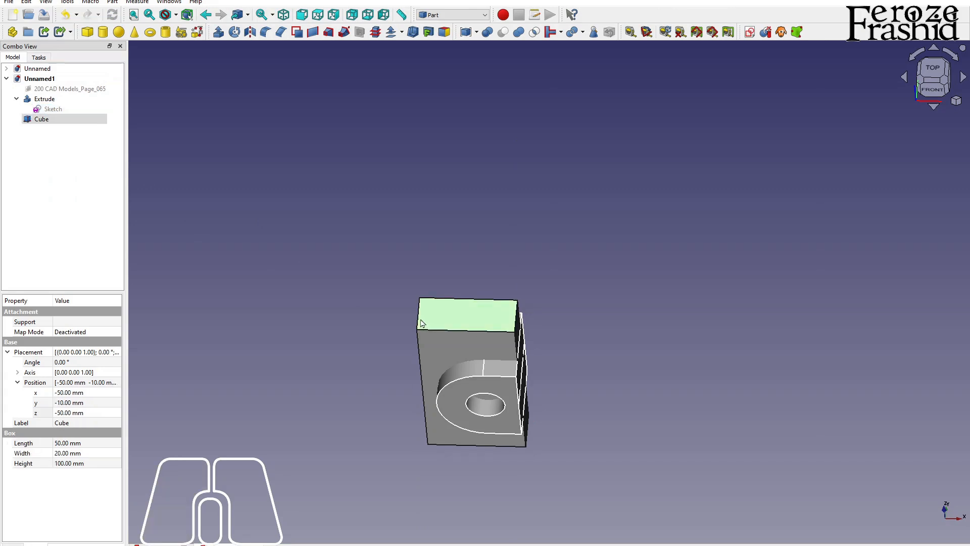
pyautogui.click(60, 393)
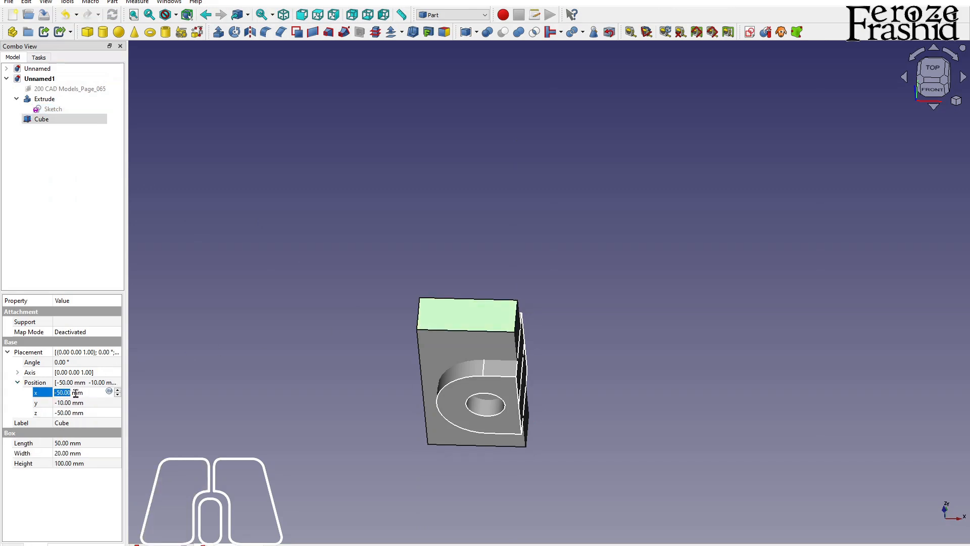
pyautogui.click(71, 392)
pyautogui.write('-17')
pyautogui.press('Return')
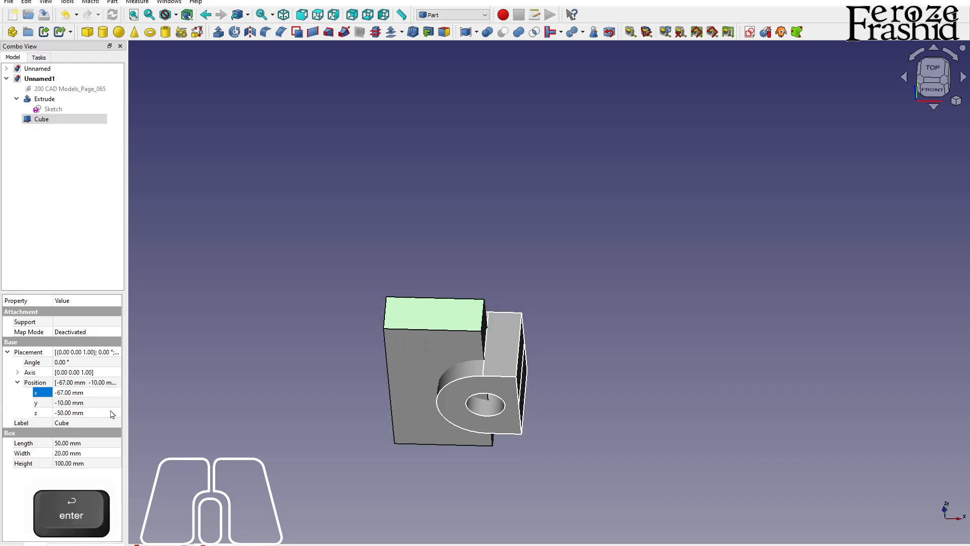
# Cut the box from the extruded bracket end to form the slot between its two rounded lugs
pyautogui.click(221, 420)
pyautogui.press('alt')
pyautogui.keyDown('alt'); pyautogui.moveTo(547, 334); pyautogui.dragTo(536, 367); pyautogui.keyUp('alt')
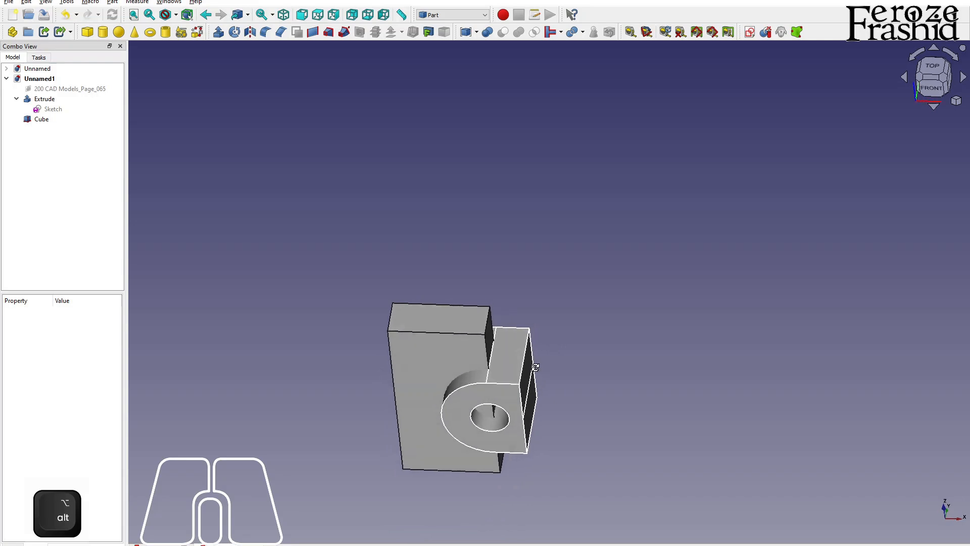
pyautogui.click(46, 98)
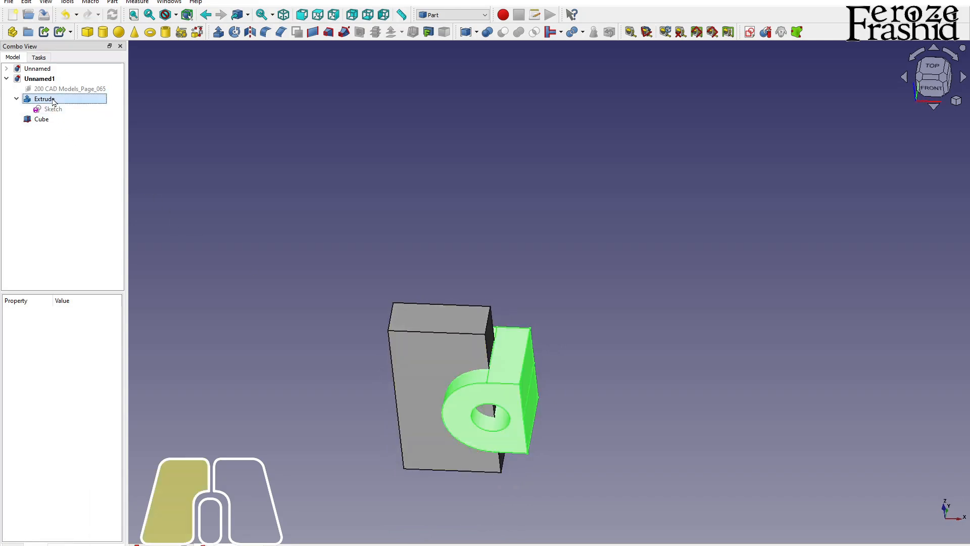
pyautogui.keyDown('ctrl'); pyautogui.click(42, 119); pyautogui.keyUp('ctrl')
pyautogui.click(502, 31)
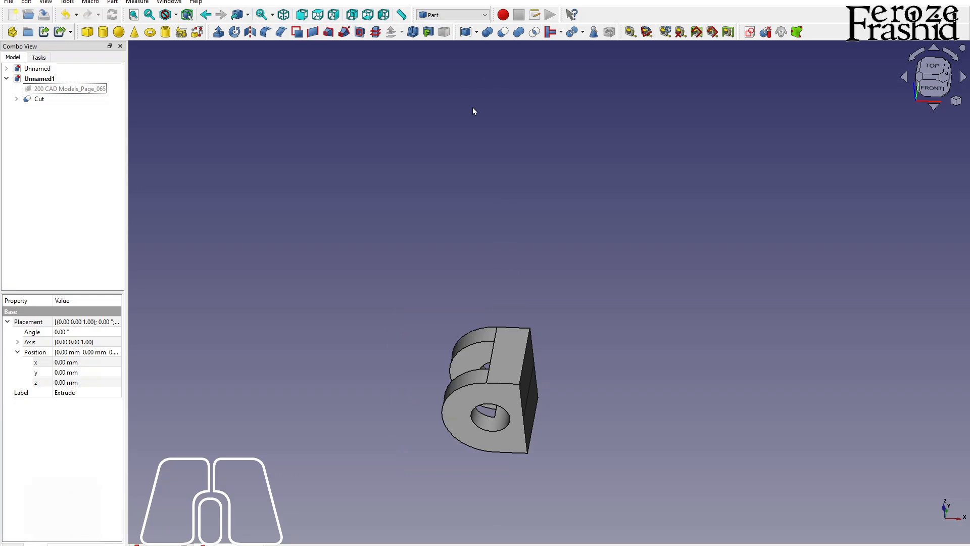
pyautogui.keyDown('alt'); pyautogui.moveTo(538, 341); pyautogui.dragTo(629, 327, button='middle'); pyautogui.keyUp('alt')
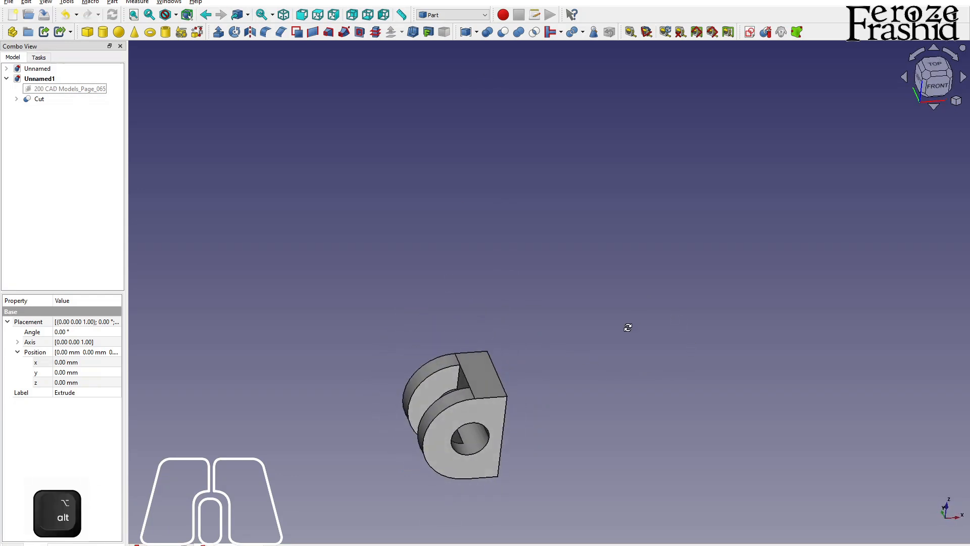
# Show the Exercise-65 drawing image again and compare the slotted bracket end with its views
pyautogui.click(70, 89)
pyautogui.press('space')
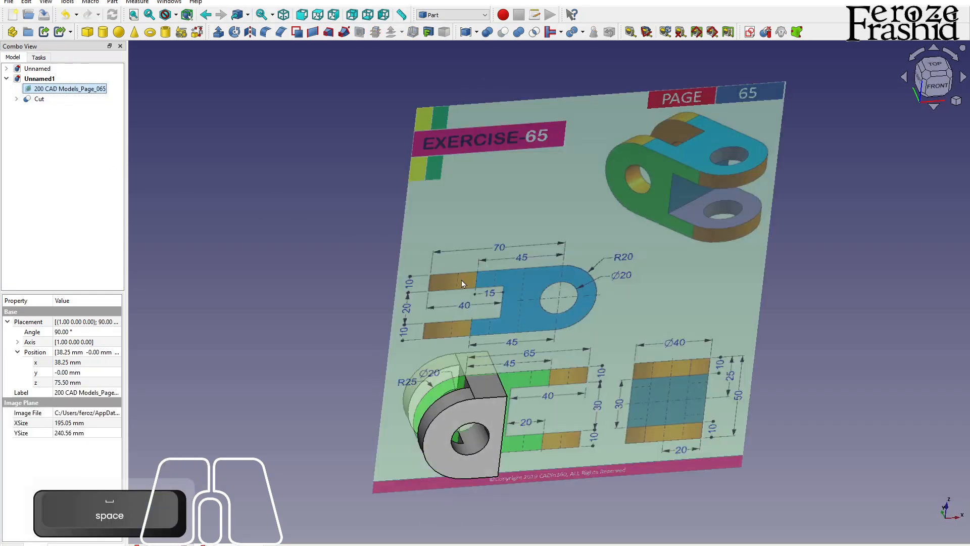
pyautogui.keyDown('alt'); pyautogui.moveTo(509, 287); pyautogui.dragTo(599, 289, button='middle'); pyautogui.keyUp('alt')
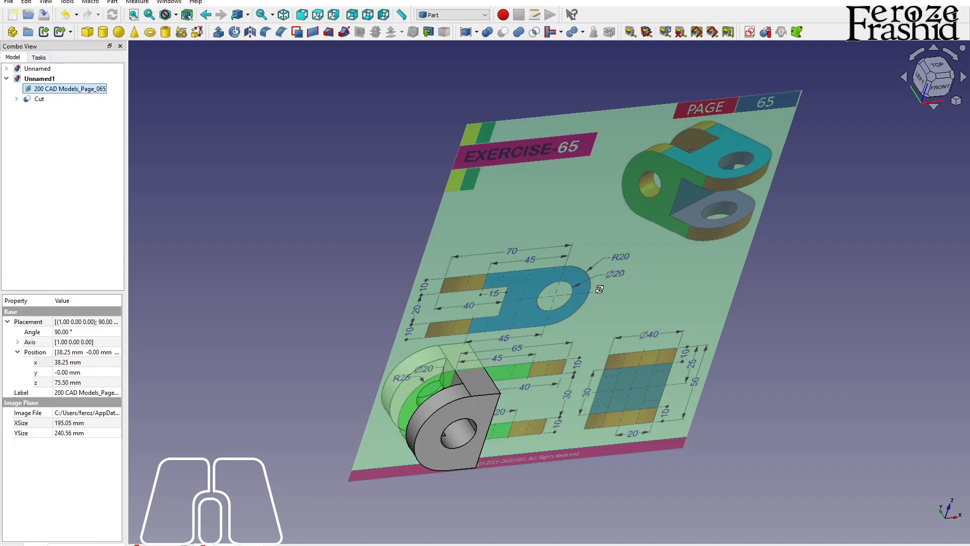
pyautogui.moveTo(600, 289); pyautogui.dragTo(542, 296, button='middle')
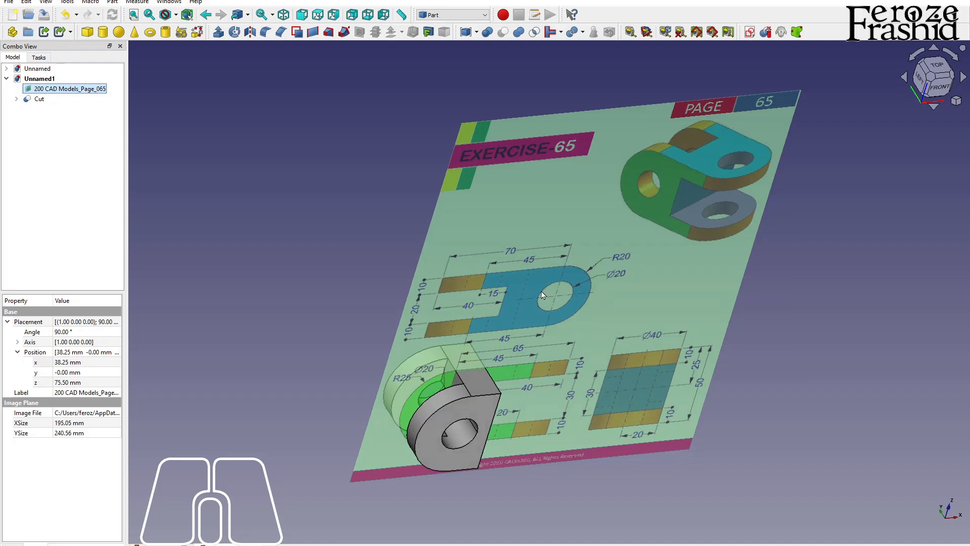
pyautogui.keyDown('alt'); pyautogui.moveTo(562, 260); pyautogui.dragTo(501, 227); pyautogui.keyUp('alt')
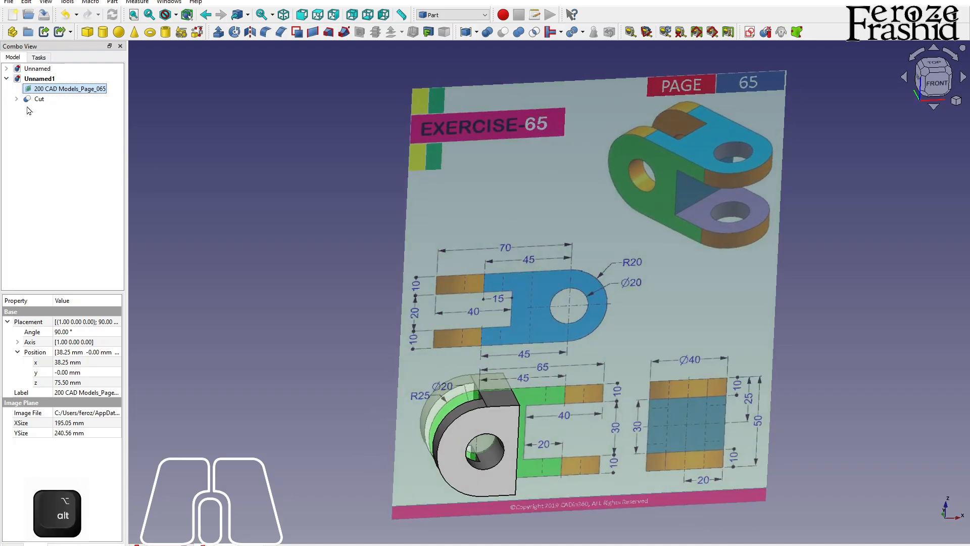
# Edit the front profile sketch to set the horizontal hole-centre dimension to 35 mm, and close the sketch
pyautogui.click(28, 110)
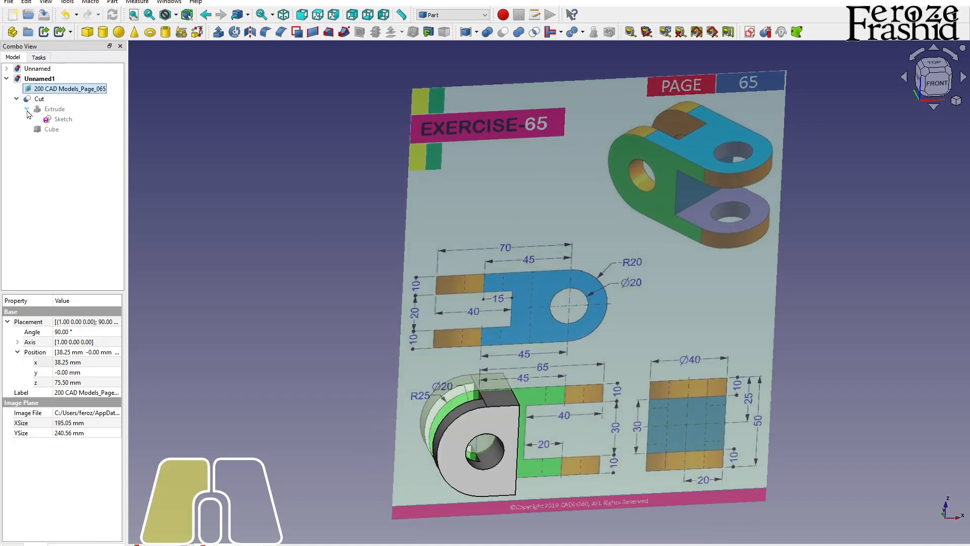
pyautogui.doubleClick(57, 121)
pyautogui.scroll(-2, 465, 256)
pyautogui.scroll(3, 497, 308)
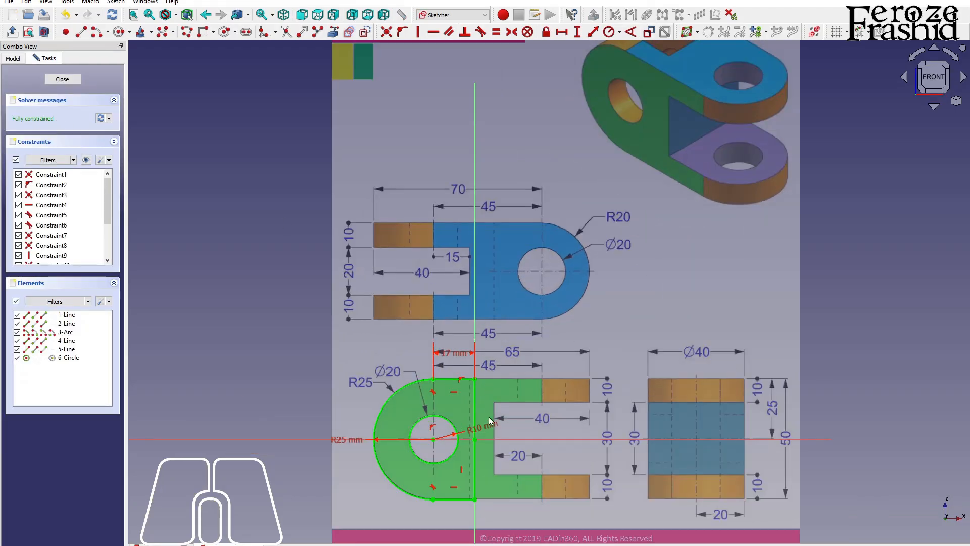
pyautogui.click(461, 363)
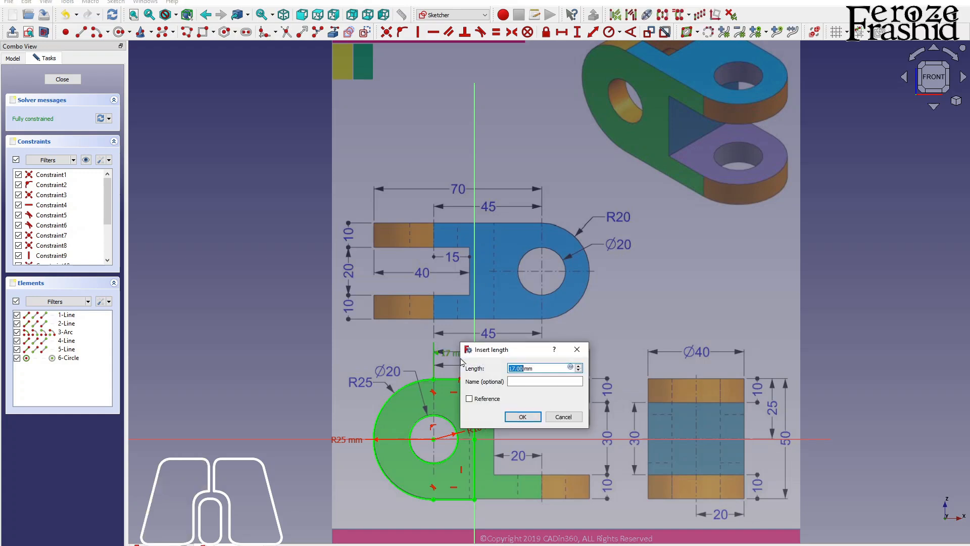
pyautogui.write('35')
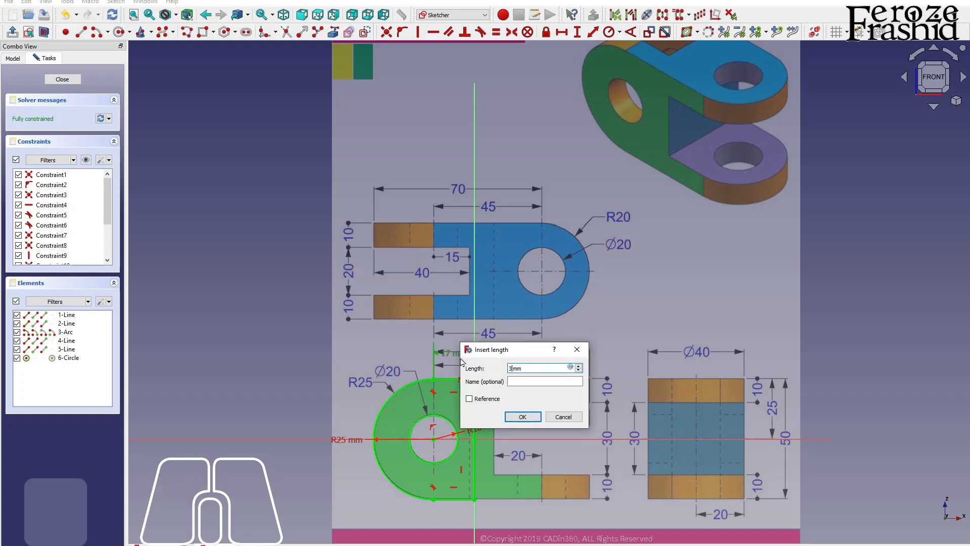
pyautogui.press('Return')
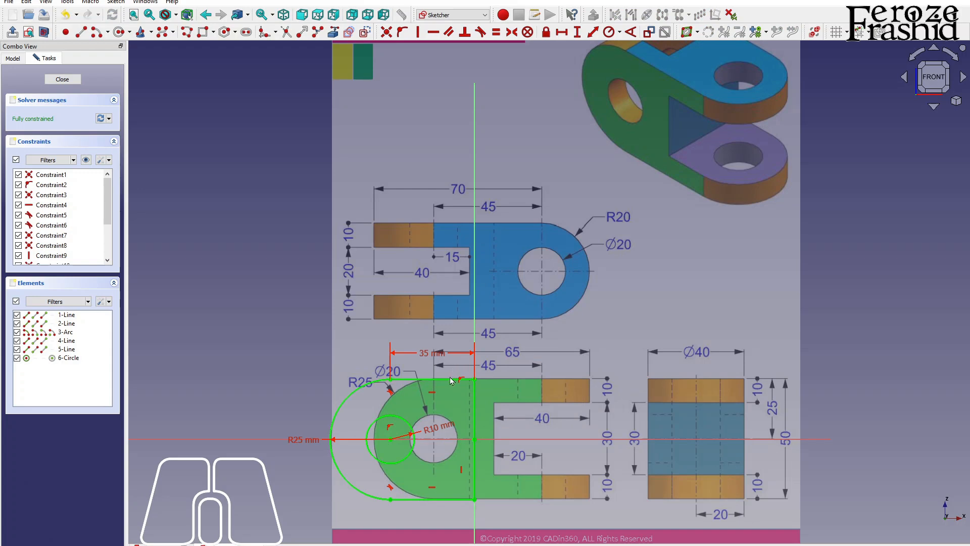
pyautogui.click(63, 79)
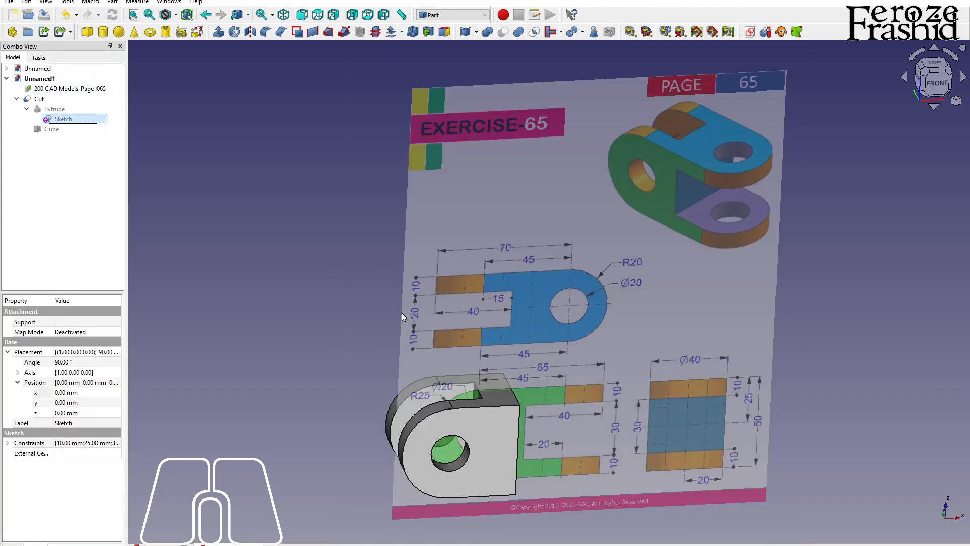
# Hide the Exercise-65 drawing image and examine the slotted bracket end from several directions
pyautogui.press('alt')
pyautogui.click(601, 339)
pyautogui.press('space')
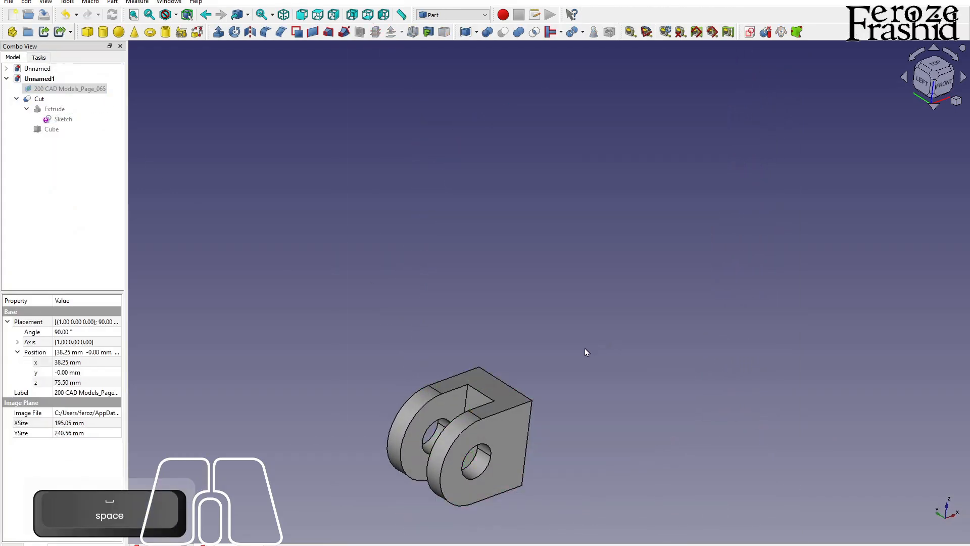
pyautogui.press('alt')
pyautogui.press('alt')
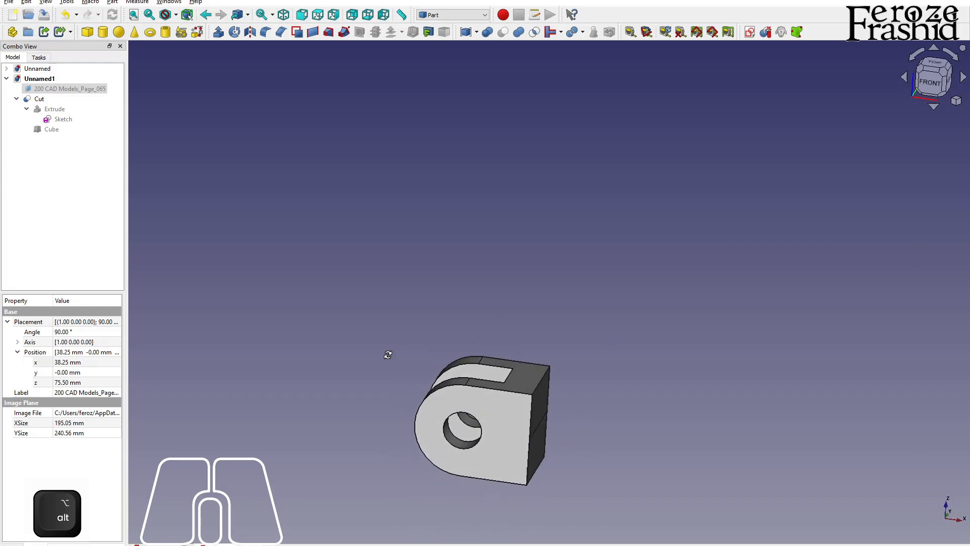
pyautogui.press('alt')
pyautogui.scroll(3, 521, 310)
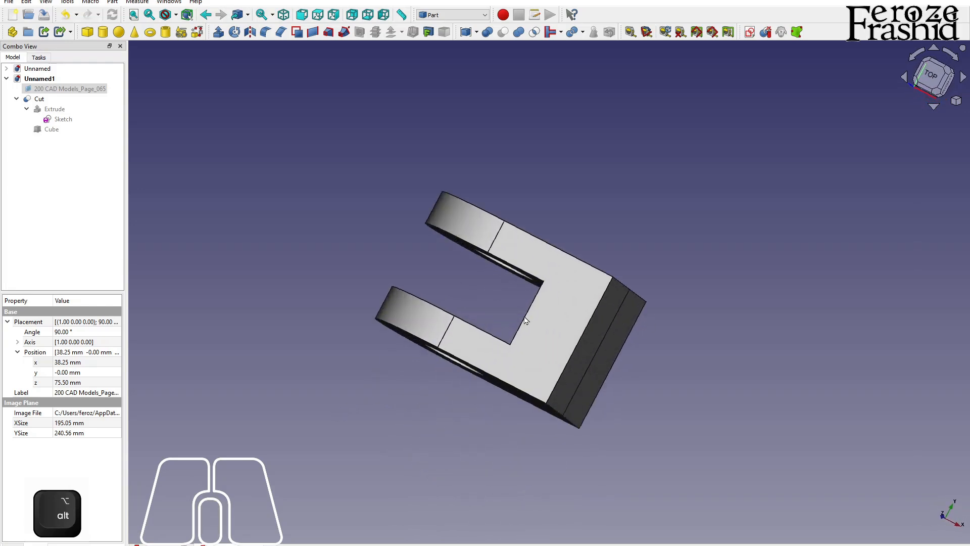
pyautogui.press('alt')
pyautogui.press('alt')
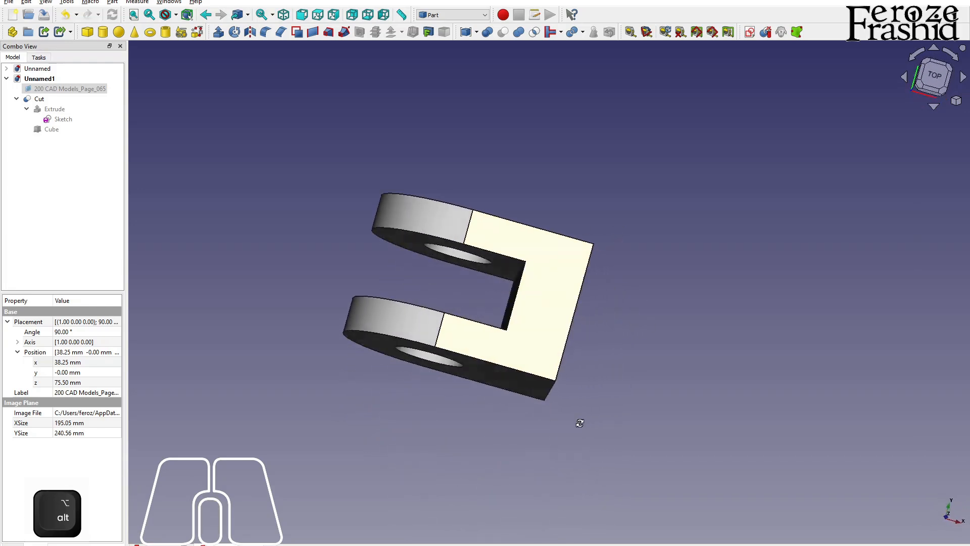
pyautogui.press('alt')
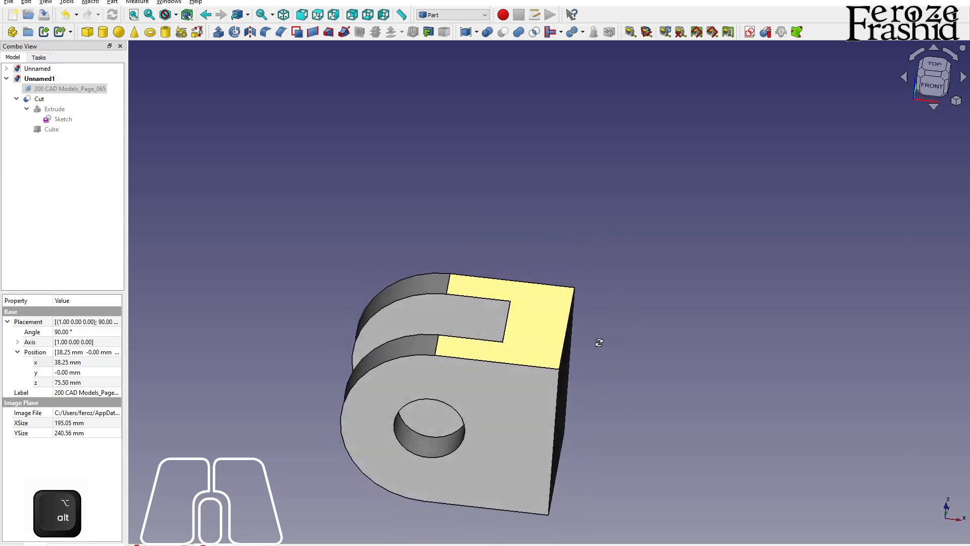
pyautogui.press('alt')
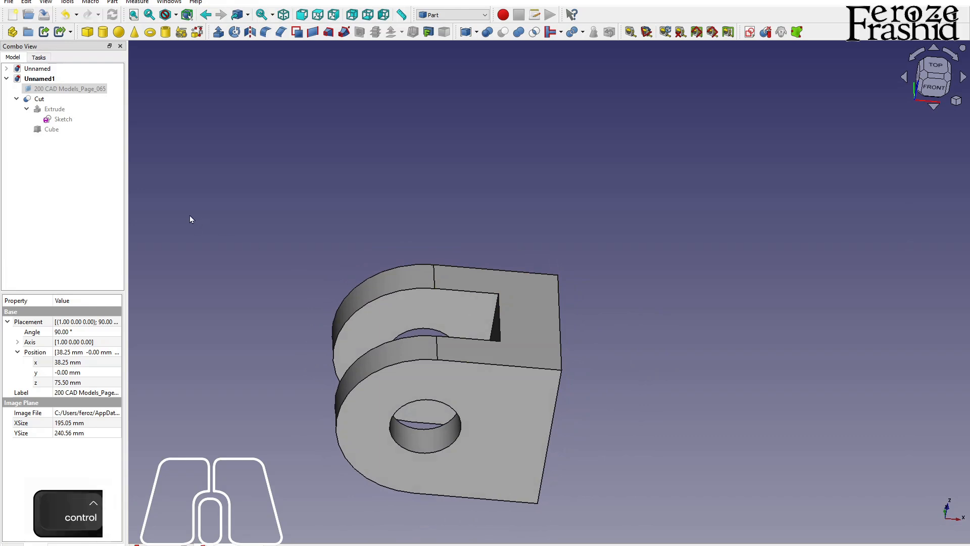
# Edit the profile sketch to set the horizontal hole-centre dimension to 17 mm, and close the sketch
pyautogui.doubleClick(63, 120)
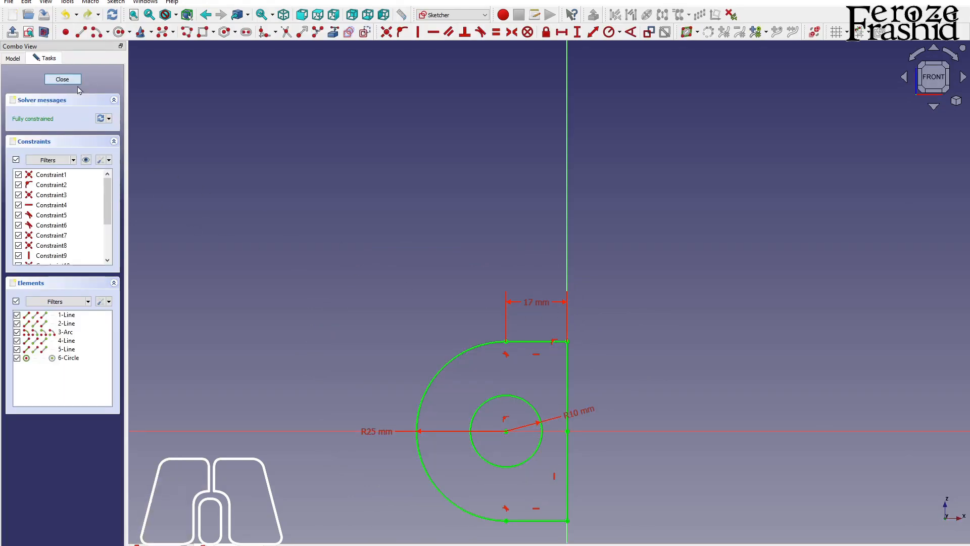
pyautogui.click(77, 82)
pyautogui.press('alt')
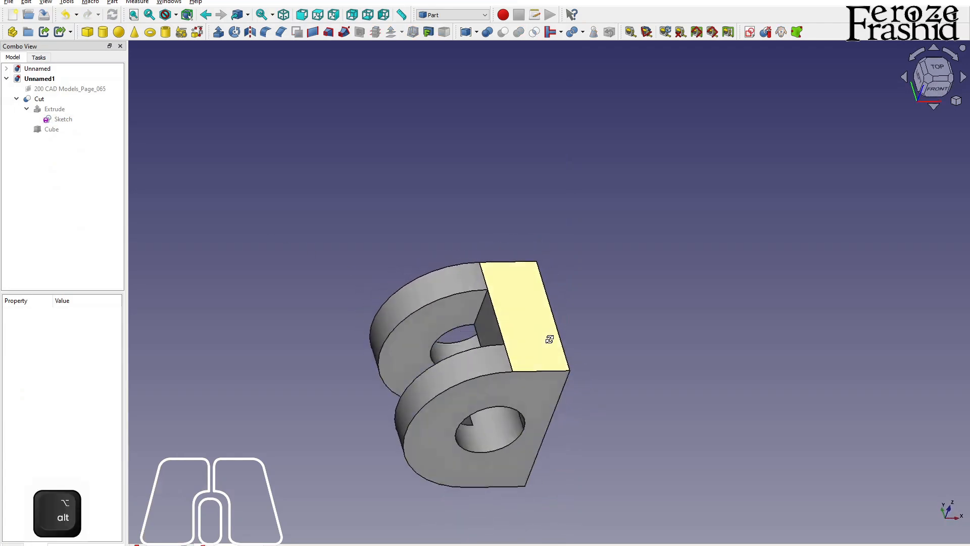
# Shift the cutting box along X to -50 mm and on to -55 mm to deepen the solid behind the slot
pyautogui.click(63, 130)
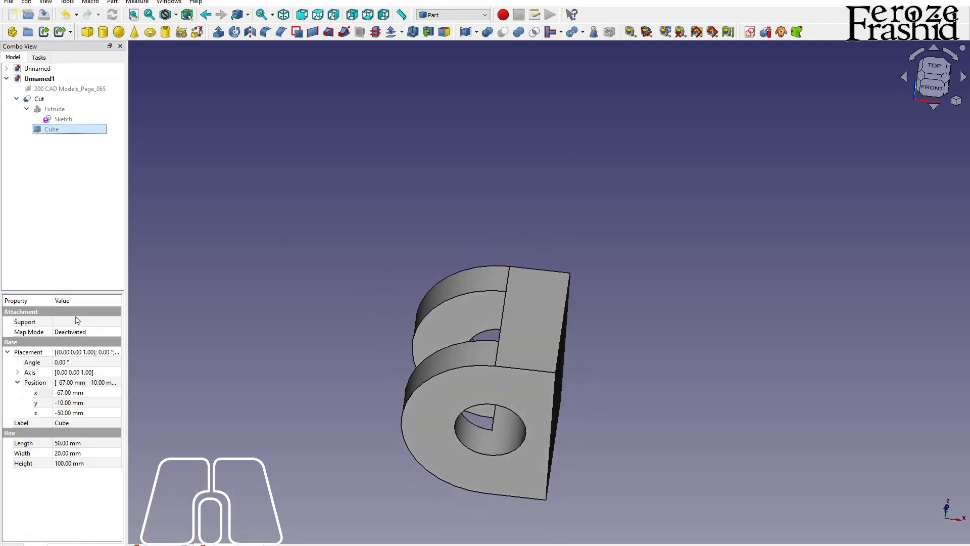
pyautogui.click(62, 392)
pyautogui.write('-50')
pyautogui.press('Return')
pyautogui.press('alt')
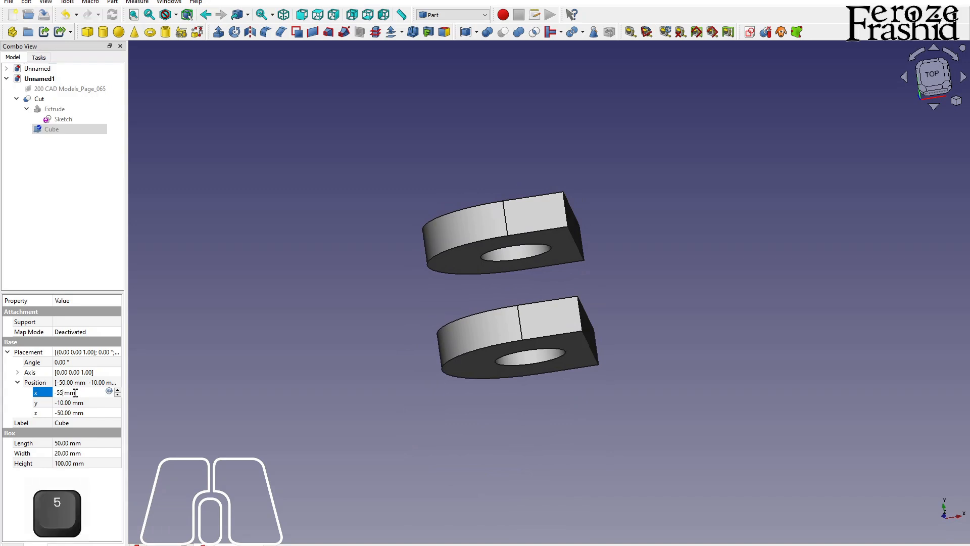
pyautogui.press('Return')
pyautogui.click(248, 224)
pyautogui.press('alt')
pyautogui.keyDown('alt'); pyautogui.scroll(-2, 458, 271); pyautogui.keyUp('alt')
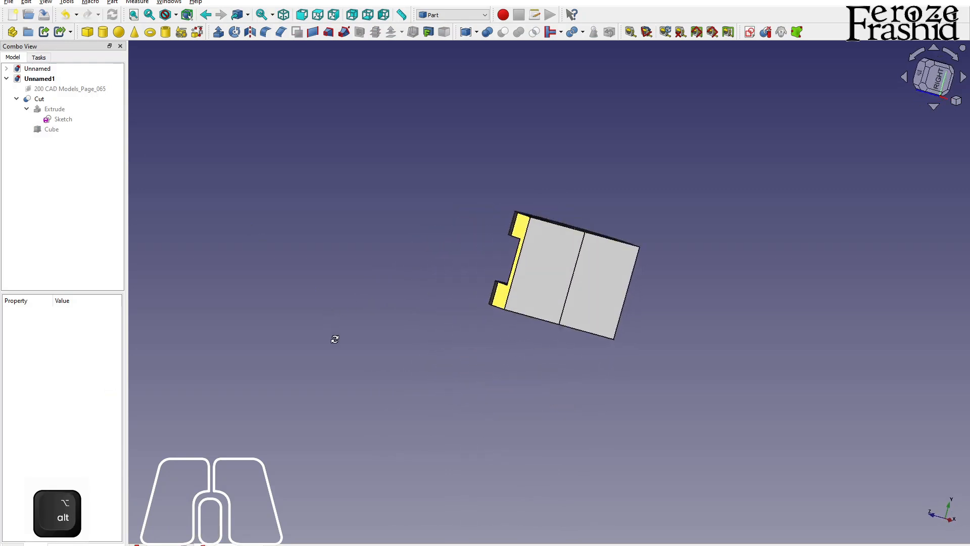
# Create a body from the cut bracket end and rotate it to 180° about the axis (0, 0.71, 0.71) as the opposite fork
pyautogui.click(51, 99)
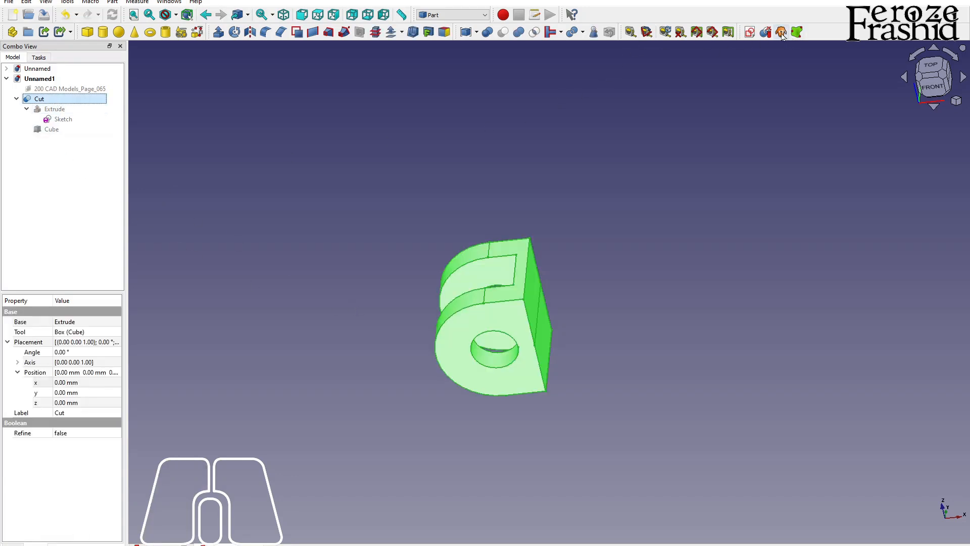
pyautogui.click(50, 140)
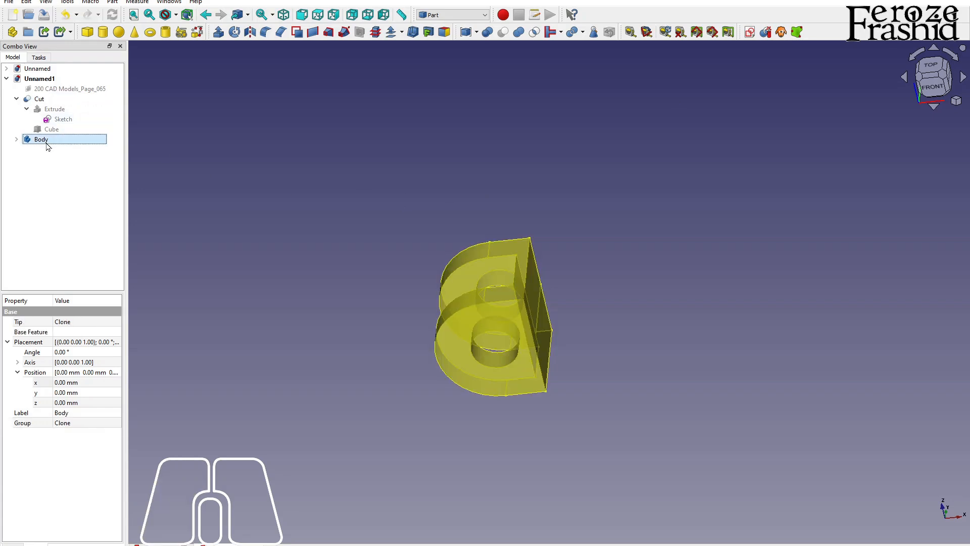
pyautogui.rightClick(47, 147)
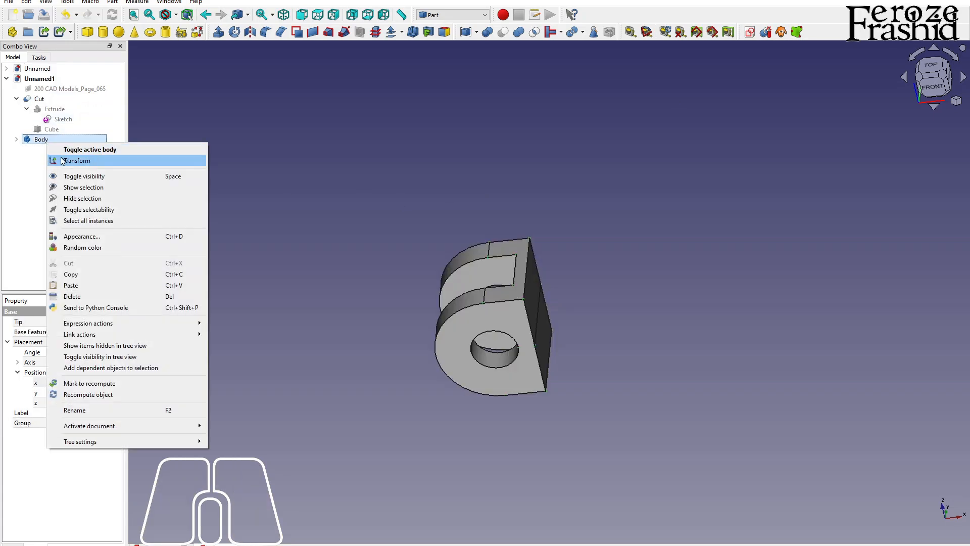
pyautogui.click(62, 158)
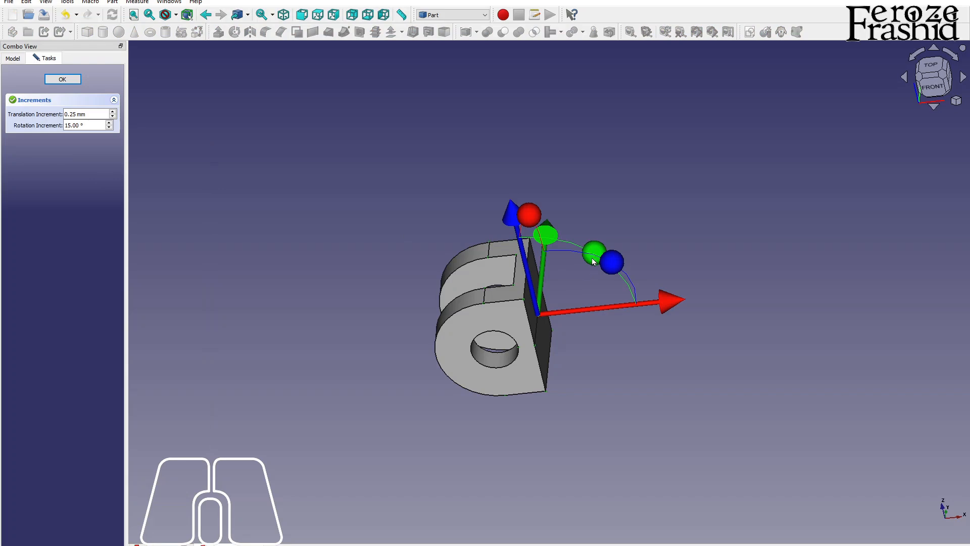
pyautogui.moveTo(607, 263); pyautogui.dragTo(404, 419)
pyautogui.moveTo(521, 309); pyautogui.dragTo(526, 188)
pyautogui.scroll(1, 570, 365)
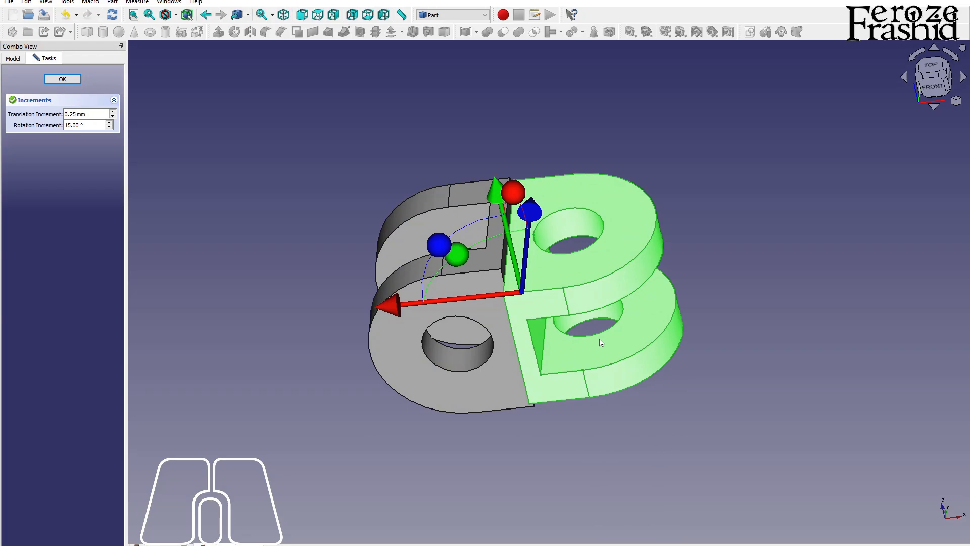
pyautogui.press('alt')
pyautogui.press('alt')
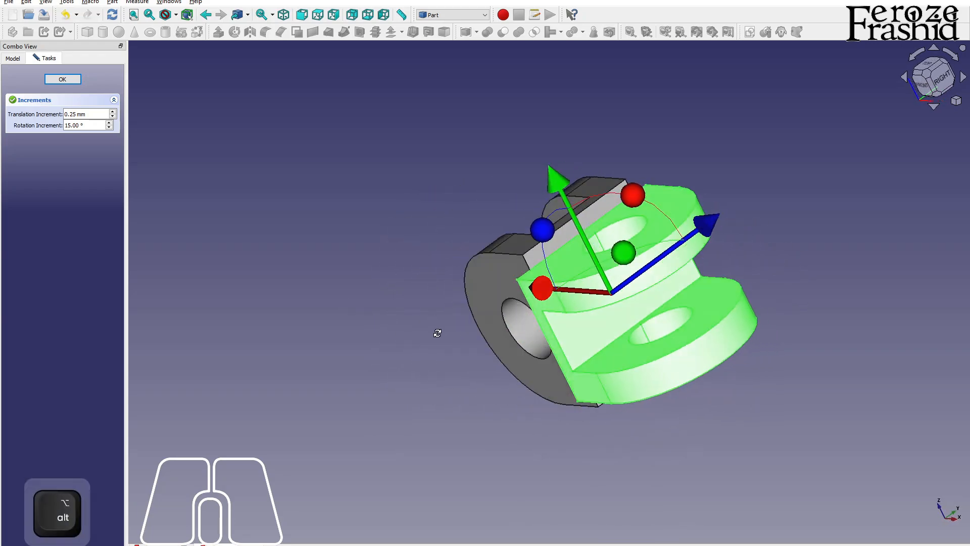
pyautogui.click(62, 79)
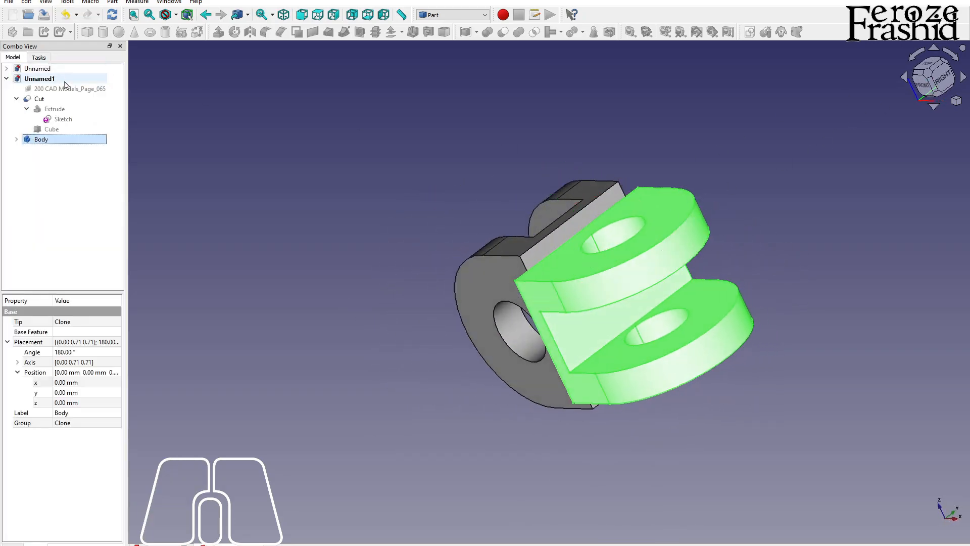
# Examine the joint between the two perpendicular fork ends and check the dimensions in the profile sketch
pyautogui.moveTo(361, 245); pyautogui.dragTo(622, 219)
pyautogui.press('alt')
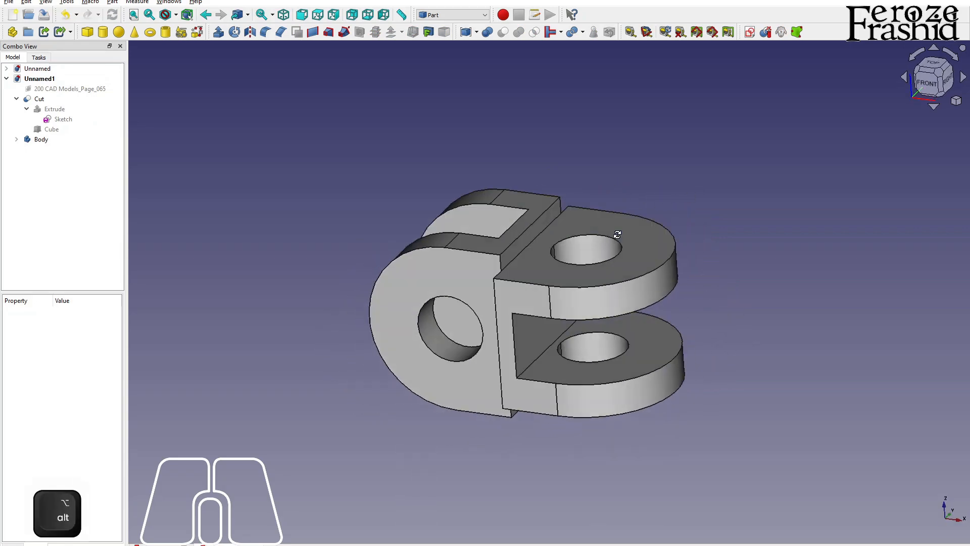
pyautogui.keyDown('alt'); pyautogui.moveTo(565, 328); pyautogui.dragTo(608, 175); pyautogui.keyUp('alt')
pyautogui.keyDown('alt'); pyautogui.moveTo(505, 336); pyautogui.dragTo(480, 227); pyautogui.keyUp('alt')
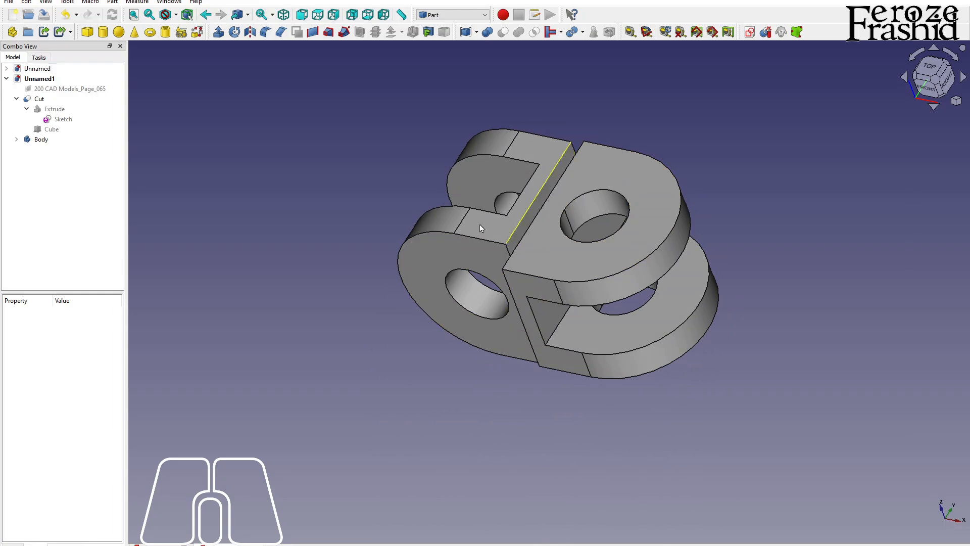
pyautogui.doubleClick(64, 122)
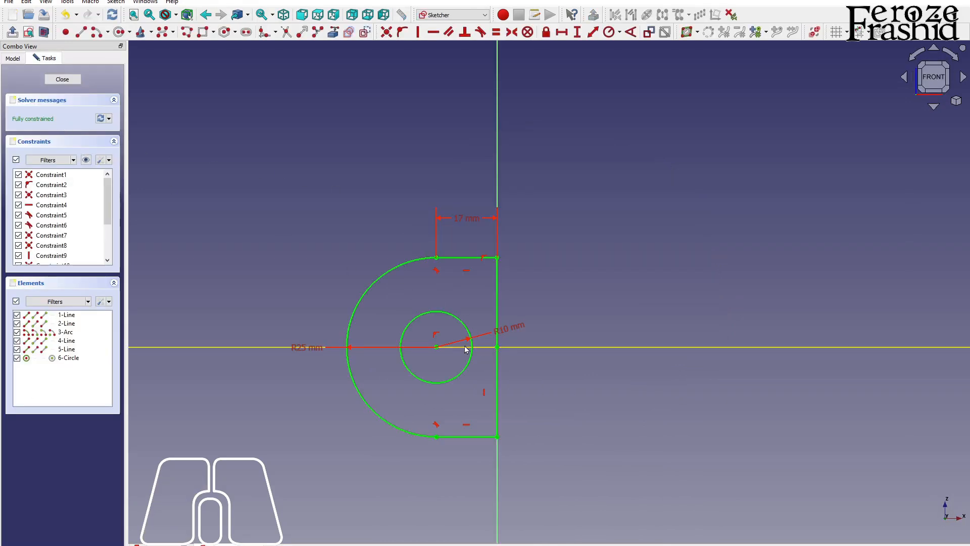
pyautogui.moveTo(354, 345)
pyautogui.mouseDown()
pyautogui.moveTo(303, 346)
pyautogui.moveTo(296, 306)
pyautogui.mouseUp()
pyautogui.click(62, 79)
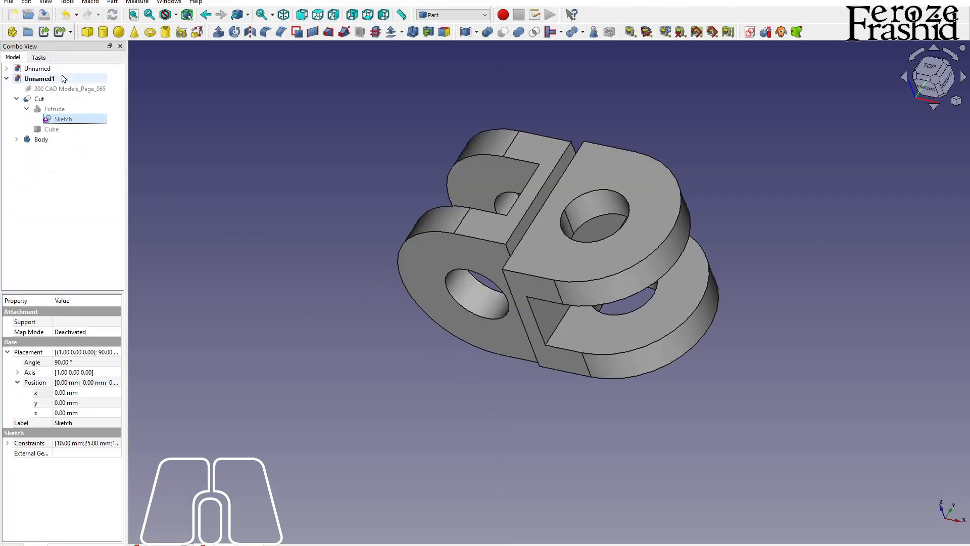
# Set the forward length of the bracket's base extrusion to 50 mm so both fork ends match in width
pyautogui.click(54, 109)
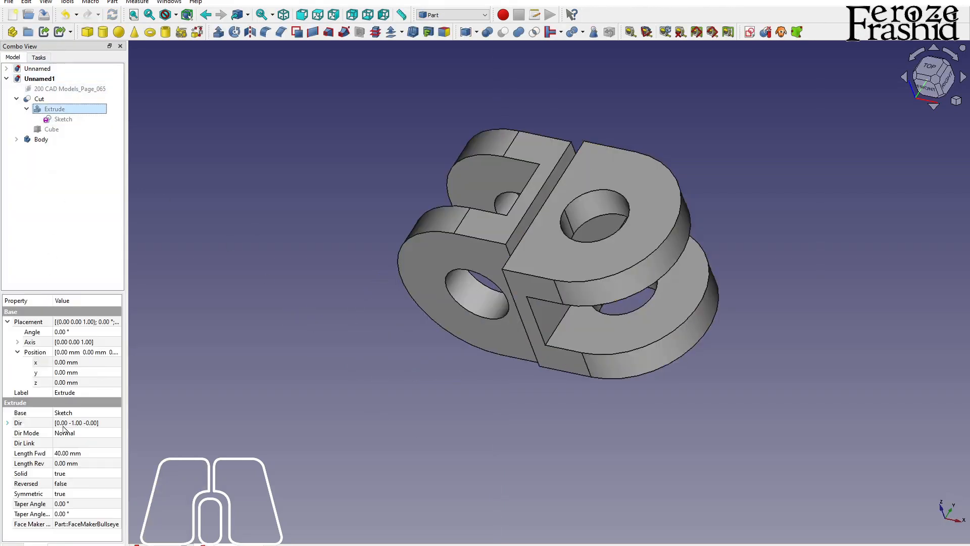
pyautogui.click(60, 452)
pyautogui.click(60, 452)
pyautogui.write('50')
pyautogui.press('Return')
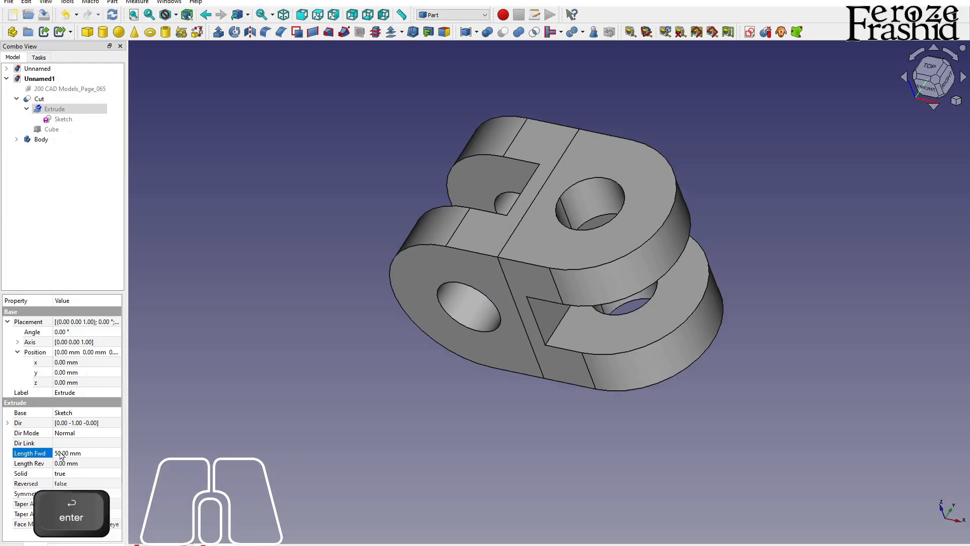
pyautogui.click(335, 351)
# Fuse the cut bracket end and the rotated body into a single solid
pyautogui.keyDown('alt'); pyautogui.moveTo(519, 225); pyautogui.dragTo(215, 184, button='middle'); pyautogui.keyUp('alt')
pyautogui.click(39, 98)
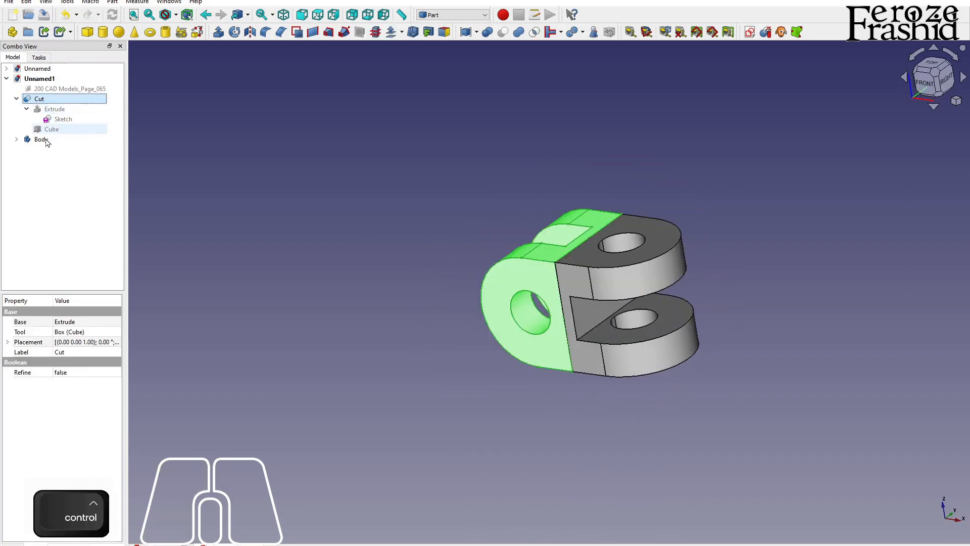
pyautogui.keyDown('ctrl'); pyautogui.click(41, 139); pyautogui.keyUp('ctrl')
pyautogui.click(513, 33)
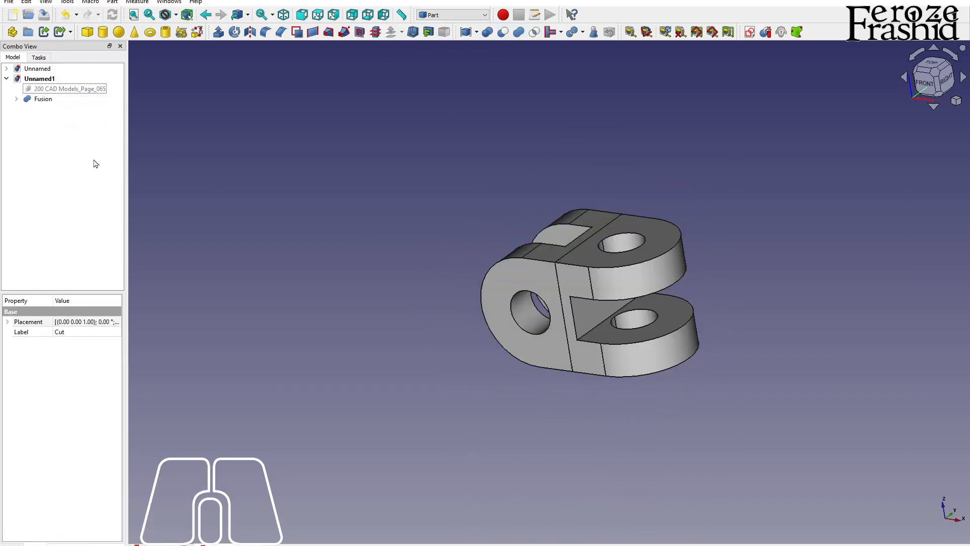
# Rename the fused solid as FinalObject
pyautogui.click(43, 99)
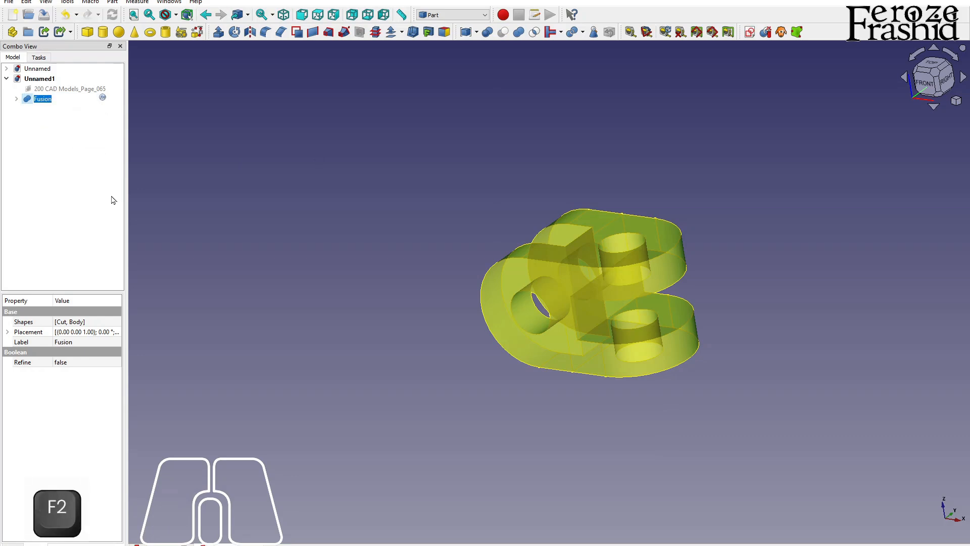
pyautogui.write('FinalObje')
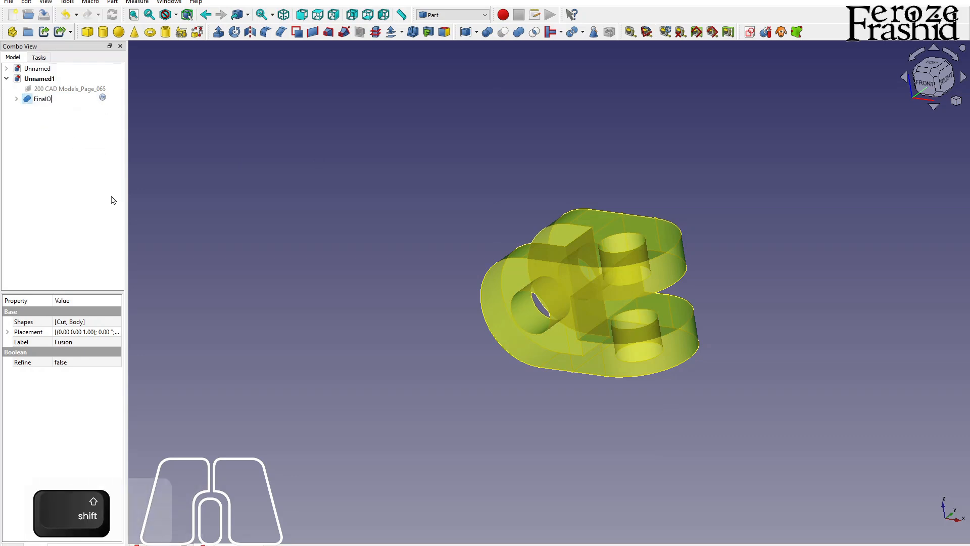
pyautogui.click(243, 202)
pyautogui.scroll(3, 683, 278)
pyautogui.keyDown('alt'); pyautogui.moveTo(596, 283); pyautogui.dragTo(558, 329); pyautogui.keyUp('alt')
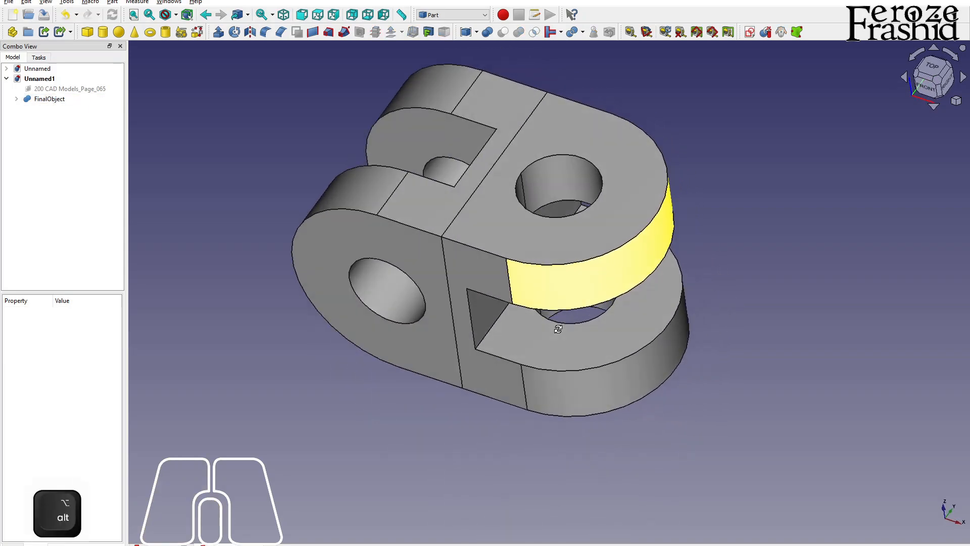
pyautogui.scroll(-2, 649, 385)
pyautogui.scroll(2, 559, 230)
# Set the Refine property of FinalObject to true to merge the seam edges between its two halves
pyautogui.click(60, 102)
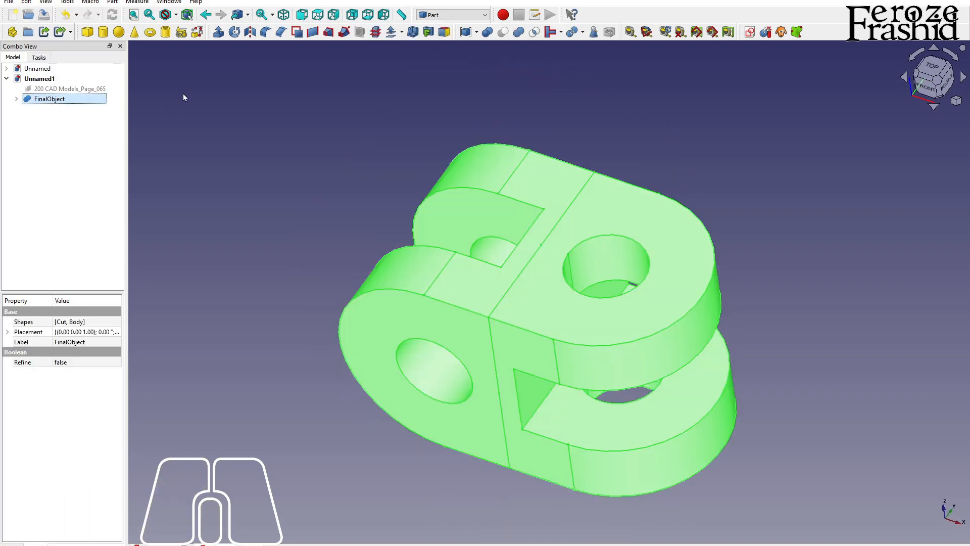
pyautogui.click(61, 377)
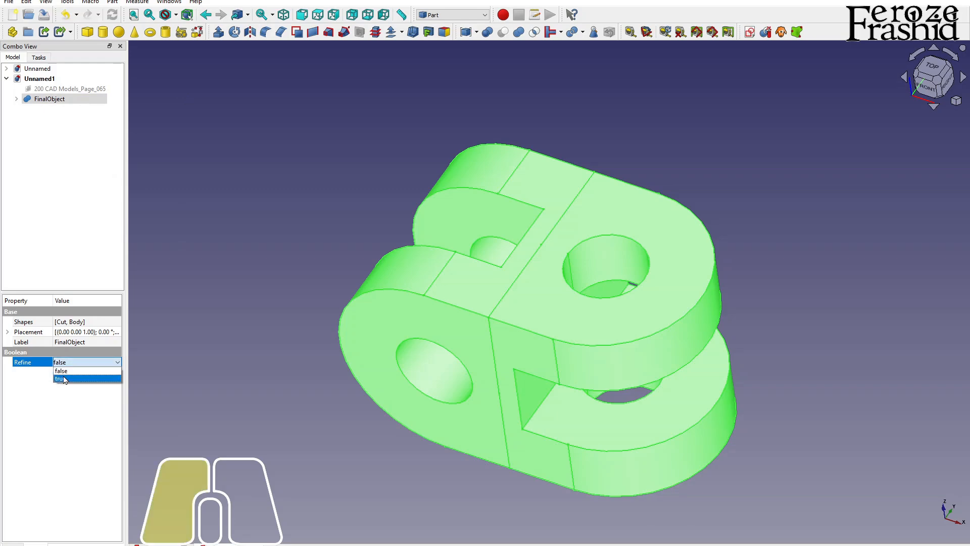
pyautogui.click(234, 327)
pyautogui.scroll(-2, 590, 400)
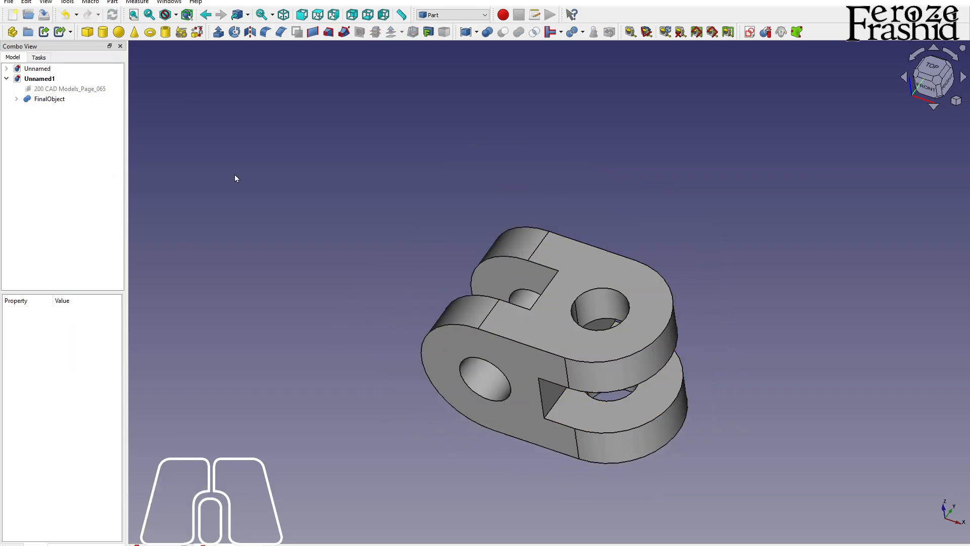
# Examine the refined bracket and show the Exercise-65 drawing image again to compare the model with it
pyautogui.scroll(2, 598, 365)
pyautogui.keyDown('alt'); pyautogui.moveTo(598, 365); pyautogui.dragTo(589, 343); pyautogui.keyUp('alt')
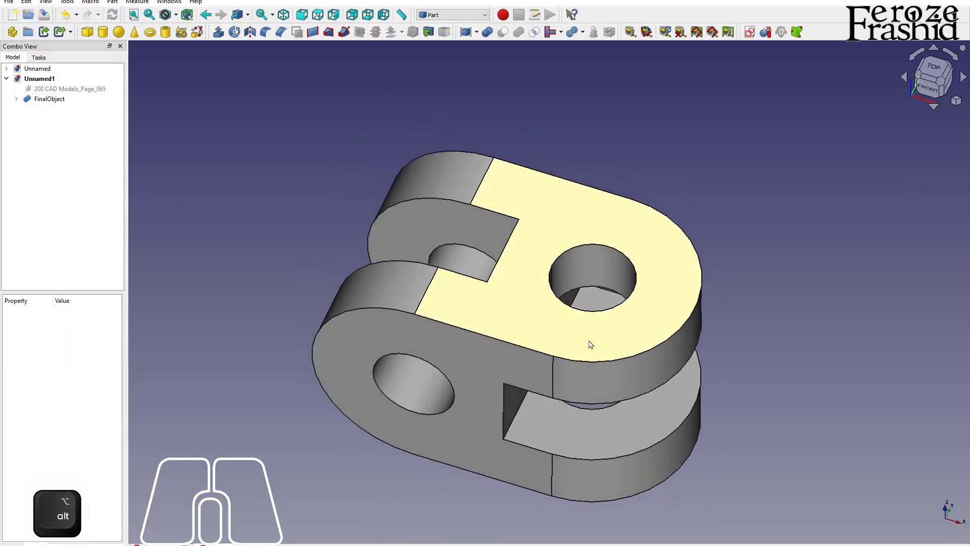
pyautogui.keyDown('alt'); pyautogui.moveTo(589, 420); pyautogui.dragTo(558, 371); pyautogui.keyUp('alt')
pyautogui.scroll(-1, 619, 450)
pyautogui.scroll(2, 555, 392)
pyautogui.keyDown('alt'); pyautogui.moveTo(574, 407); pyautogui.dragTo(589, 350); pyautogui.keyUp('alt')
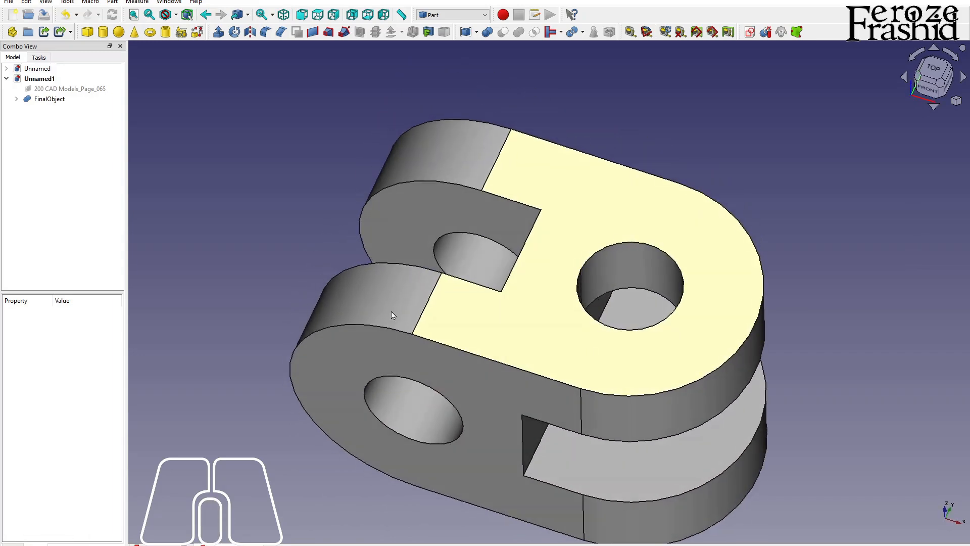
pyautogui.click(66, 90)
pyautogui.press('space')
pyautogui.scroll(-3, 425, 325)
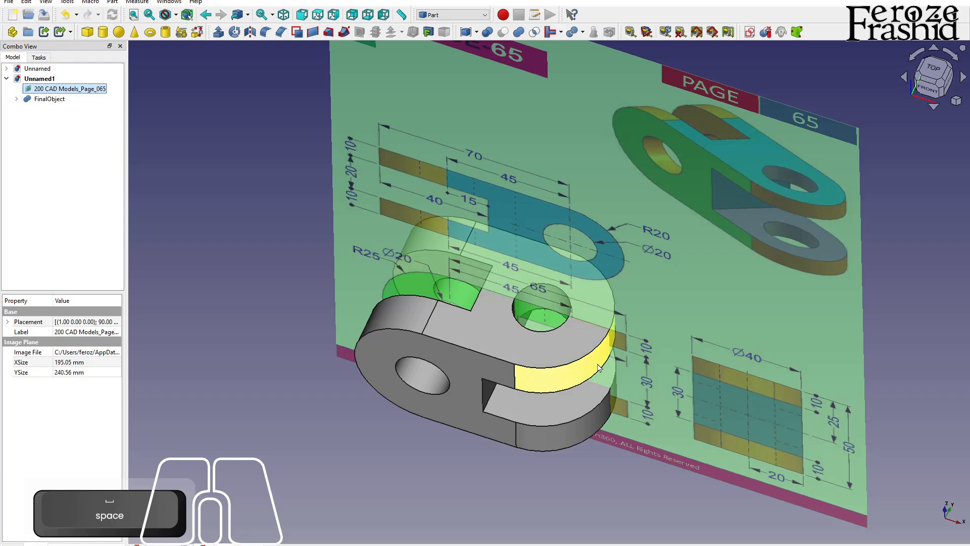
# Hide the FinalObject solid and examine the Exercise-65 drawing on its own from the front
pyautogui.click(552, 360)
pyautogui.press('space')
pyautogui.moveTo(656, 317)
pyautogui.keyDown('alt'); pyautogui.mouseDown()
pyautogui.moveTo(656, 282)
pyautogui.moveTo(669, 278)
pyautogui.moveTo(522, 286)
pyautogui.mouseUp(); pyautogui.keyUp('alt')
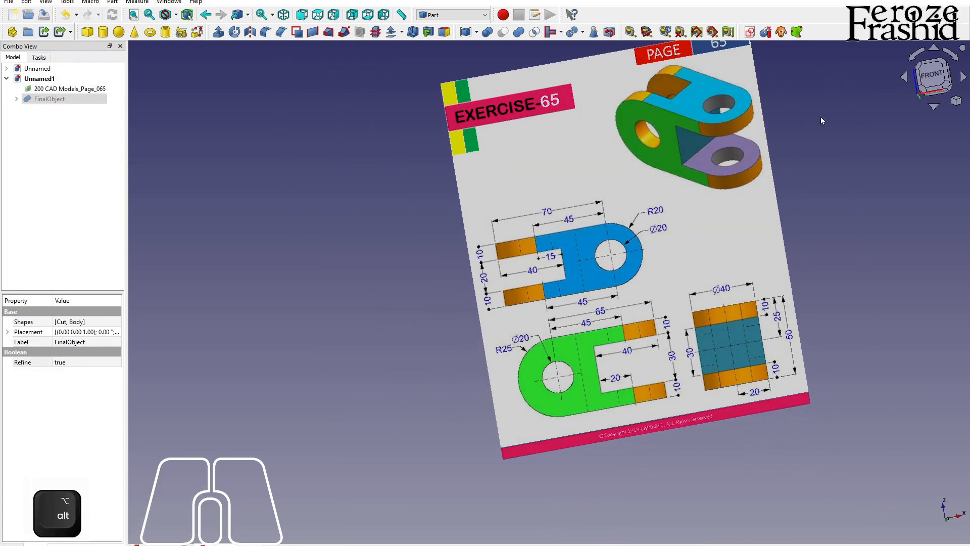
pyautogui.click(936, 76)
pyautogui.keyDown('alt'); pyautogui.moveTo(652, 295); pyautogui.dragTo(571, 360); pyautogui.keyUp('alt')
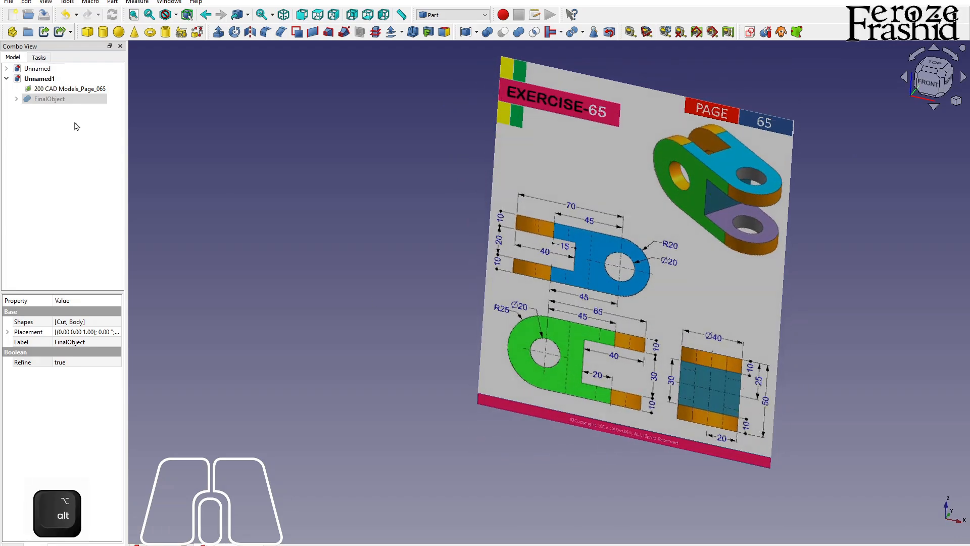
# Show the FinalObject solid again and hide the Exercise-65 drawing image behind it
pyautogui.click(55, 99)
pyautogui.press('space')
pyautogui.click(480, 315)
pyautogui.press('space')
pyautogui.keyDown('alt'); pyautogui.moveTo(633, 317); pyautogui.dragTo(593, 400); pyautogui.keyUp('alt')
pyautogui.scroll(3, 561, 374)
# Switch to the Unnamed document, hide its drawing image and show the Common solid to view the earlier version of the bracket
pyautogui.doubleClick(52, 70)
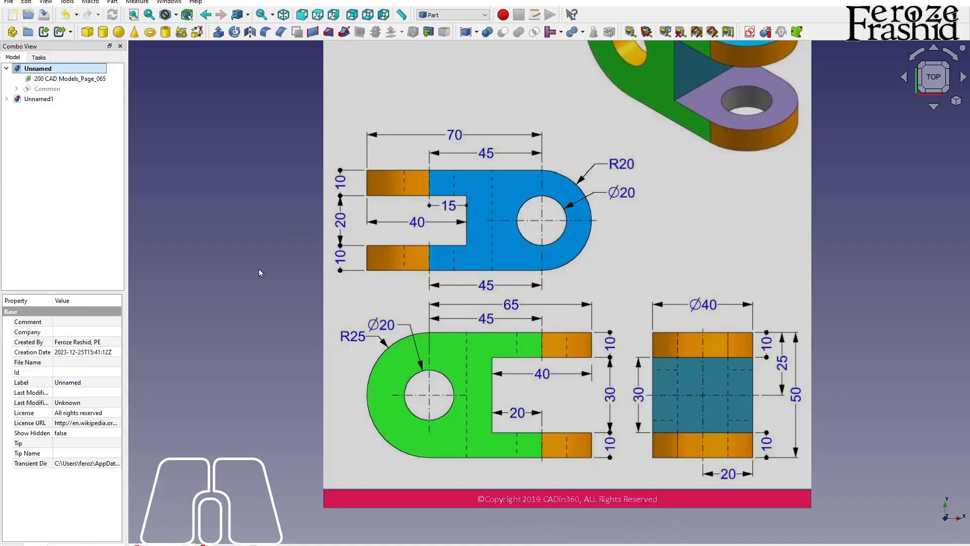
pyautogui.click(66, 78)
pyautogui.press('space')
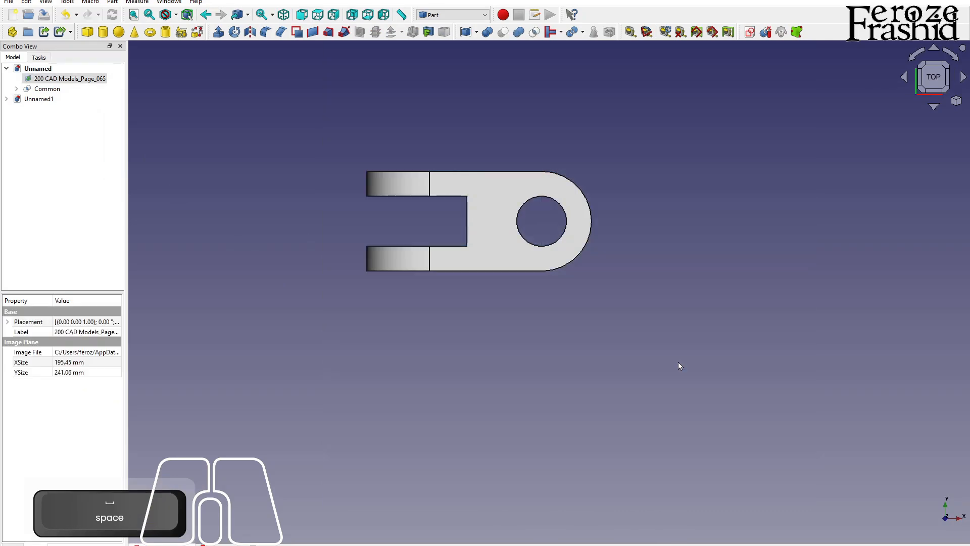
pyautogui.keyDown('alt'); pyautogui.moveTo(678, 365); pyautogui.dragTo(385, 447); pyautogui.keyUp('alt')
# Return to the Unnamed1 document and fillet FinalObject's long straight edge between the top and front faces with a 5 mm radius
pyautogui.click(39, 98)
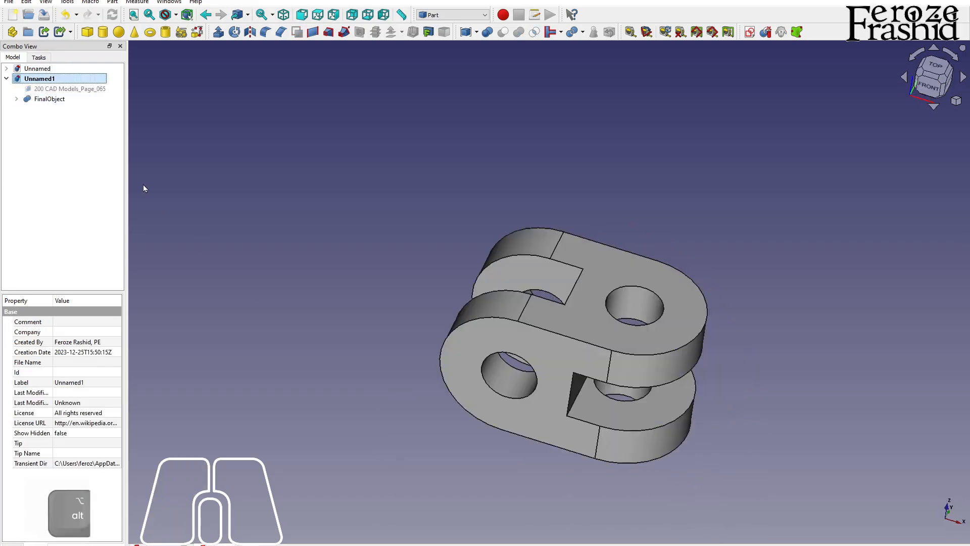
pyautogui.keyDown('alt'); pyautogui.moveTo(426, 335); pyautogui.dragTo(606, 391); pyautogui.keyUp('alt')
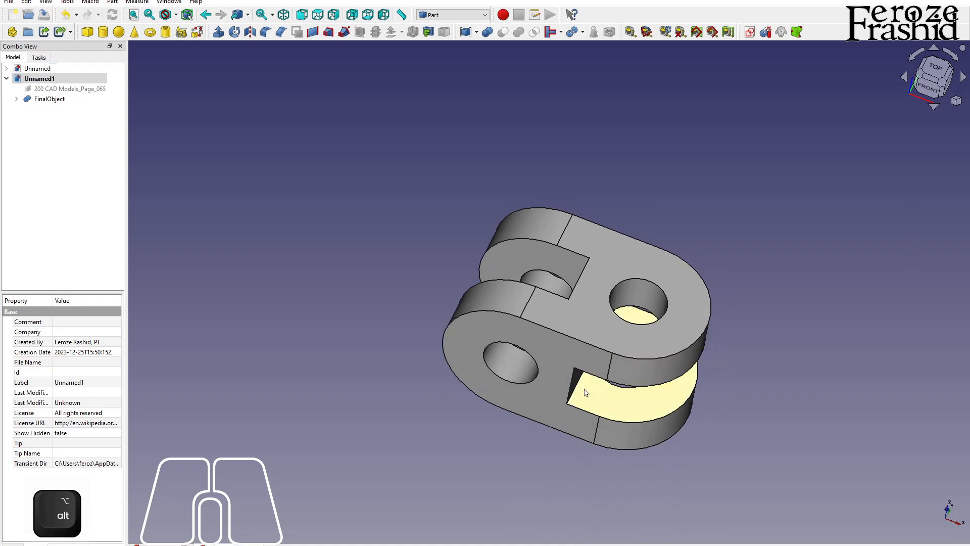
pyautogui.scroll(-2, 581, 389)
pyautogui.scroll(3, 604, 381)
pyautogui.click(519, 338)
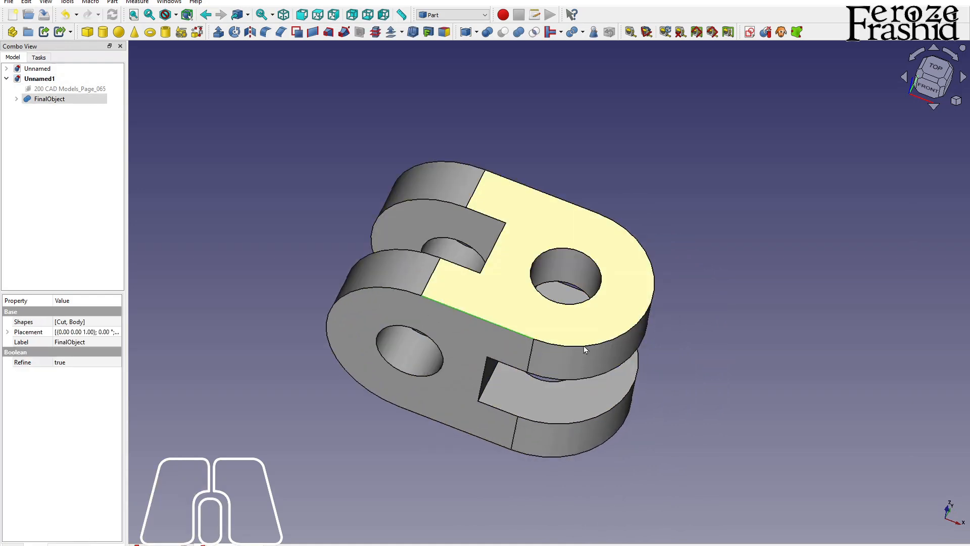
pyautogui.click(265, 36)
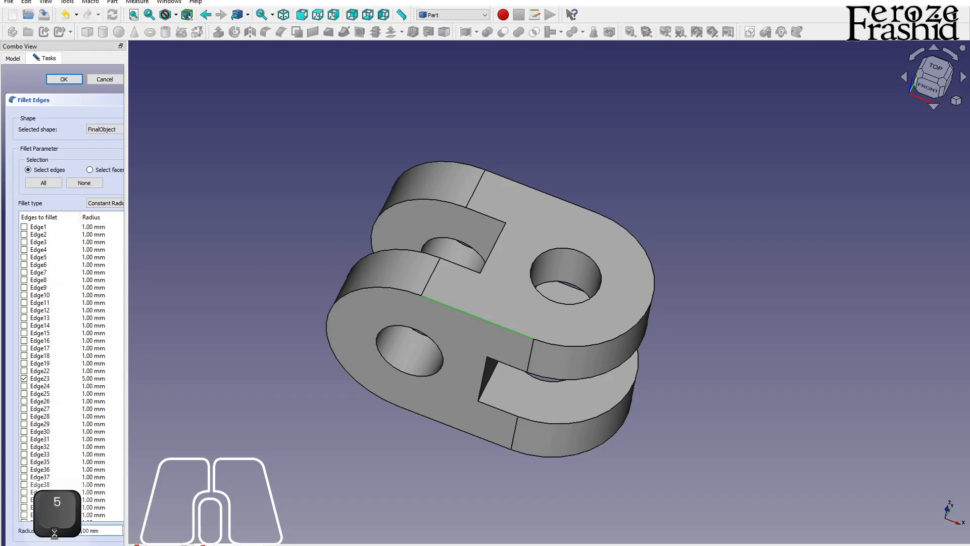
pyautogui.press('Return')
pyautogui.click(266, 493)
pyautogui.keyDown('alt'); pyautogui.moveTo(415, 348); pyautogui.dragTo(403, 365); pyautogui.keyUp('alt')
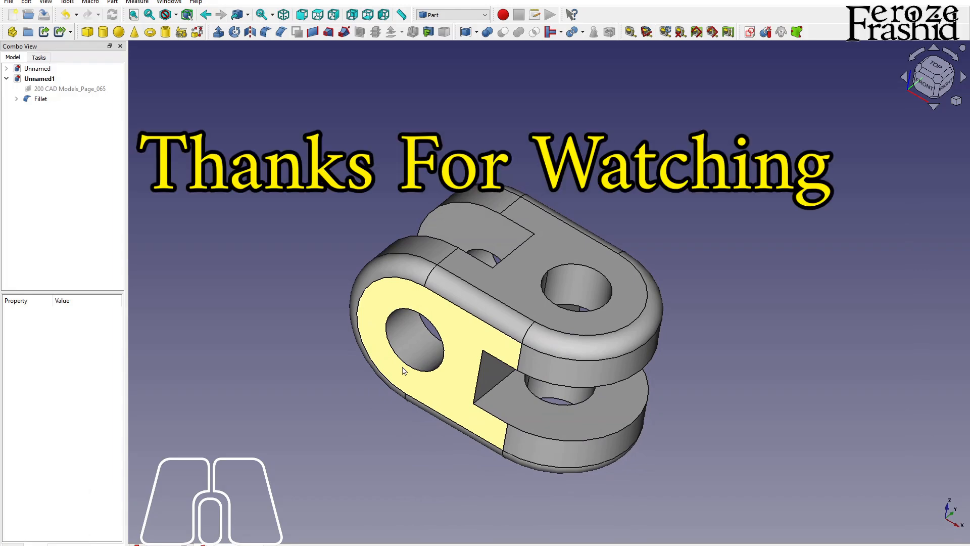